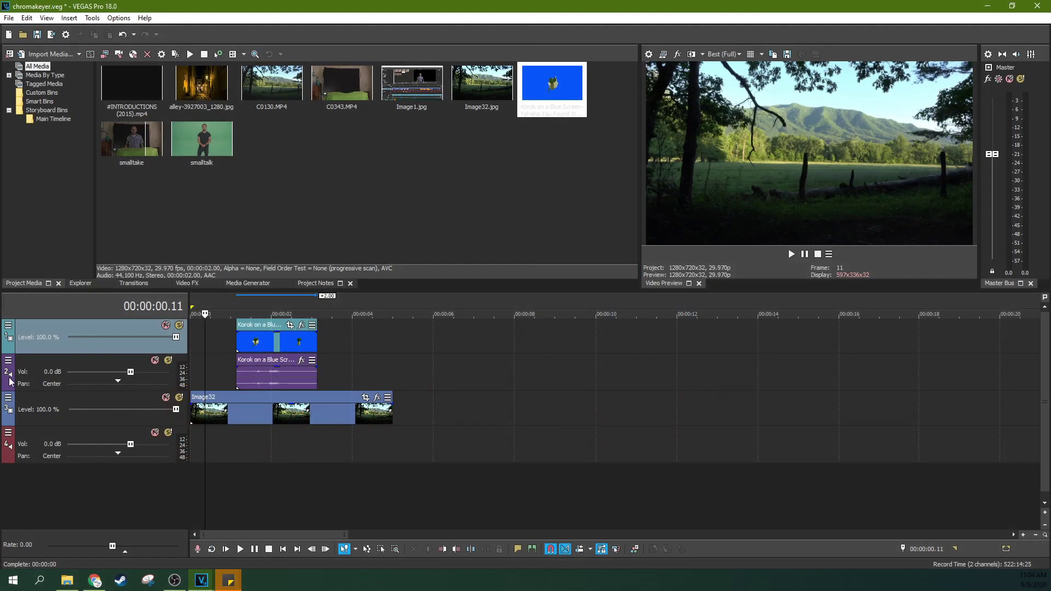
Step: Delete the Korok clip's audio track and preview frames of the Image32 background
left_click(48, 363)
key("Delete")
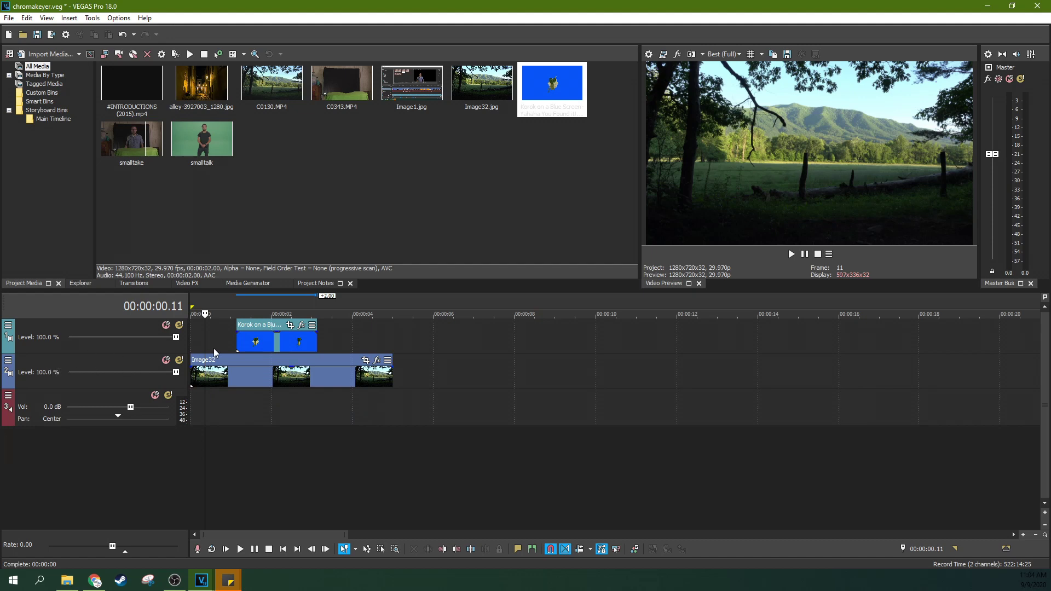
left_click(213, 350)
left_click(246, 373)
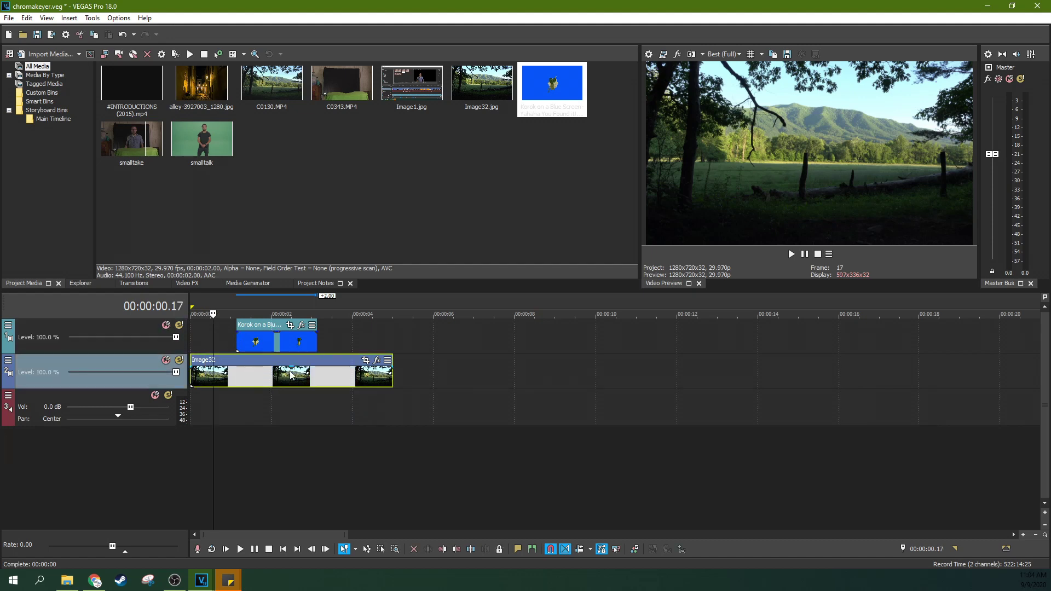
left_click(345, 376)
left_click(361, 375)
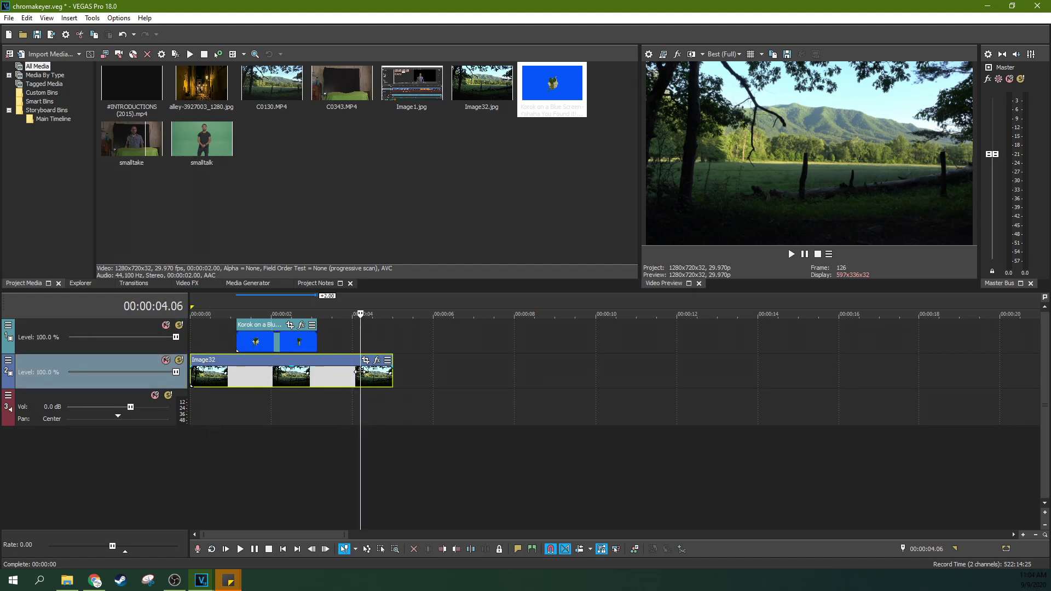
left_click(211, 368)
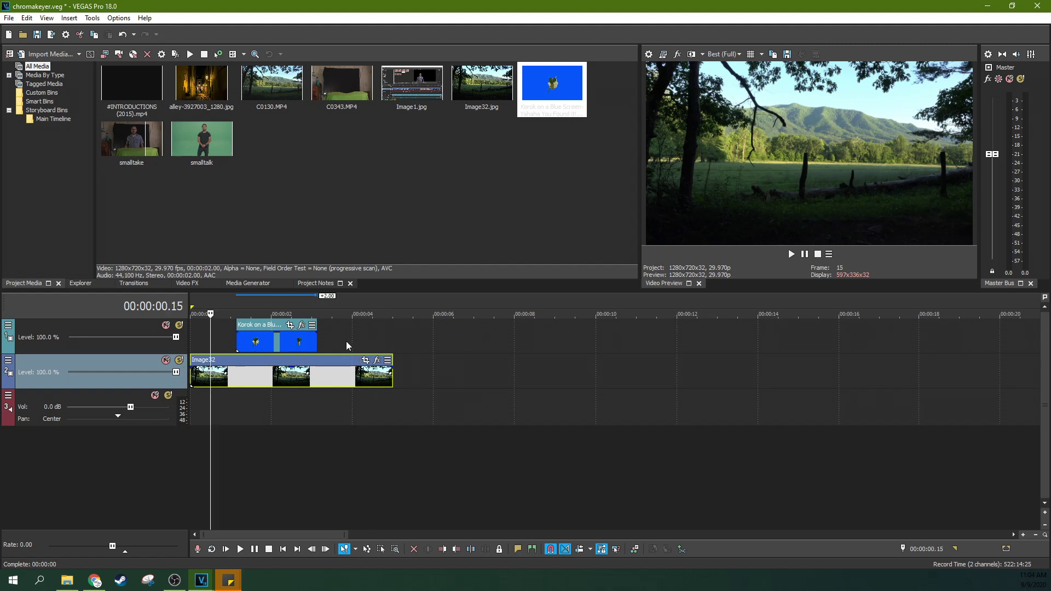
Step: Preview the blue-screen Korok clip at several frames, including 1.19 and 2.03 seconds
left_click(279, 343)
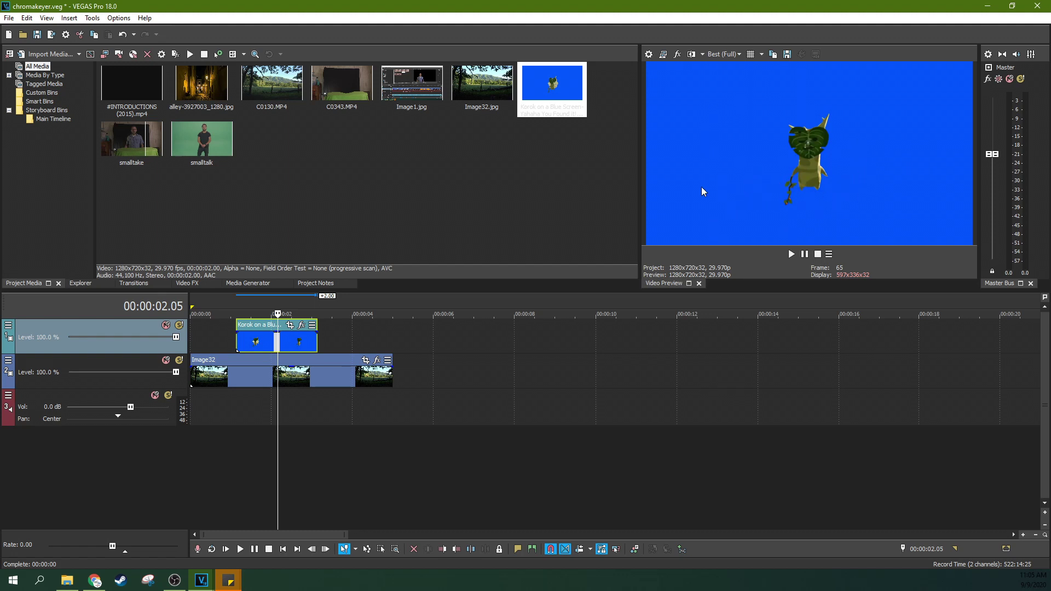
left_click(306, 344)
left_click(256, 345)
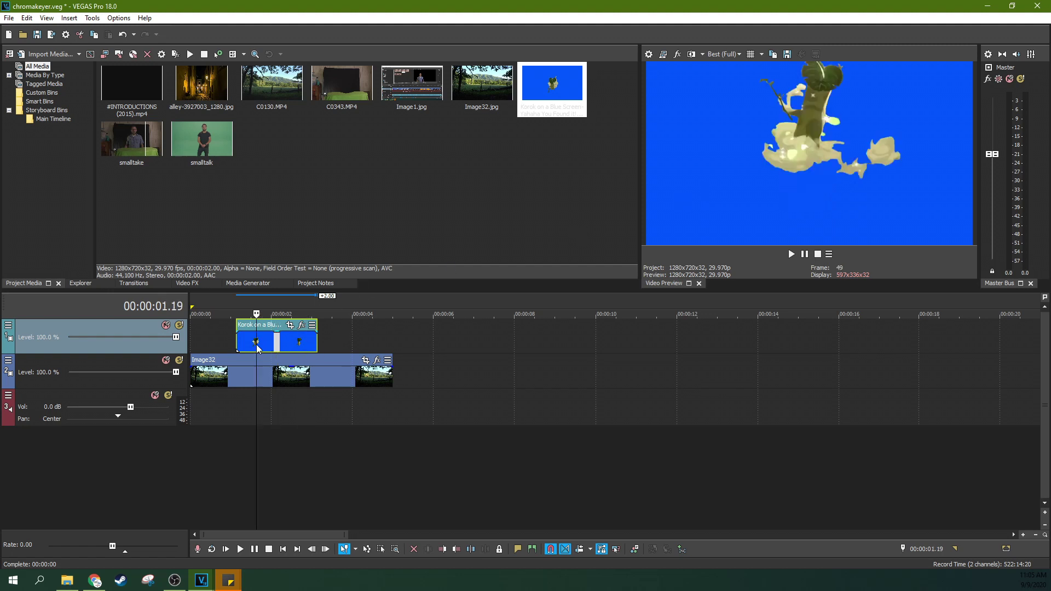
left_click(244, 345)
left_click(275, 350)
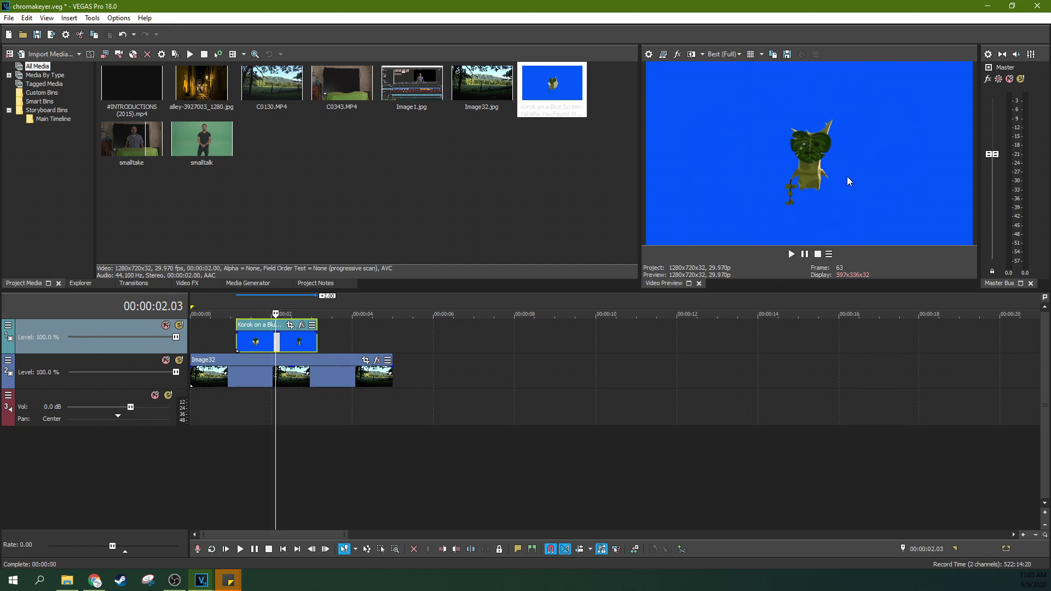
key("Right")
key("Right")
key("Right")
key("Right")
key("Right")
key("Right")
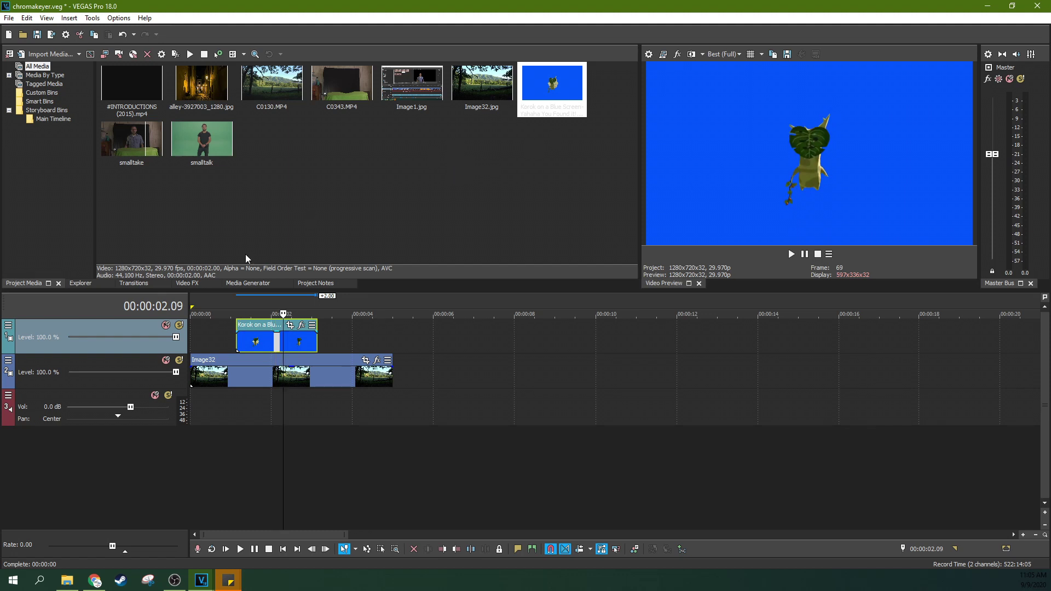
Step: Search Video FX for 'chro' and apply the Chroma Keyer (Default) preset to the Korok clip
left_click(192, 285)
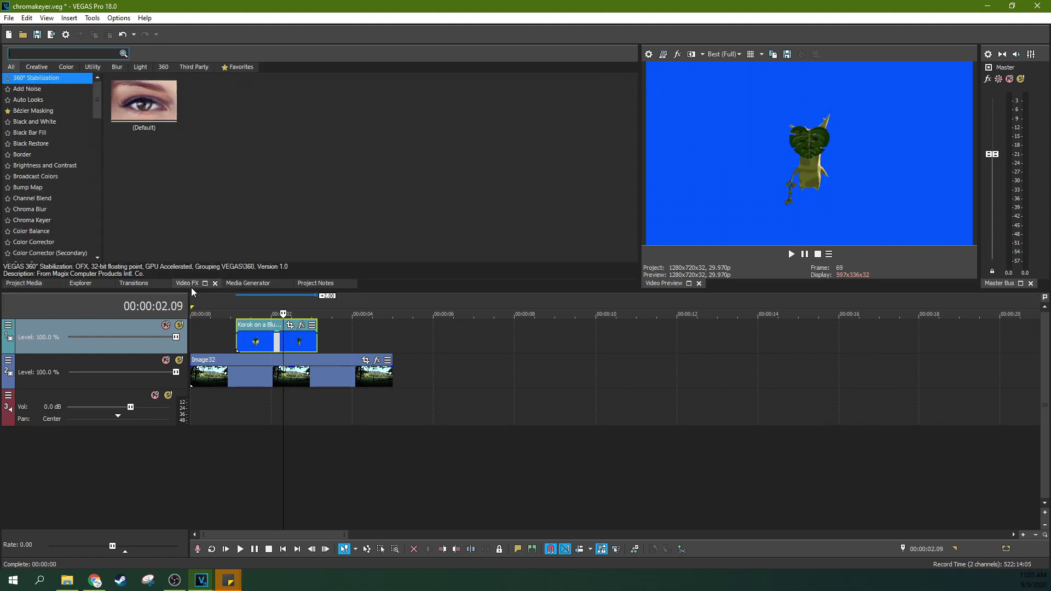
left_click(68, 54)
type("chrom")
left_click(31, 89)
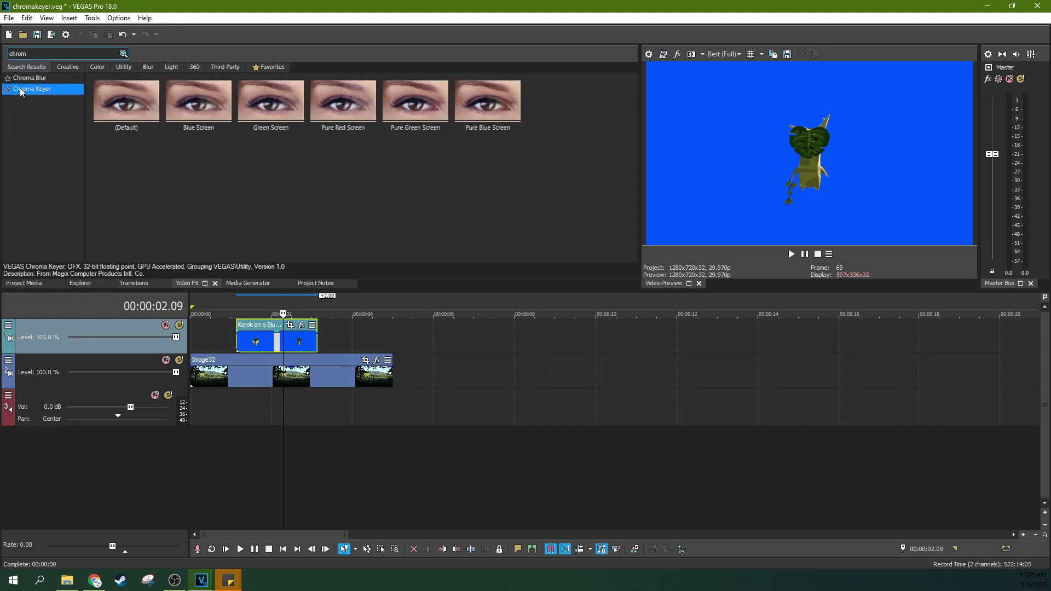
left_click_drag(126, 125, 263, 340)
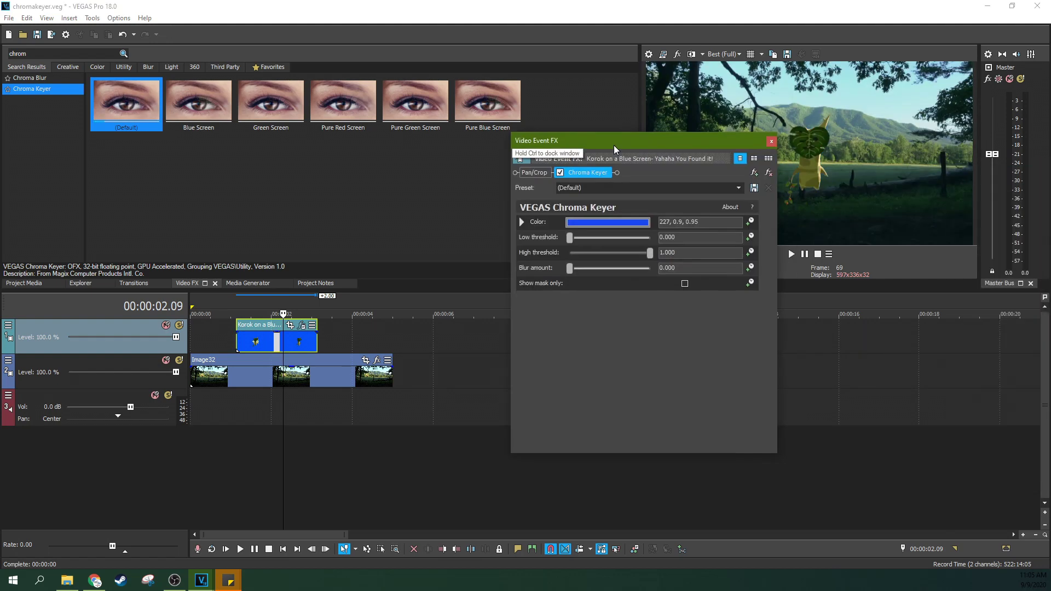
Step: Disable the Chroma Keyer to reveal the blue screen and check its key colour picker
left_click_drag(613, 146, 218, 127)
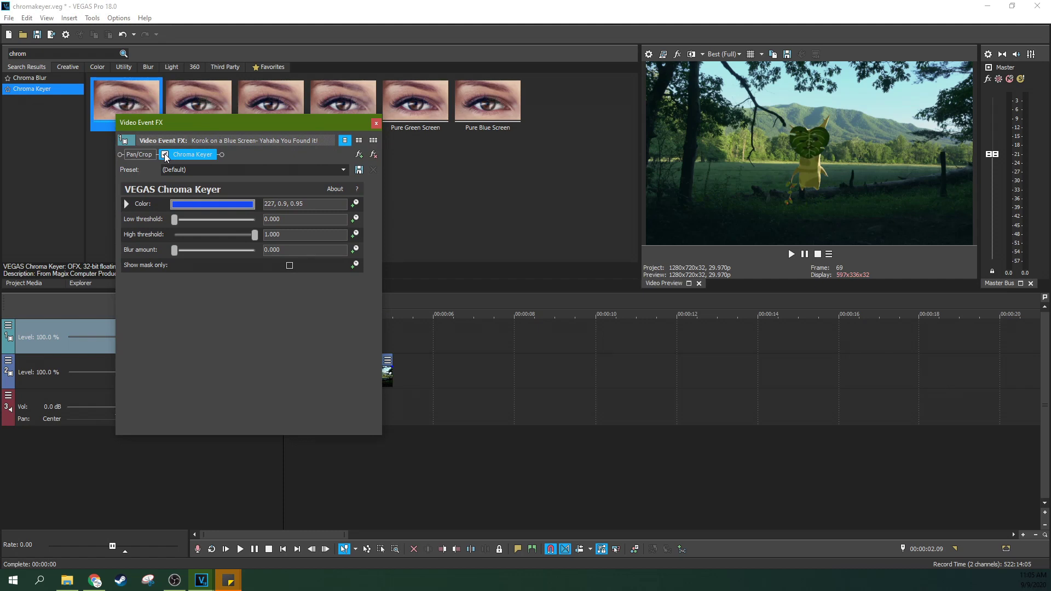
left_click(165, 155)
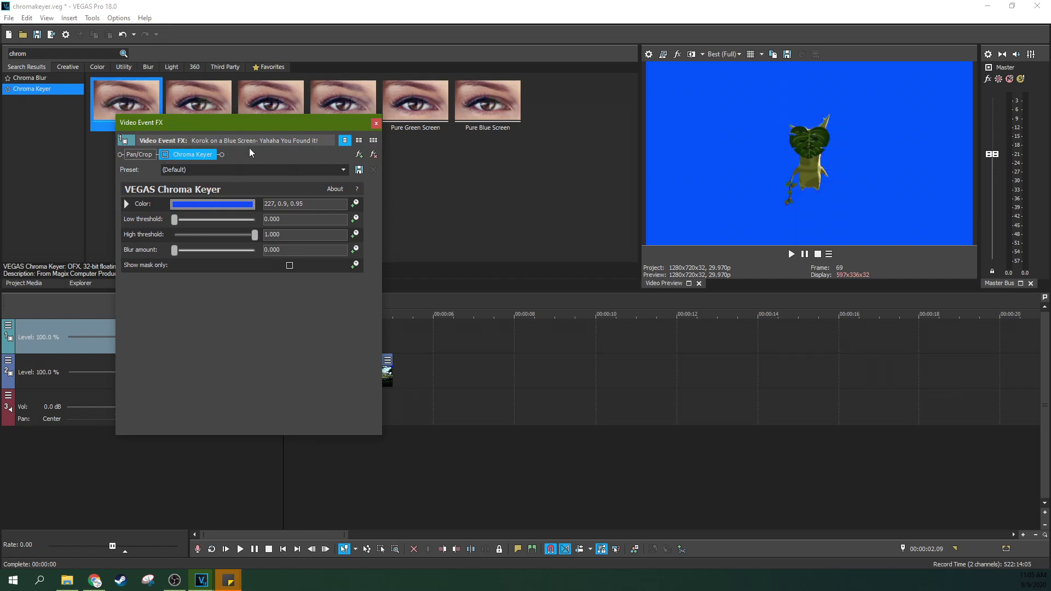
left_click(187, 205)
left_click(154, 203)
Step: Experiment with the key colour's HSV saturation and brightness in the expanded colour editor
left_click(212, 204)
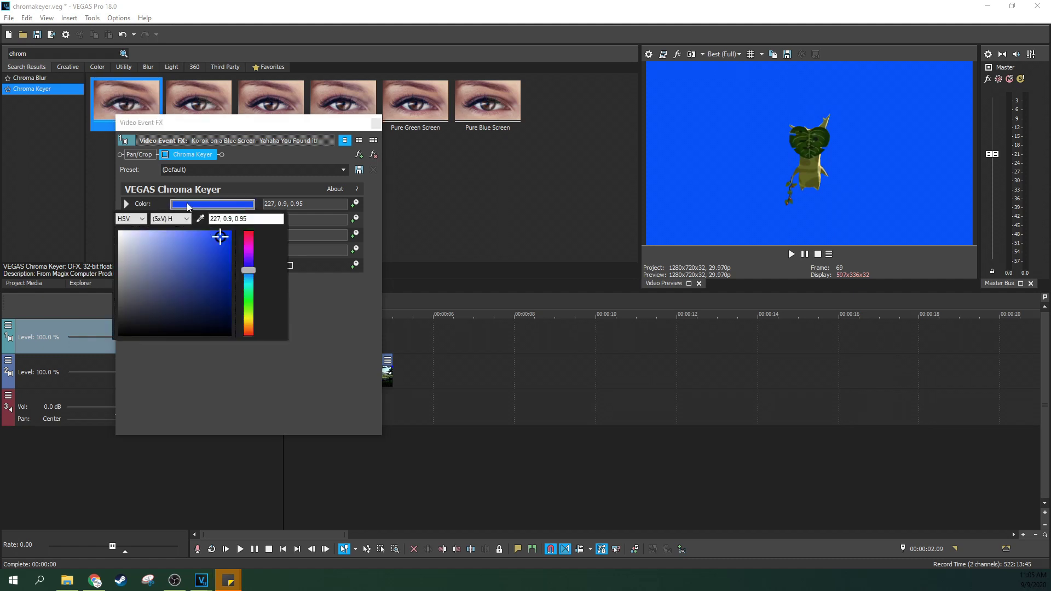
left_click(308, 298)
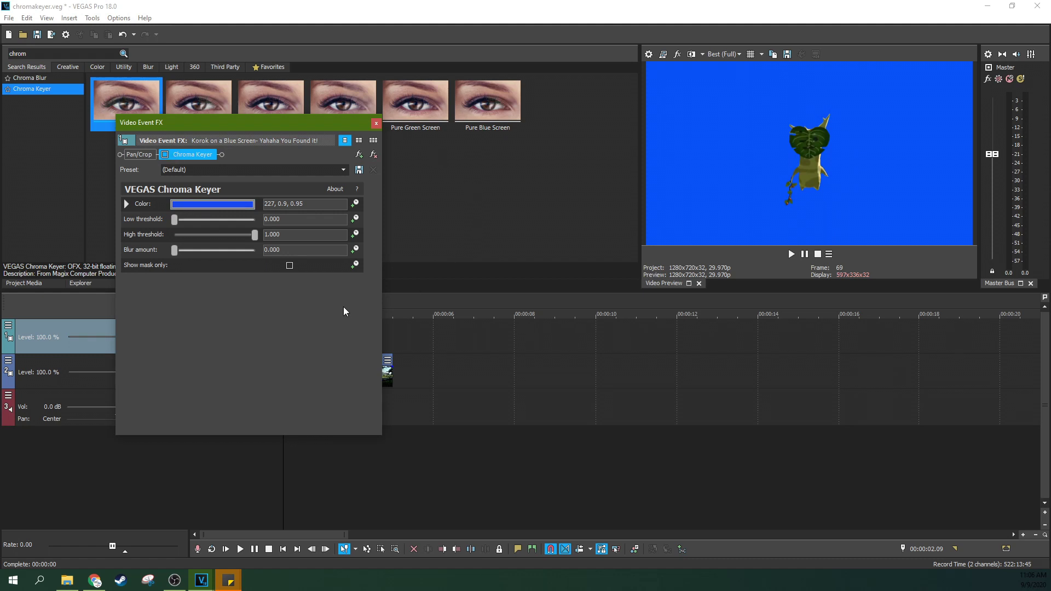
left_click(127, 204)
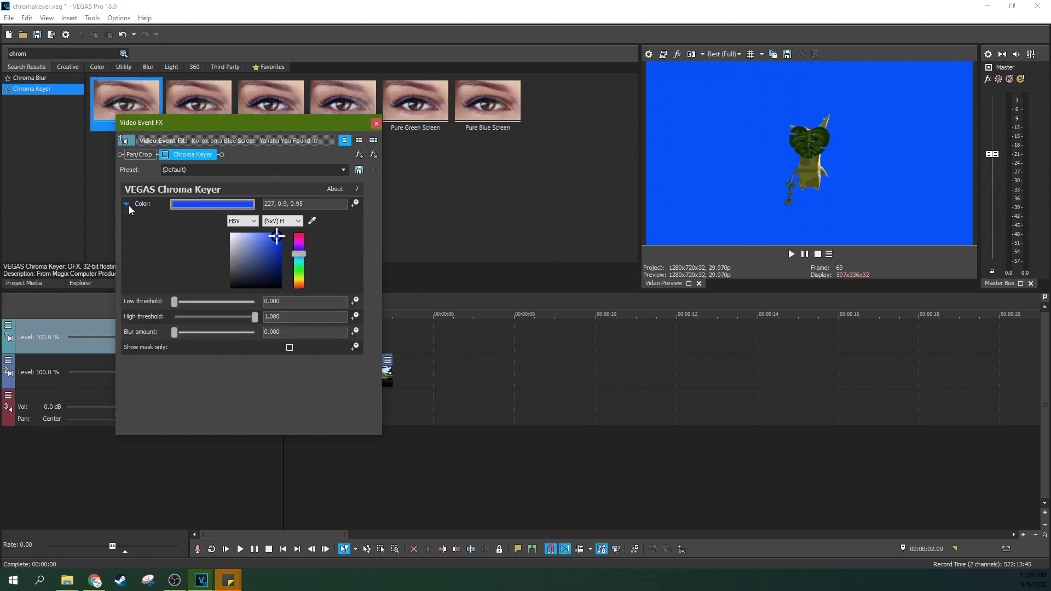
left_click(259, 242)
left_click_drag(261, 246, 270, 234)
left_click(254, 222)
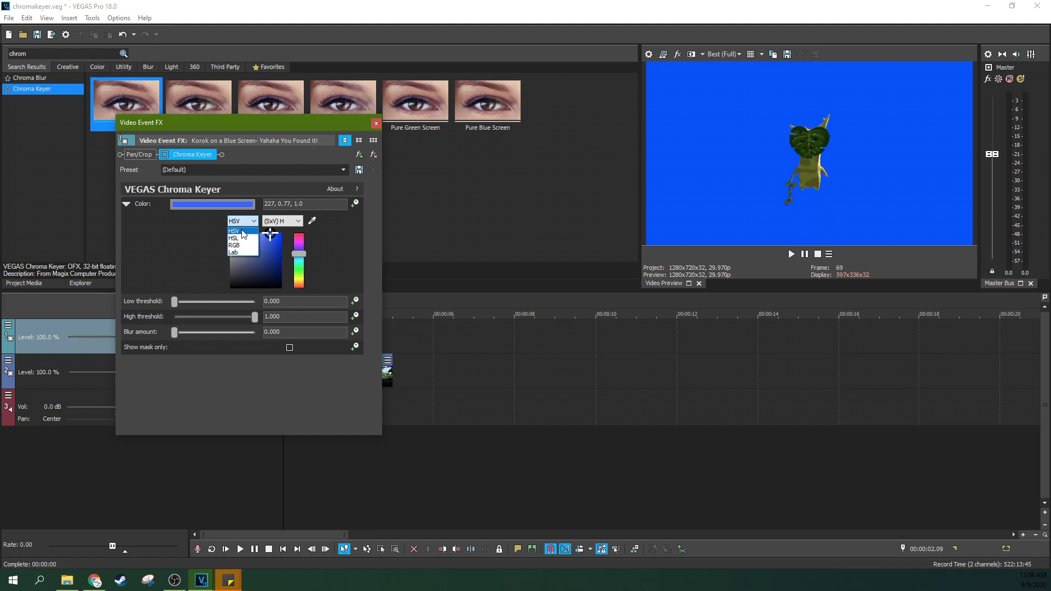
left_click(244, 232)
left_click_drag(269, 237, 277, 235)
left_click(255, 222)
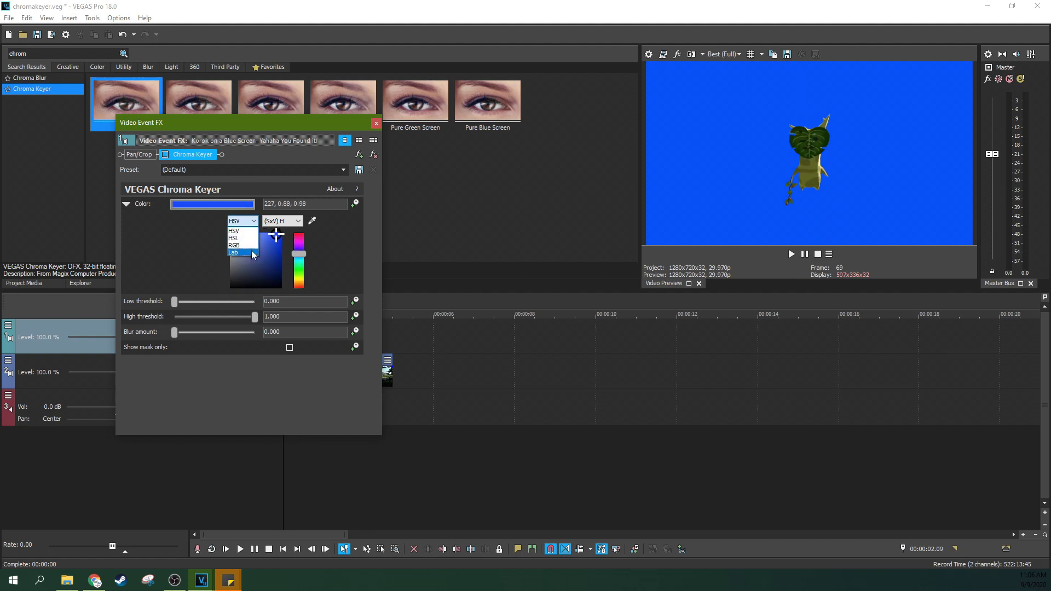
left_click(248, 231)
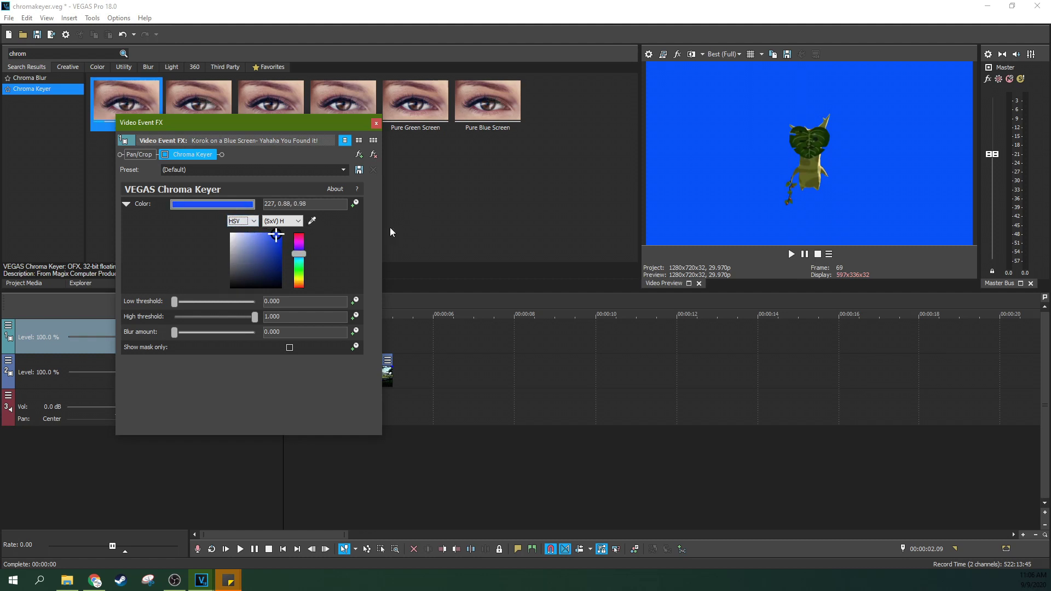
left_click(276, 237)
left_click_drag(276, 237, 265, 234)
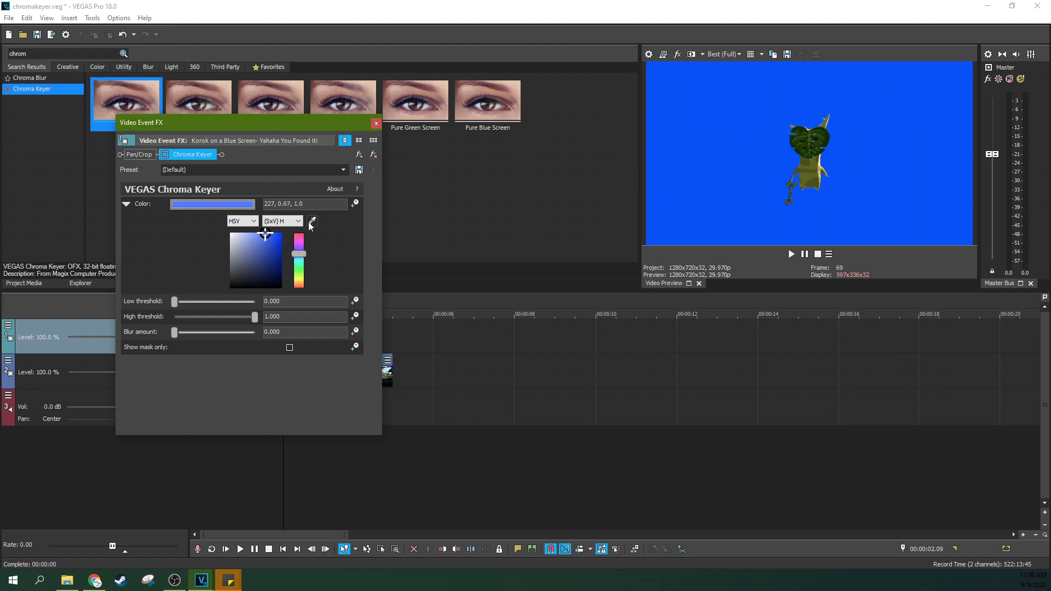
Step: Sample the preview's blue background (221, 1.0, 1.0) as key colour and re-enable the Chroma Keyer
left_click(312, 220)
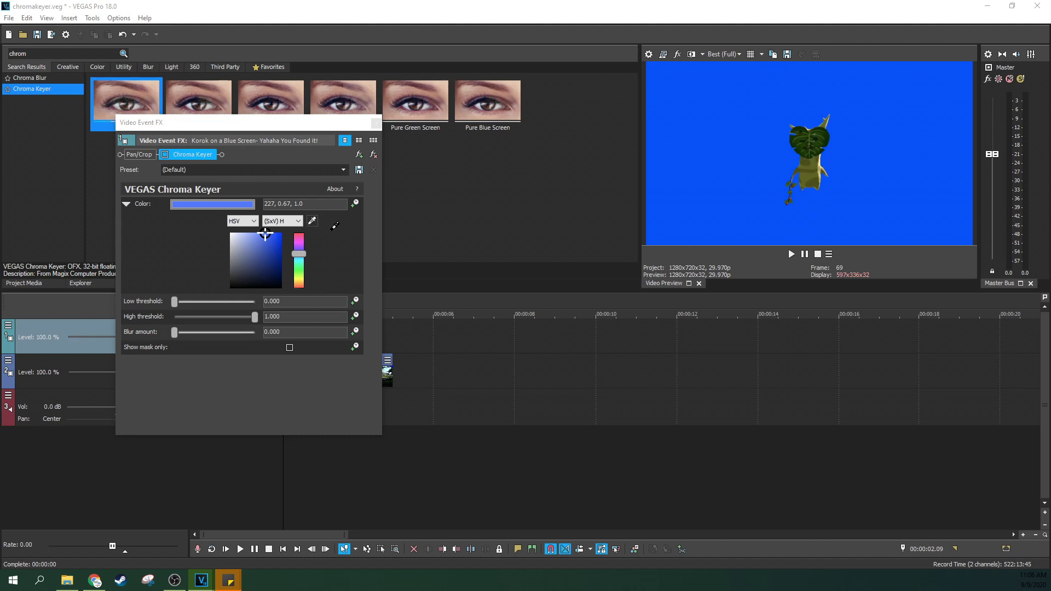
left_click(314, 227)
left_click(313, 221)
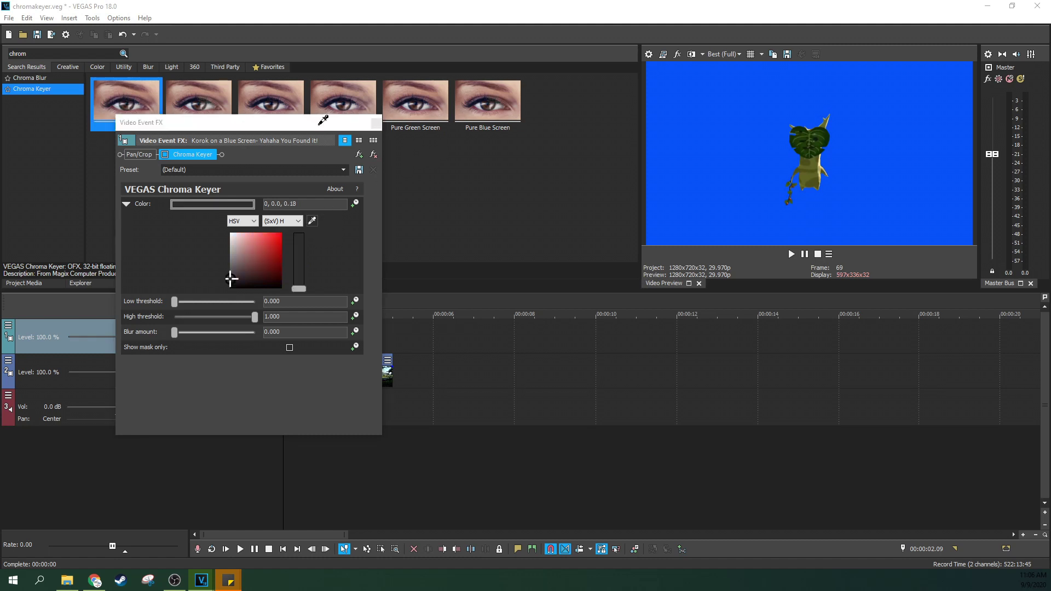
left_click(615, 40)
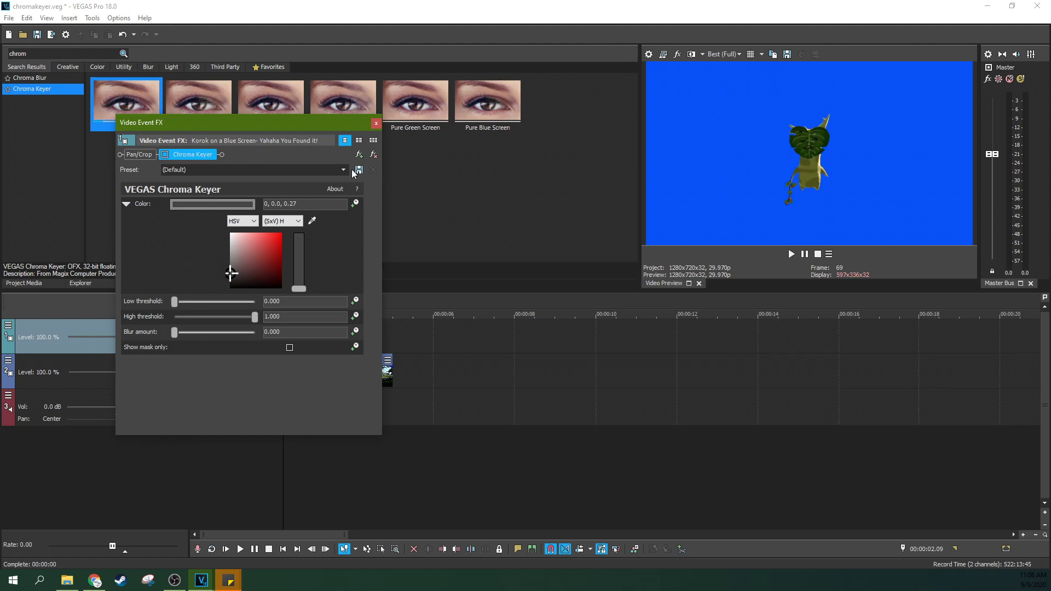
left_click(314, 221)
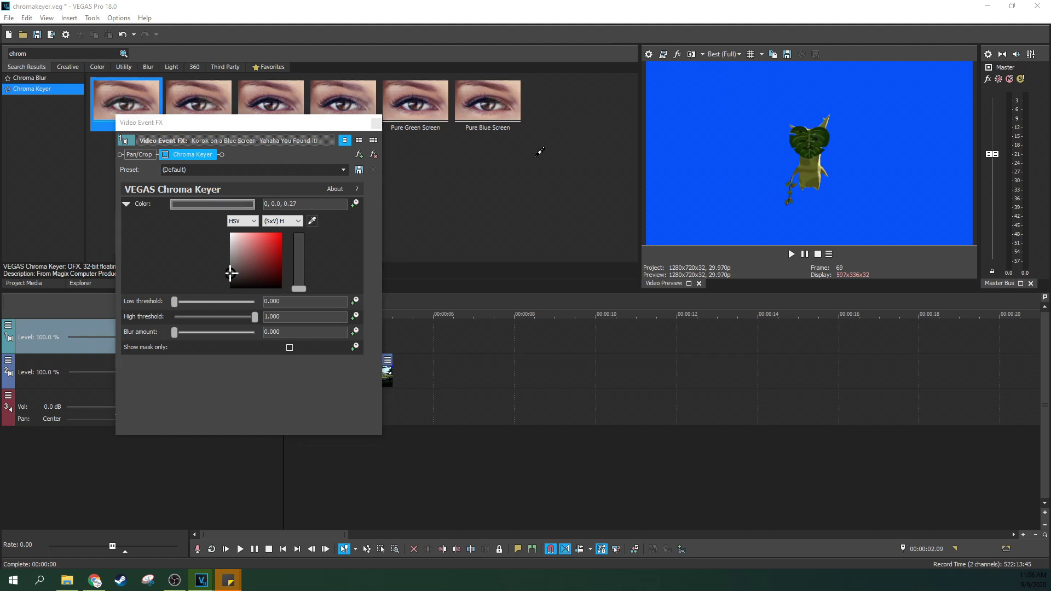
left_click(737, 128)
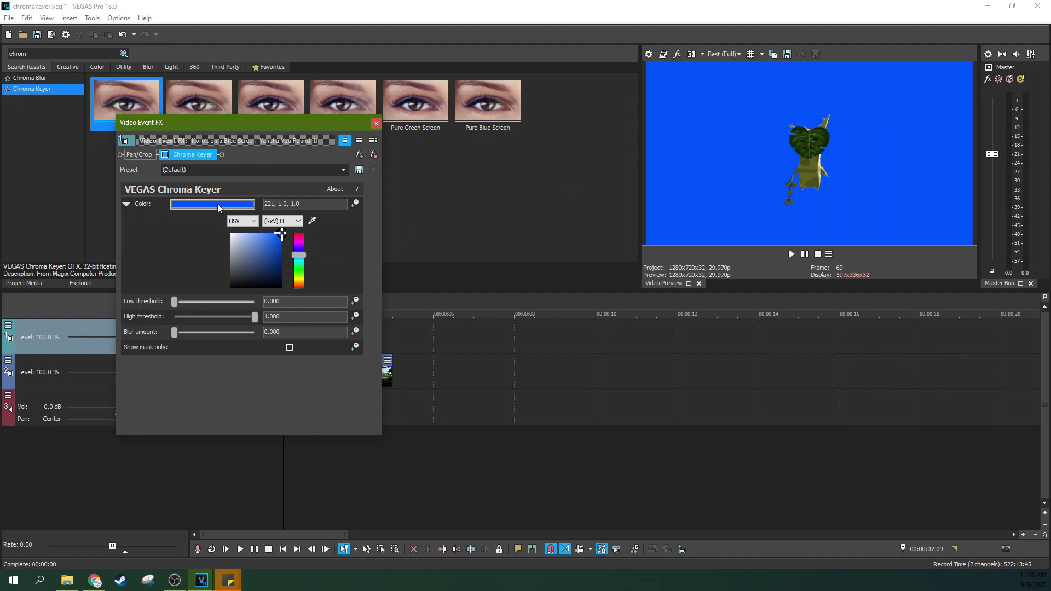
left_click(165, 154)
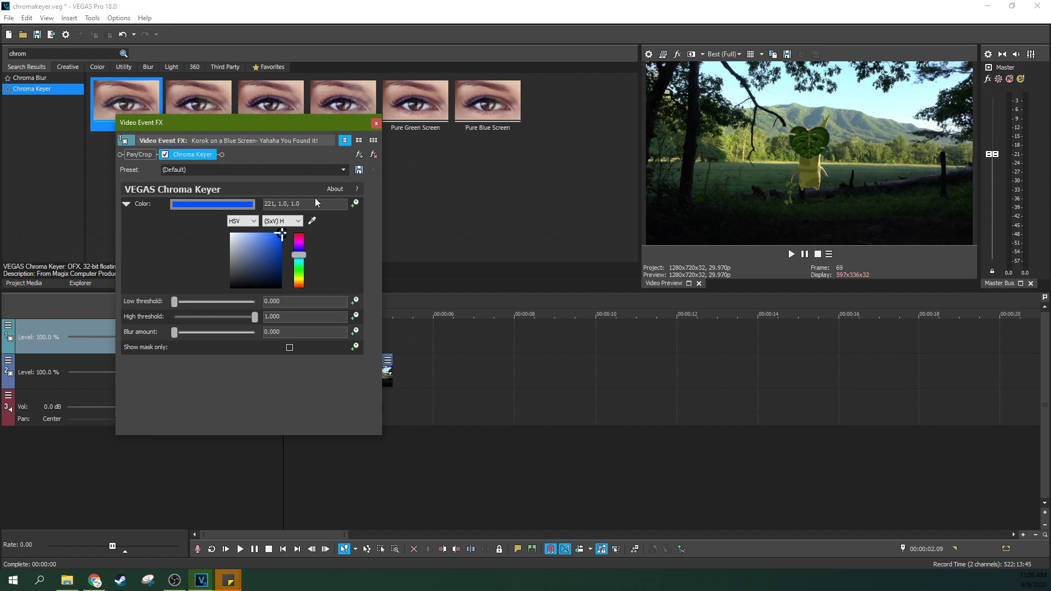
Step: Test the low and high thresholds, reset high to 1.000, and turn on Show mask only
left_click(126, 204)
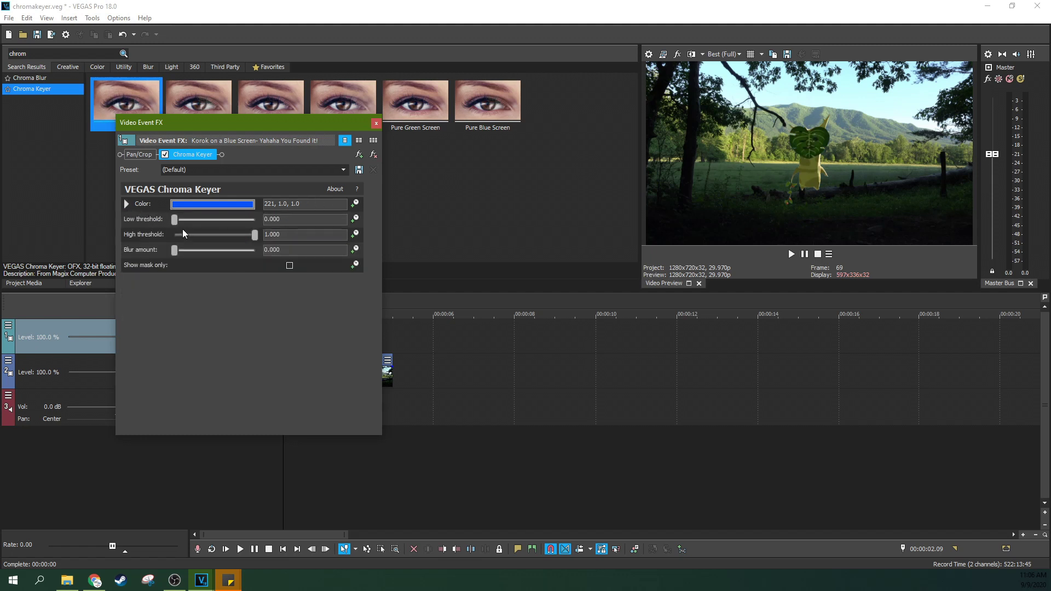
left_click_drag(175, 220, 142, 219)
mouse_move(253, 236)
left_mouse_down()
mouse_move(224, 237)
mouse_move(261, 234)
left_mouse_up()
double_click(183, 235)
left_click(289, 266)
left_click(289, 265)
left_click(289, 266)
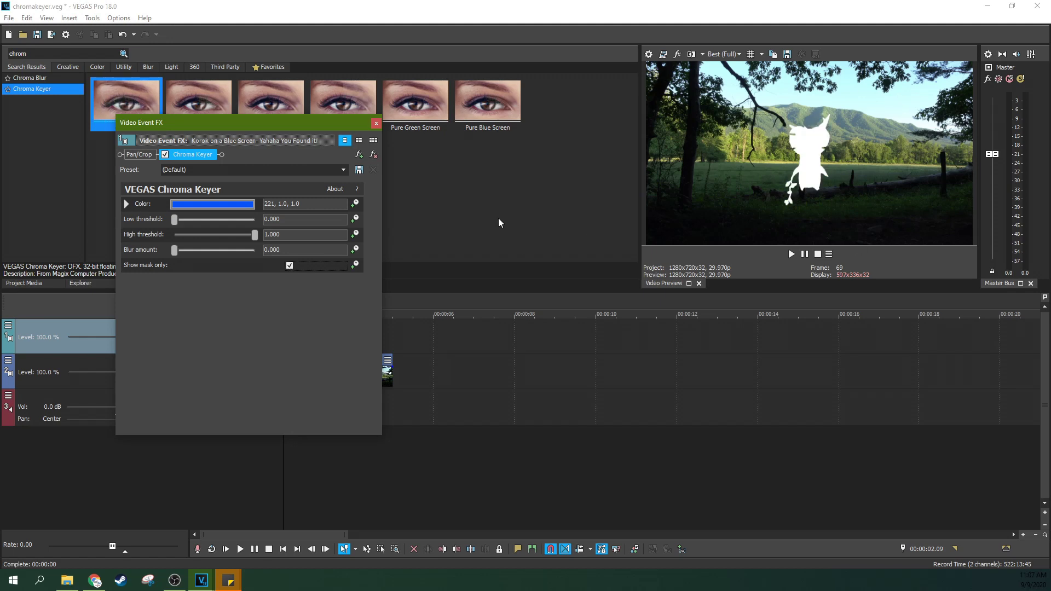
Step: Play back the masked Korok composite, stop at 2.17, and reopen the clip's effect settings
left_click(376, 123)
left_click(248, 340)
key("space")
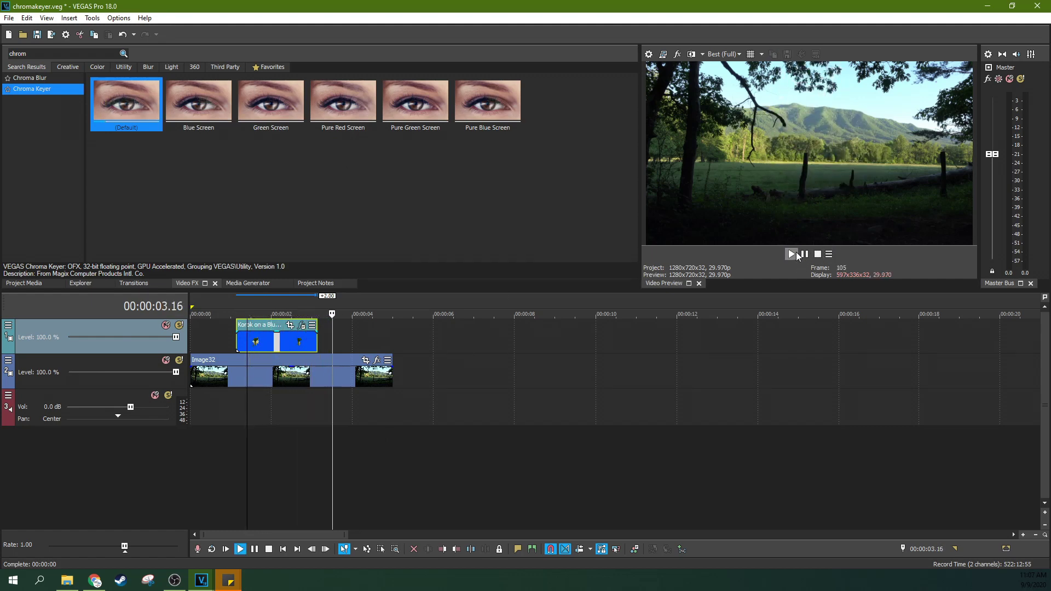
key("Return")
left_click(296, 350)
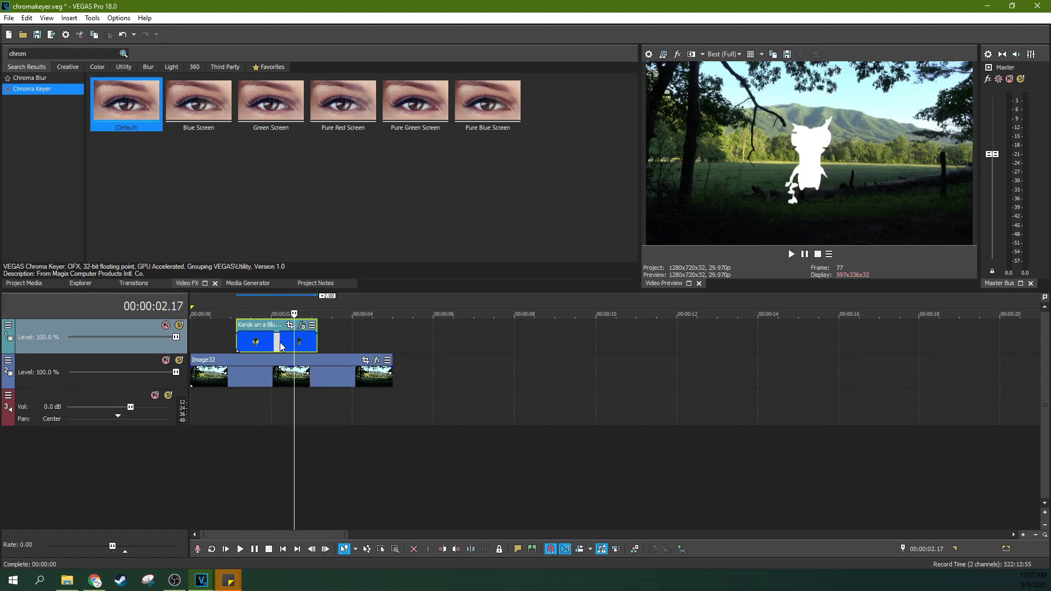
left_click(302, 325)
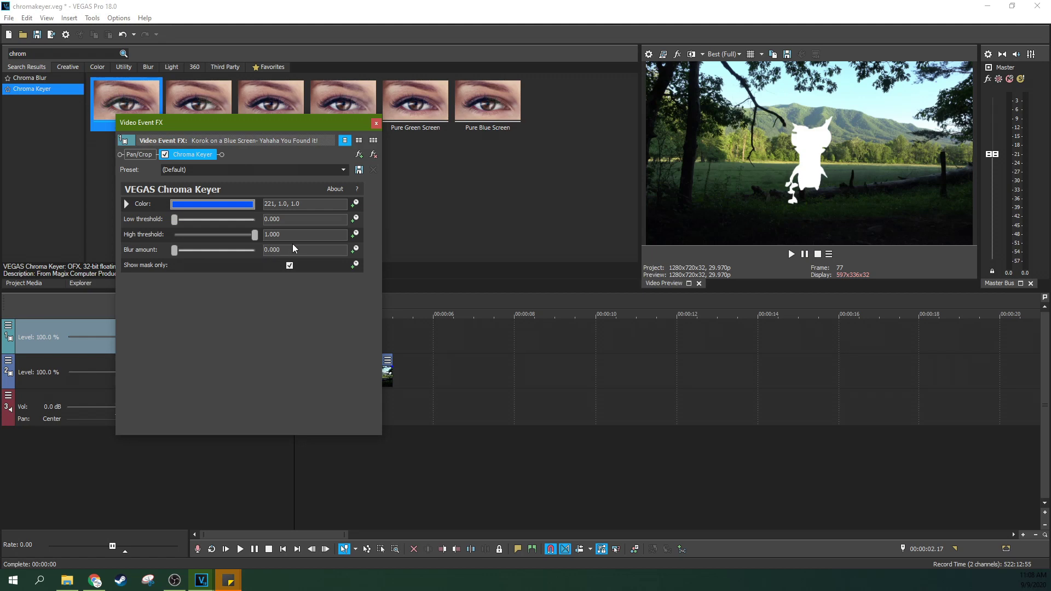
Step: Turn off Show mask only and place alley-3927003_1280 on track 2 after Image32
left_click(290, 265)
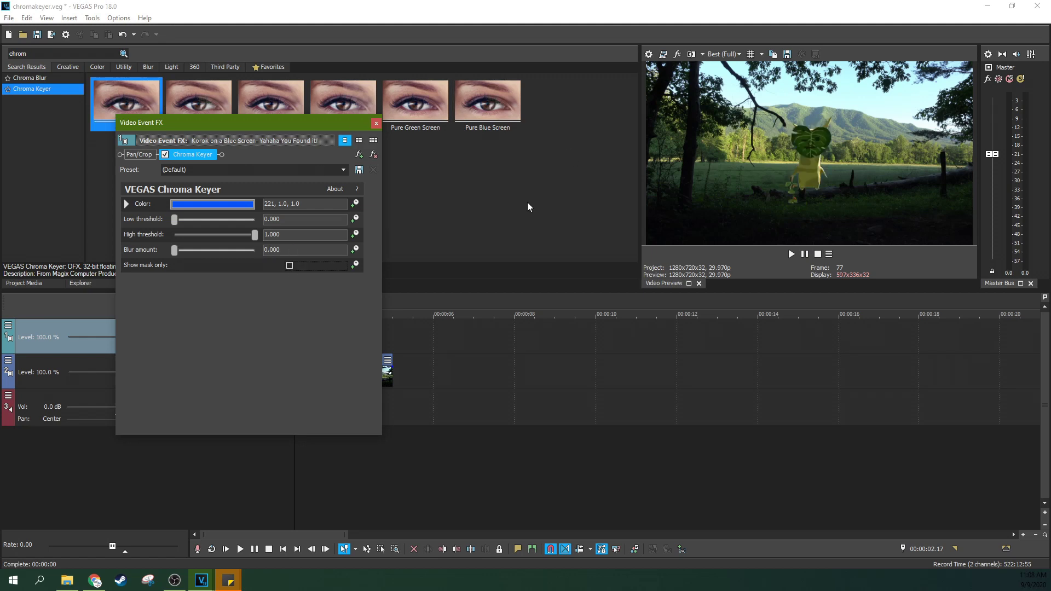
left_click(377, 122)
left_click(24, 283)
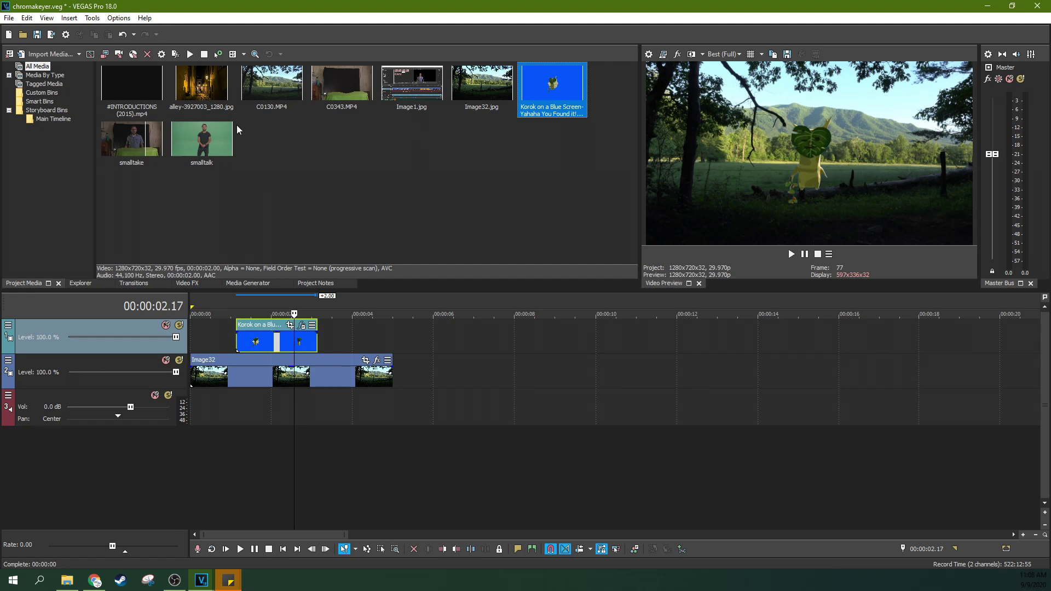
left_click_drag(206, 109, 442, 385)
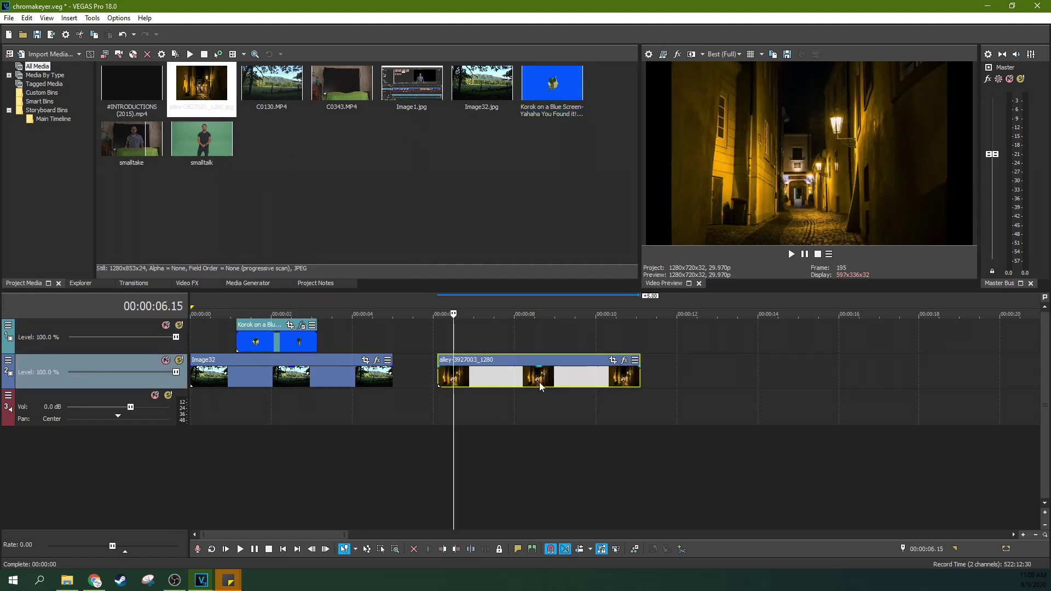
left_click(537, 386)
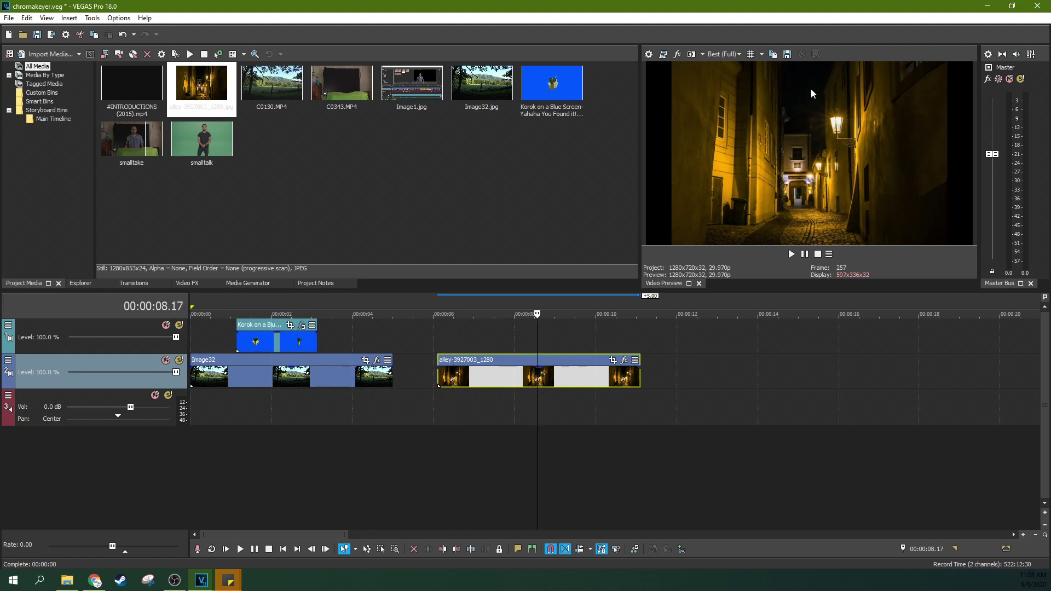
Step: Crop the alley photo with the 16:9 Widescreen preset and nudge its framing down to 496.6
left_click(613, 361)
left_click(343, 170)
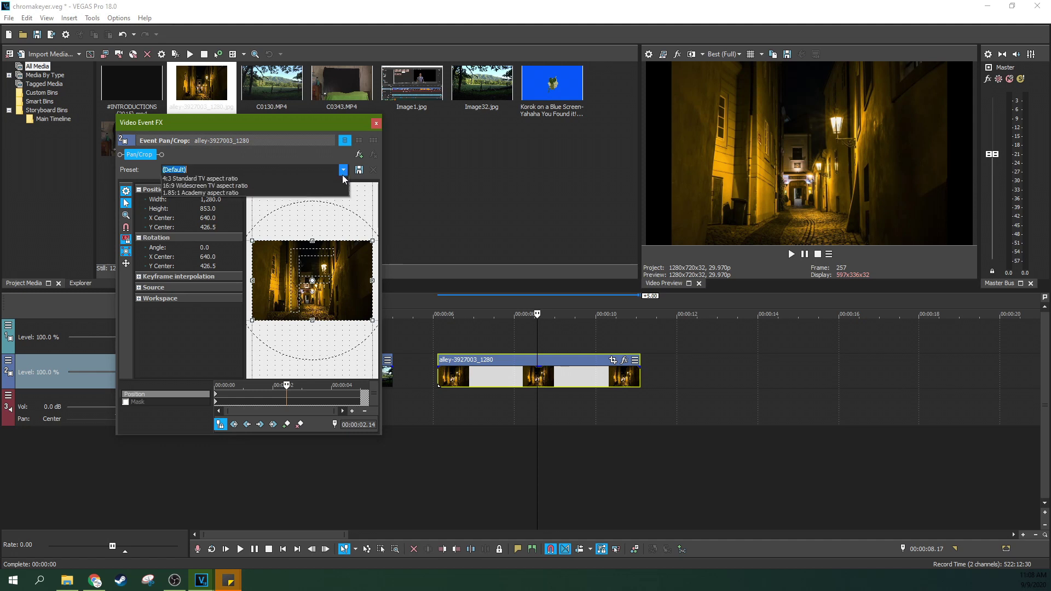
left_click(311, 201)
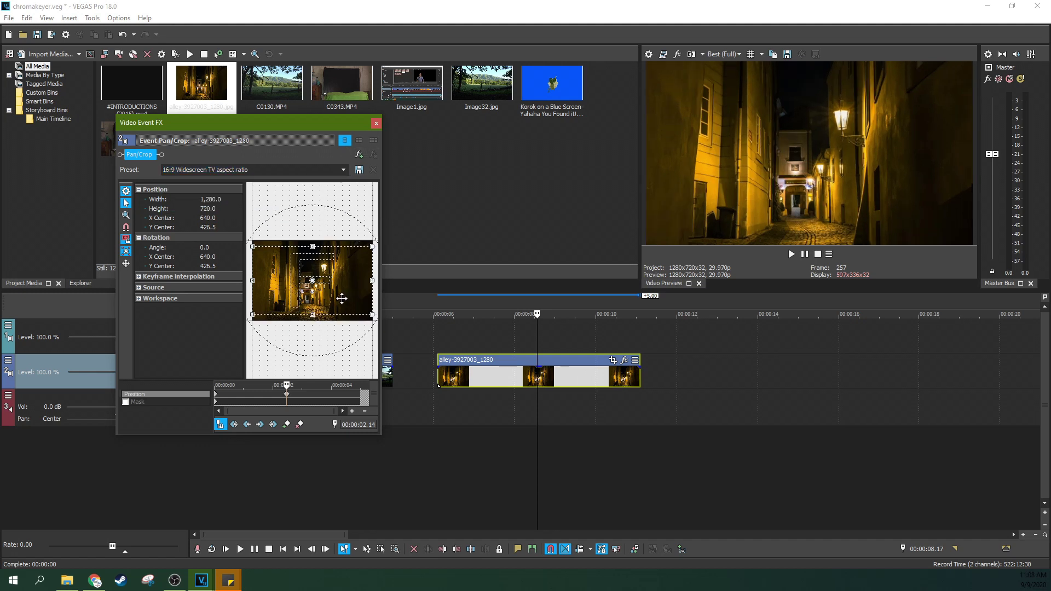
key("Down")
key("Down")
key("Down")
key("Down")
key("Down")
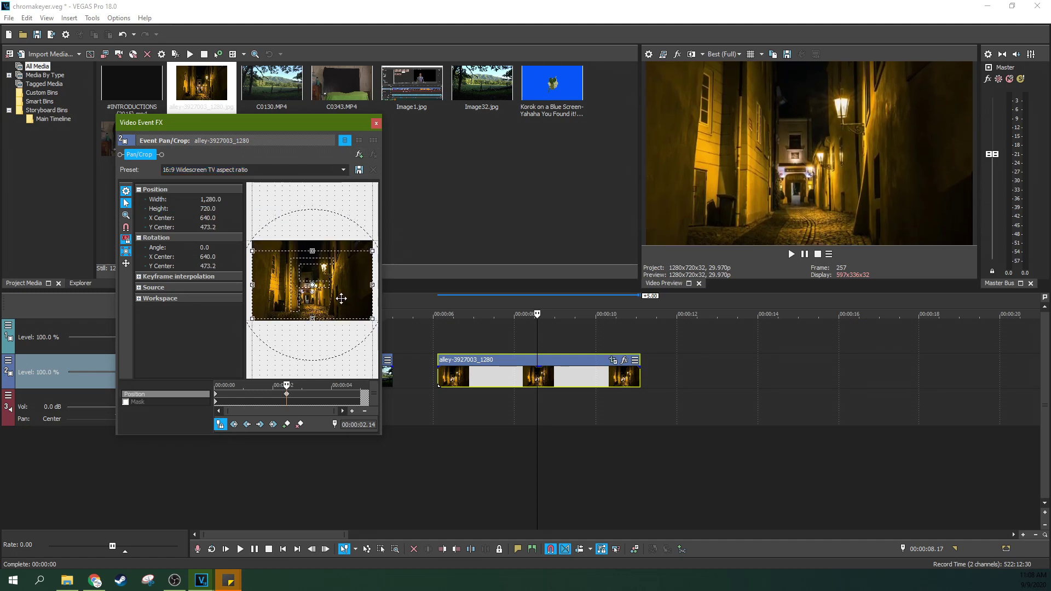
key("Down")
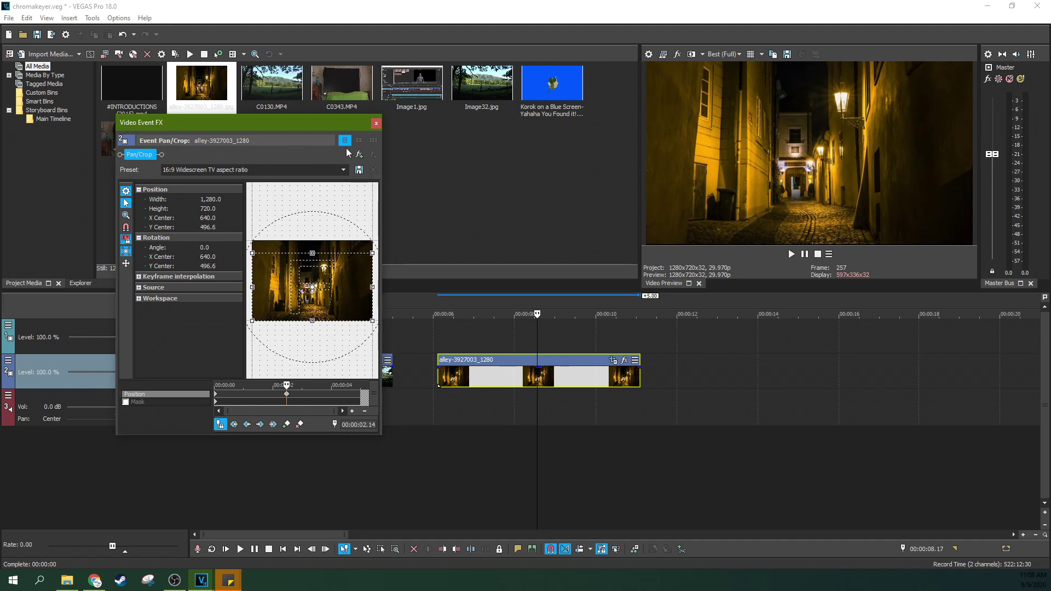
left_click(376, 123)
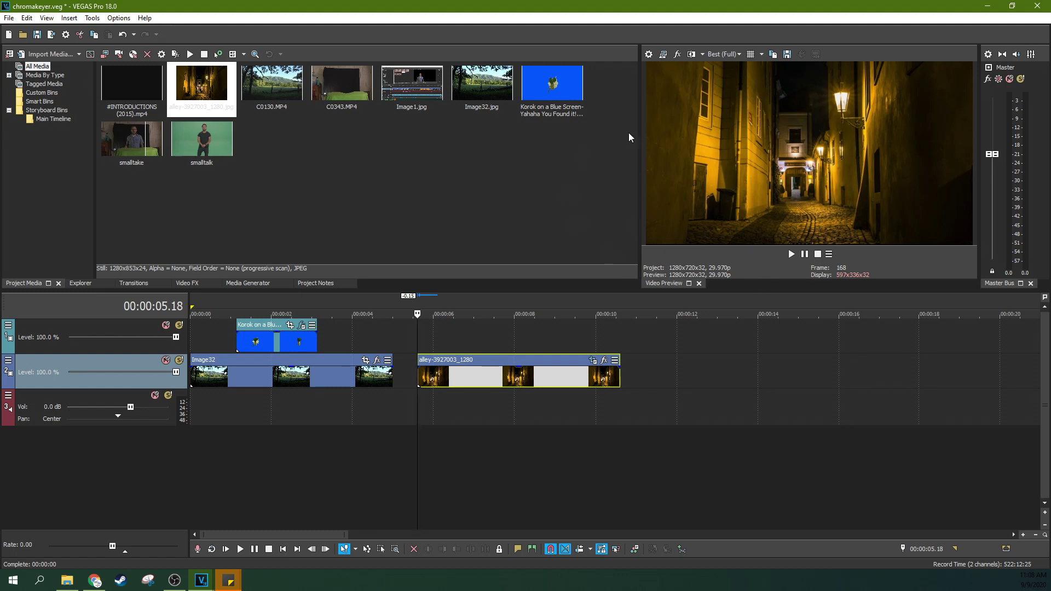
left_click(528, 334)
left_click(478, 343)
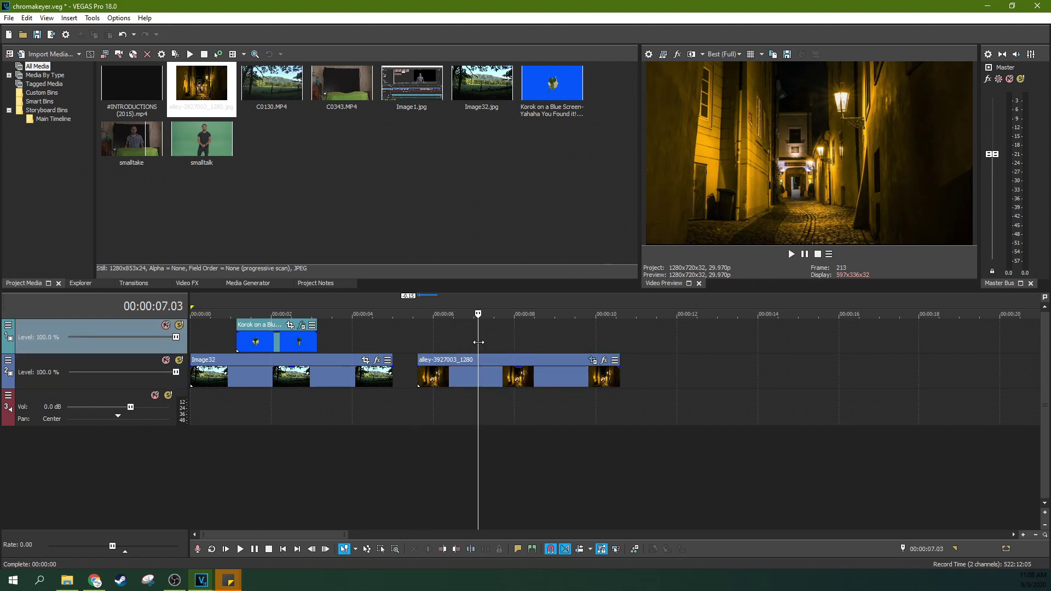
left_click(423, 334)
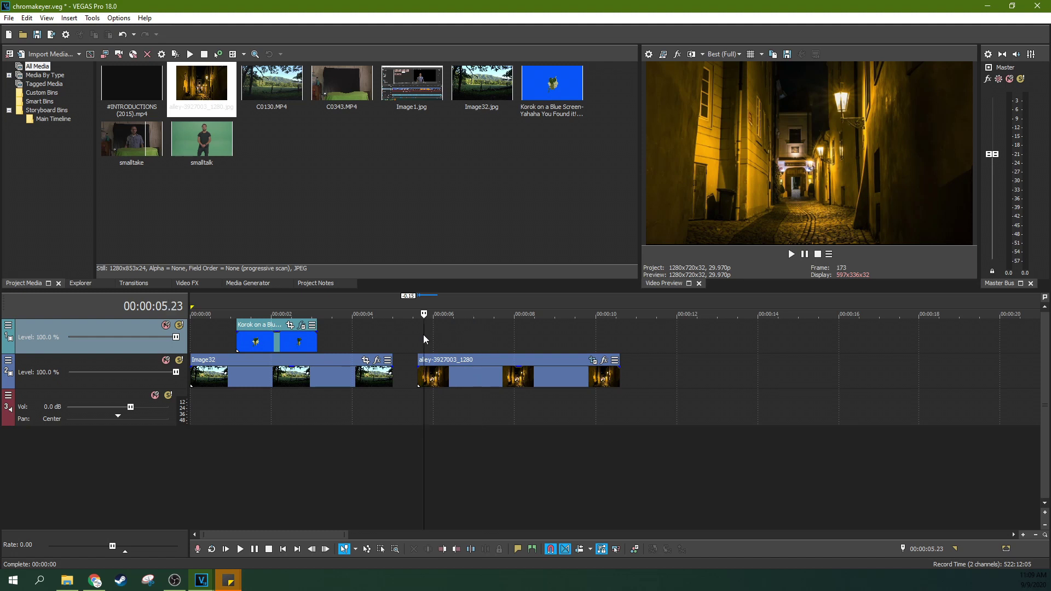
left_click(479, 353)
left_click(421, 343)
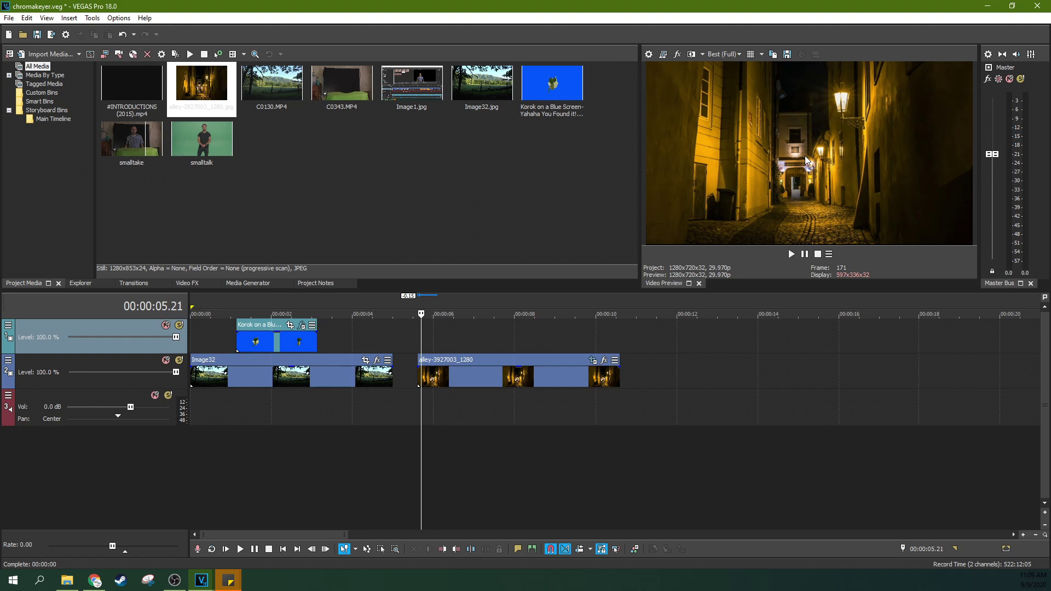
left_click(486, 340)
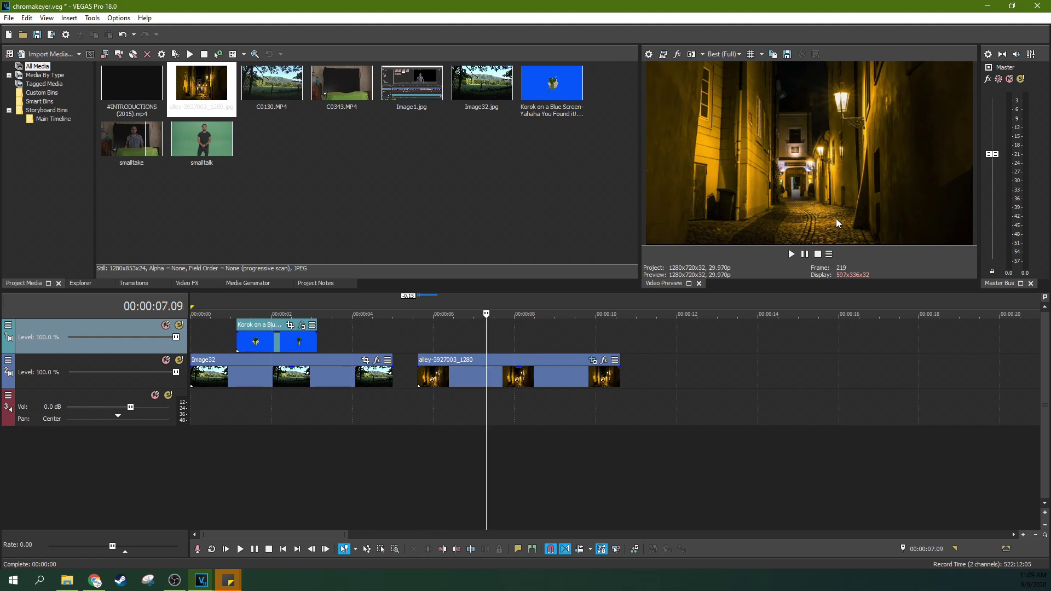
Step: Add smalltalk above the alley photo, delete its audio, align its start and trim its end
left_click_drag(198, 160, 432, 358)
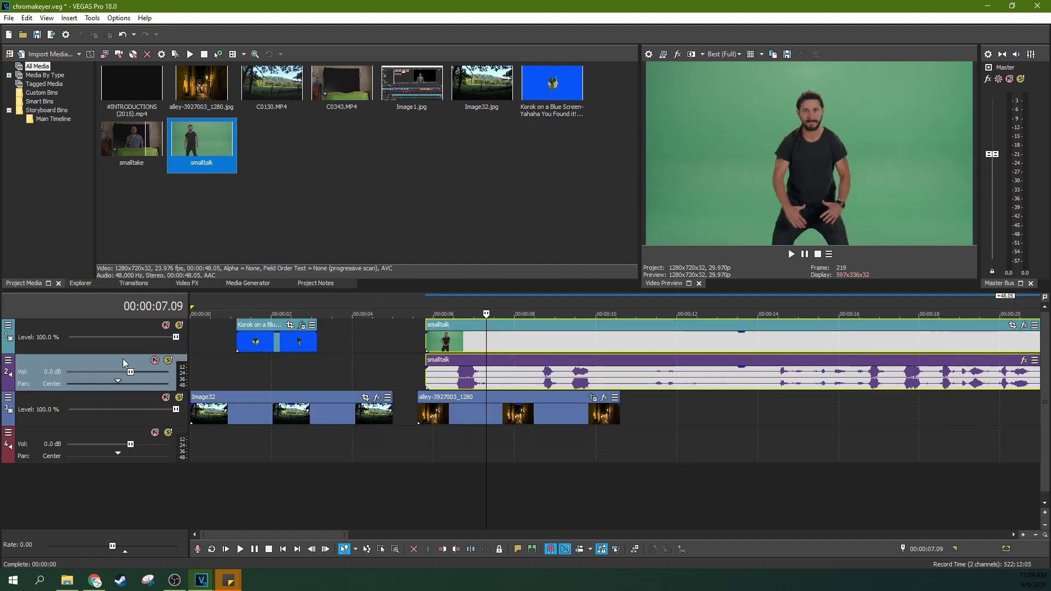
key("Delete")
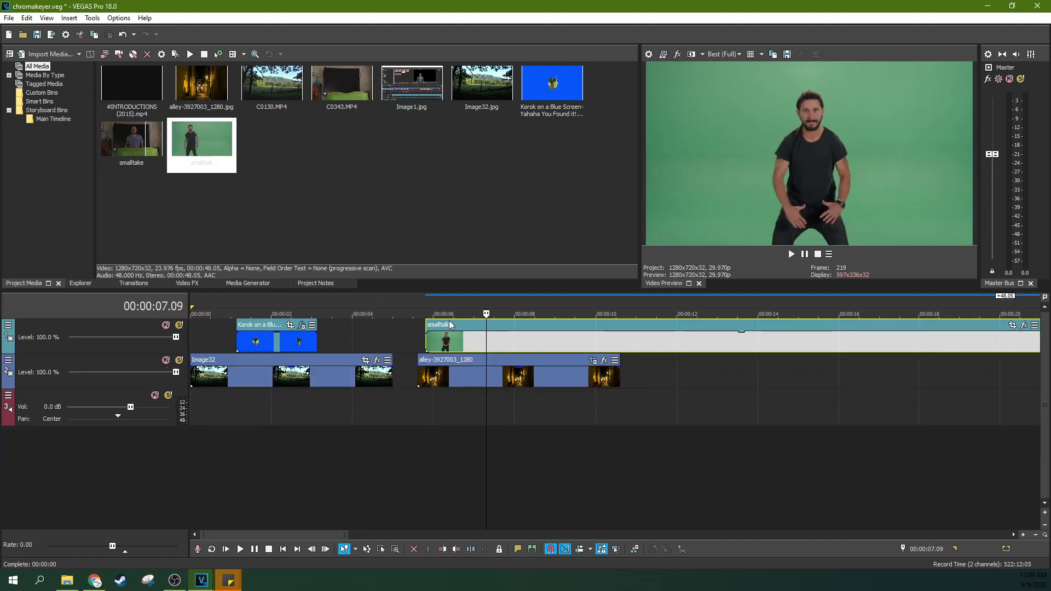
left_click_drag(450, 325, 441, 330)
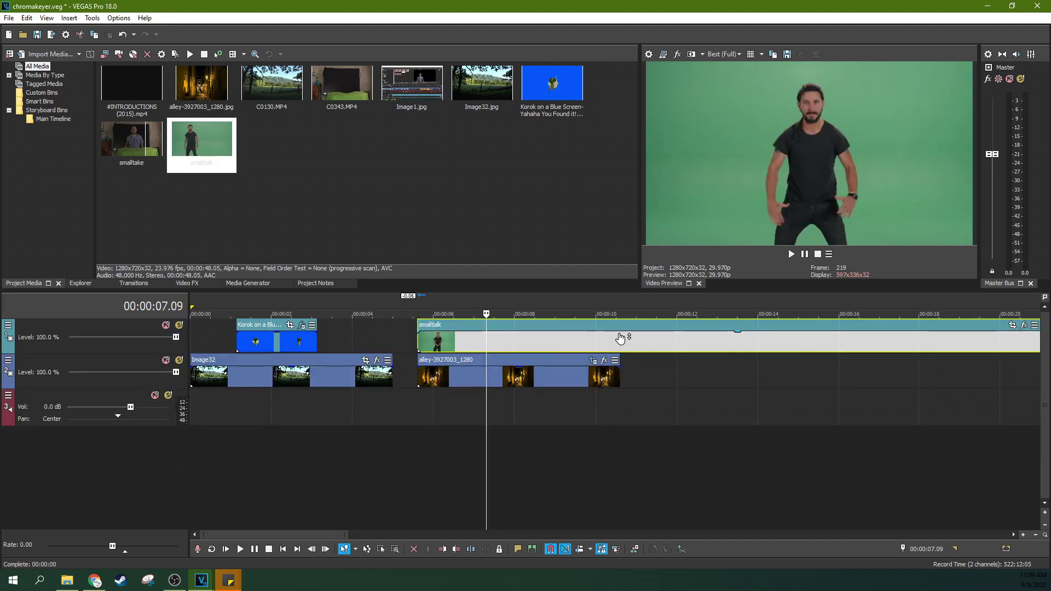
scroll(620, 338, "down", 6)
left_click_drag(598, 339, 272, 343)
left_click(254, 349)
scroll(255, 349, "up", 5)
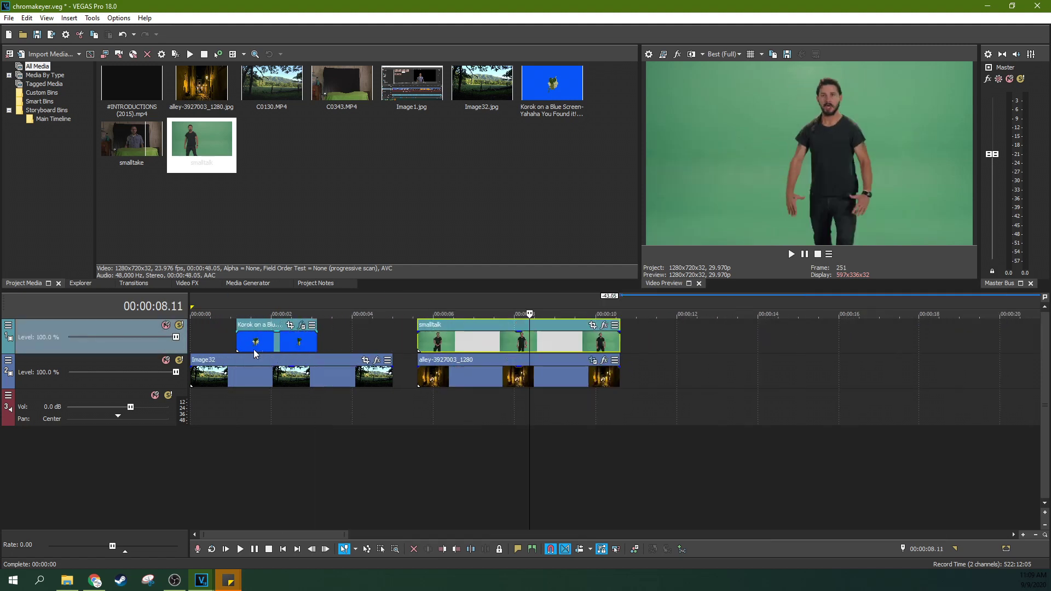
scroll(254, 349, "up", 2)
Step: Play back the overlay while testing smalltalk's opacity, trying 60% before raising it again
left_click(467, 347)
key("space")
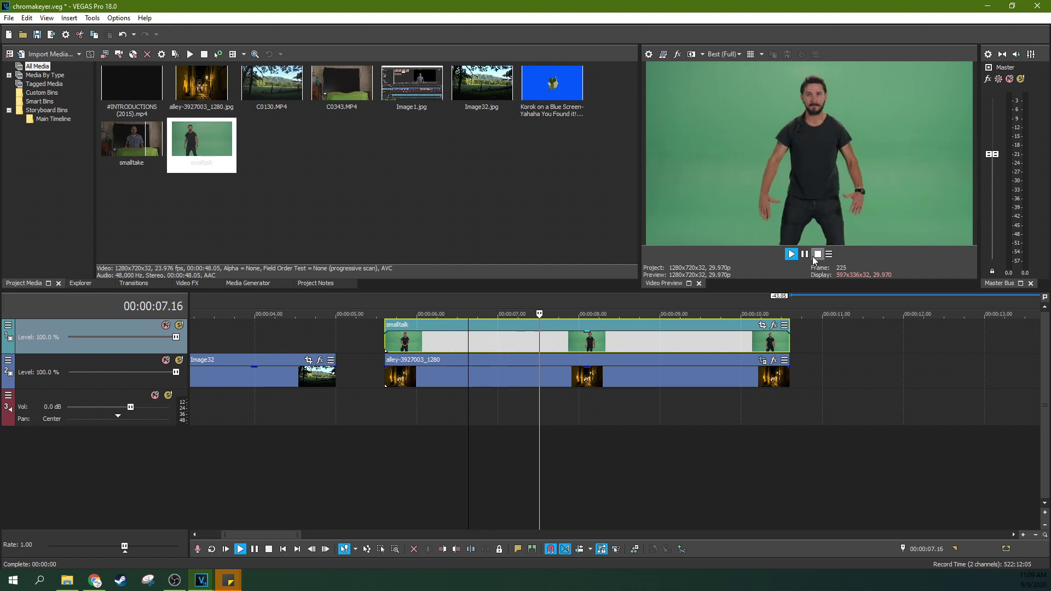
key("space")
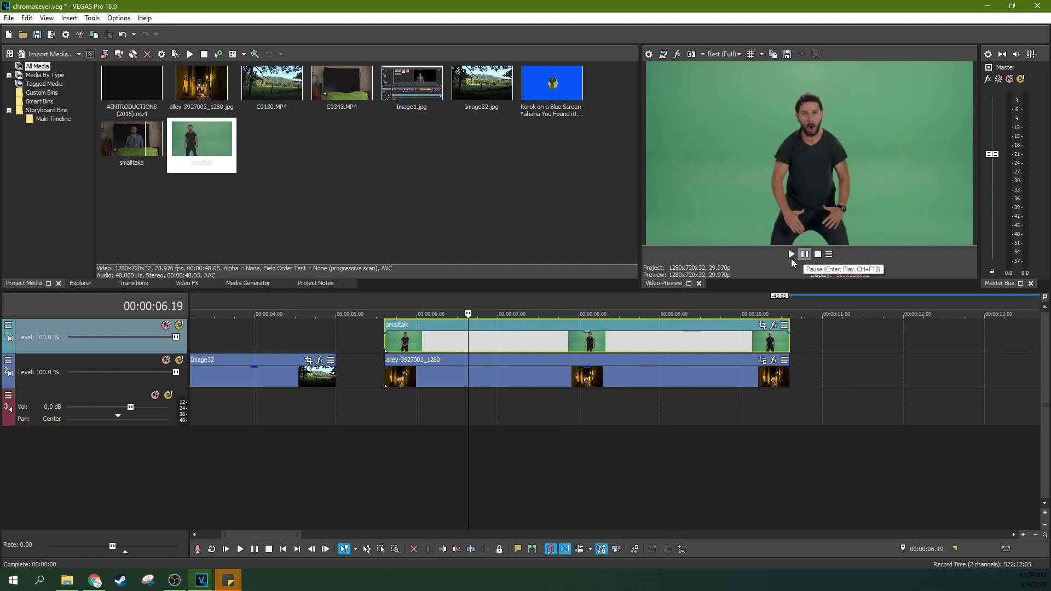
left_click_drag(589, 332, 590, 345)
key("space")
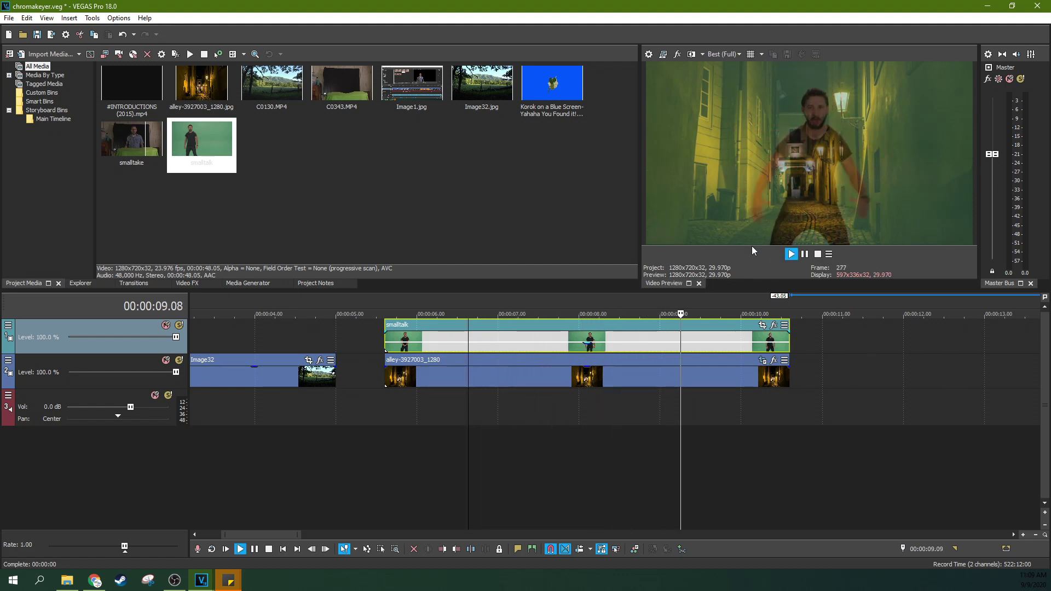
key("space")
left_click_drag(594, 339, 597, 305)
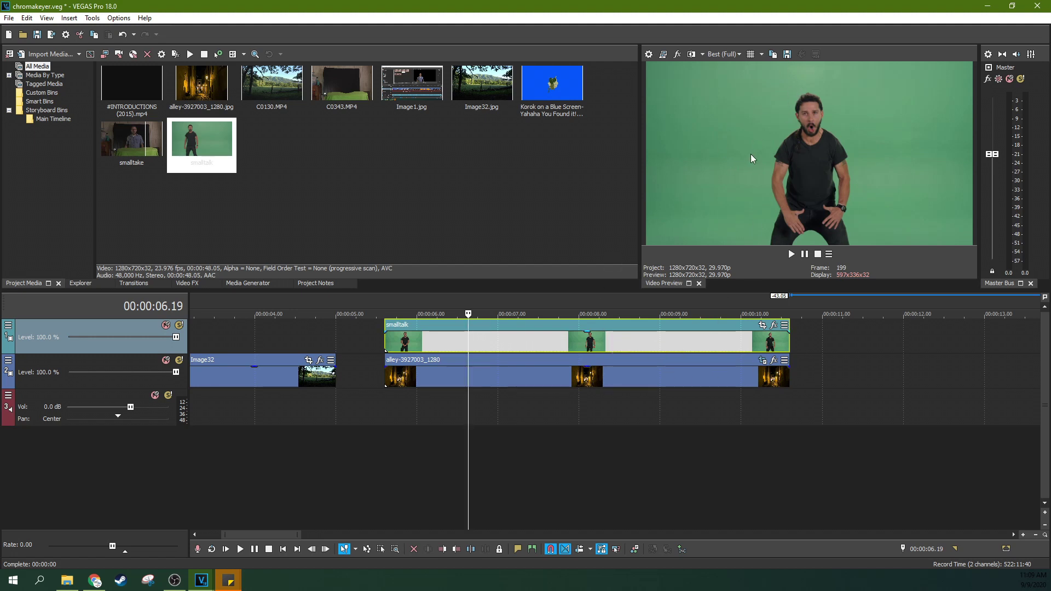
Step: Drop the default Chroma Keyer onto smalltalk, disable it, and open its key colour picker
left_click(232, 282)
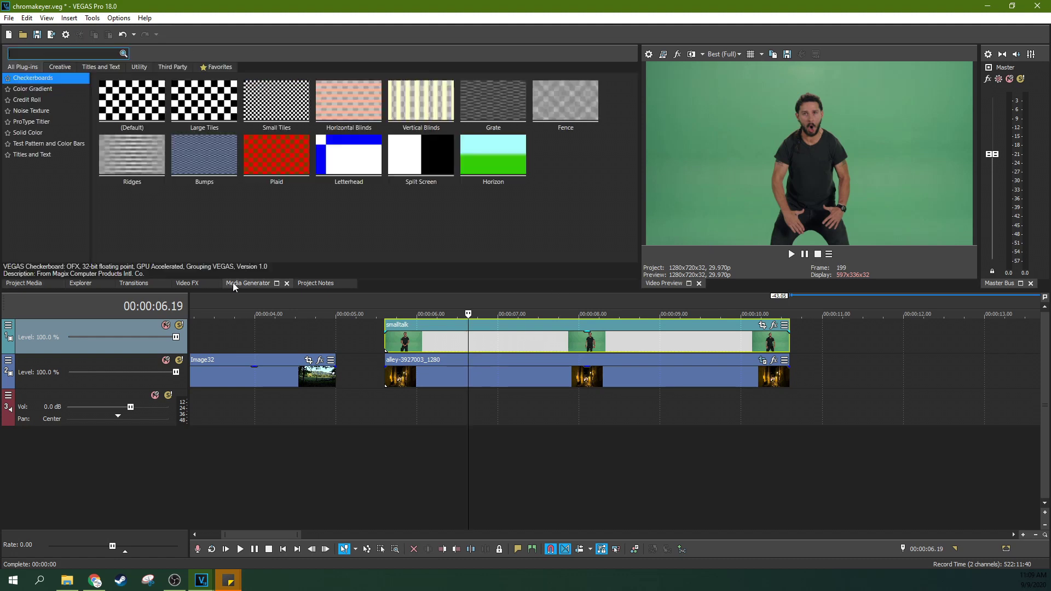
left_click(196, 284)
left_click_drag(146, 113, 476, 338)
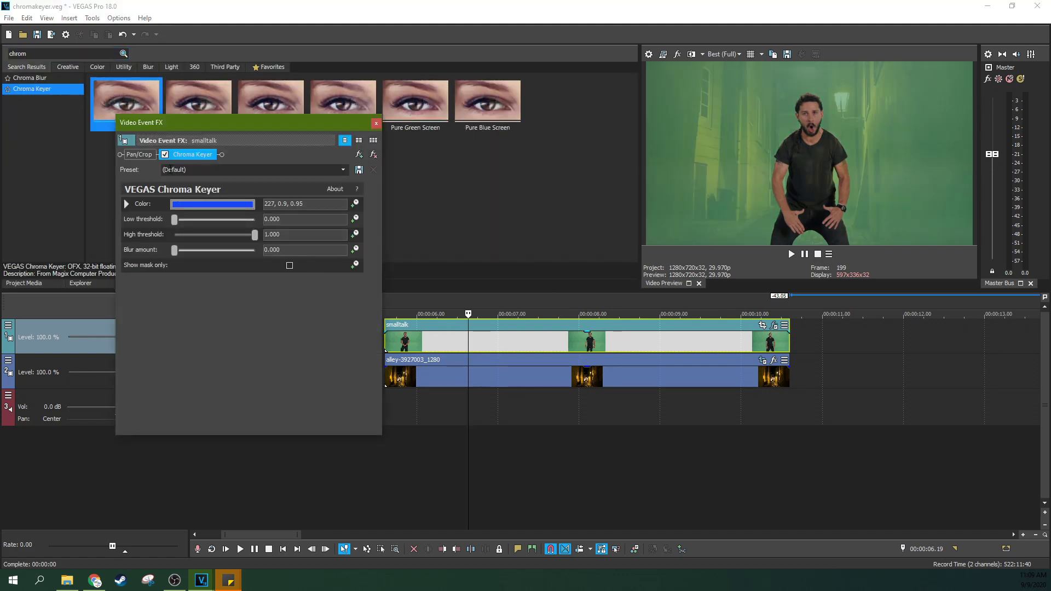
left_click(166, 155)
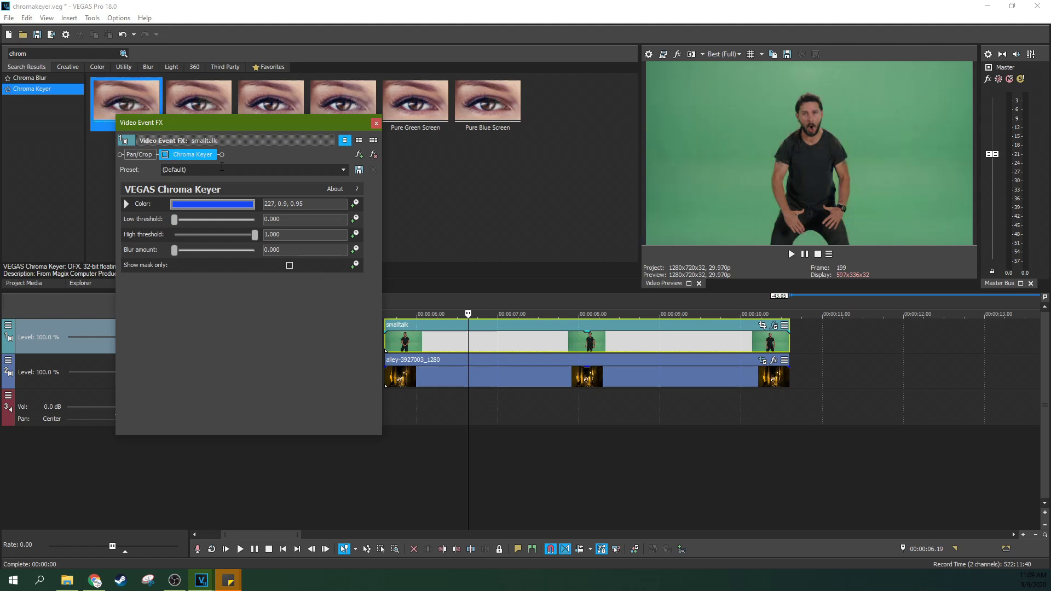
left_click(215, 205)
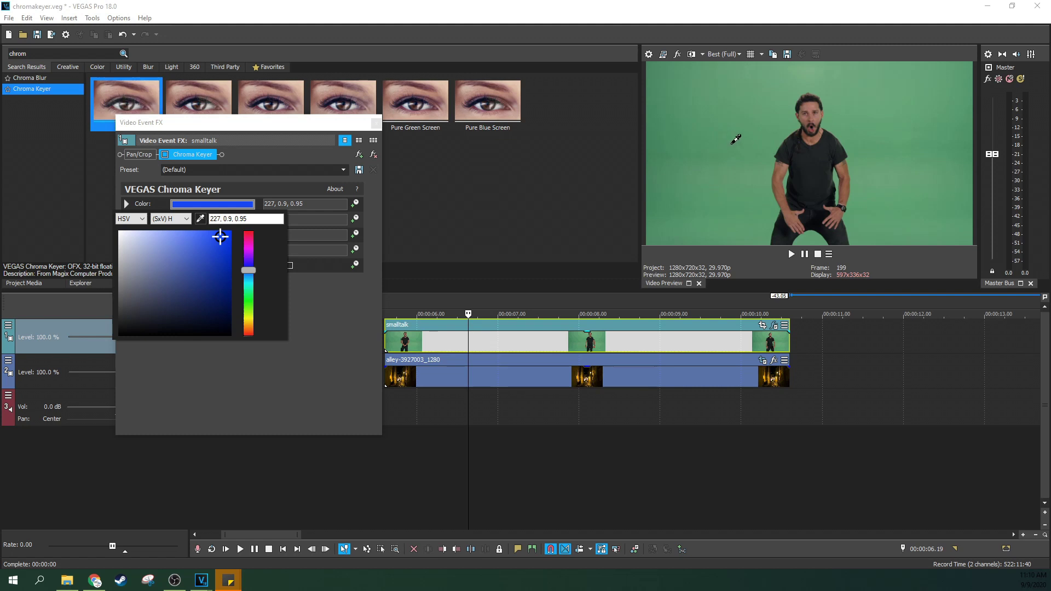
Step: Sample the green backdrop (137, 0.38, 0.64) as key colour, re-enable the keyer and show the mask
left_click(752, 99)
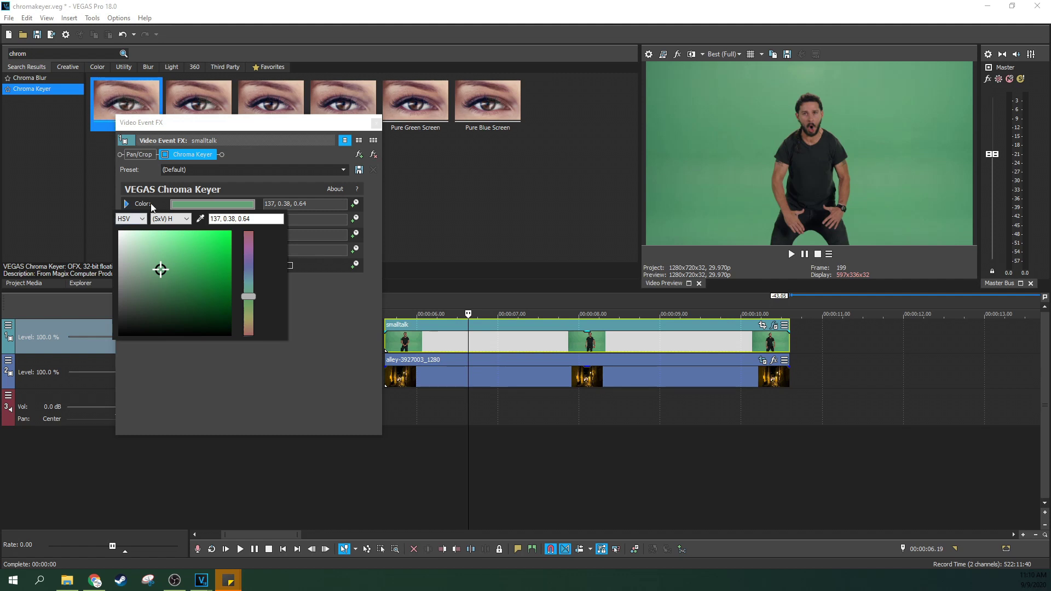
left_click(303, 298)
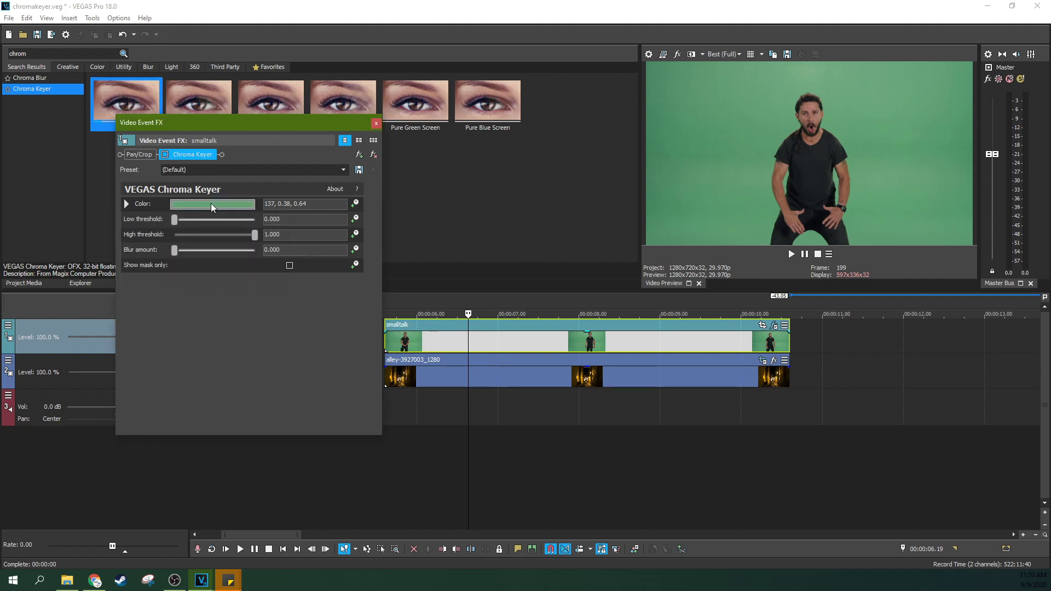
left_click(165, 154)
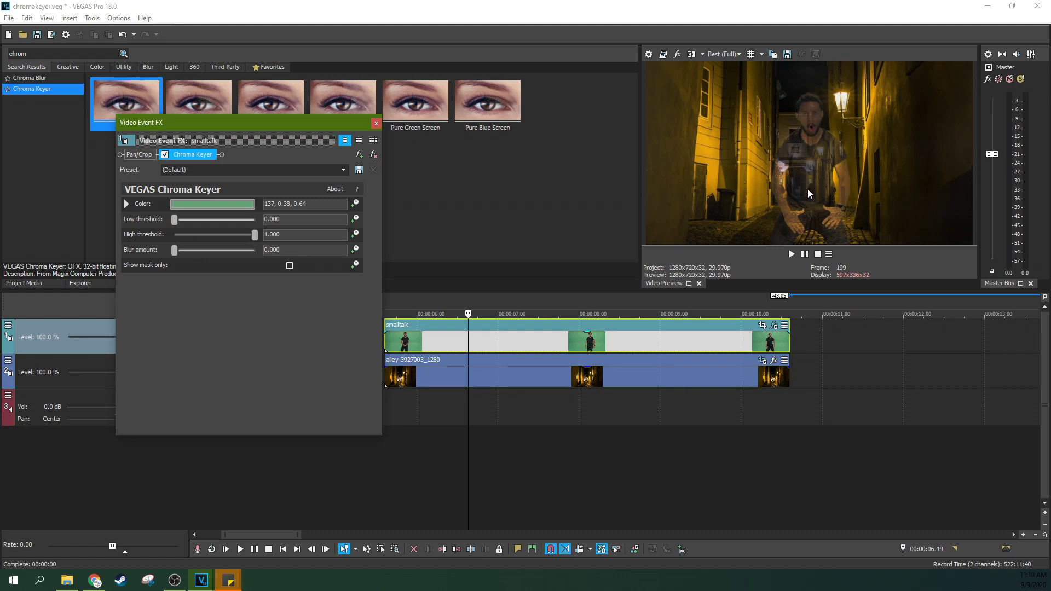
left_click(290, 266)
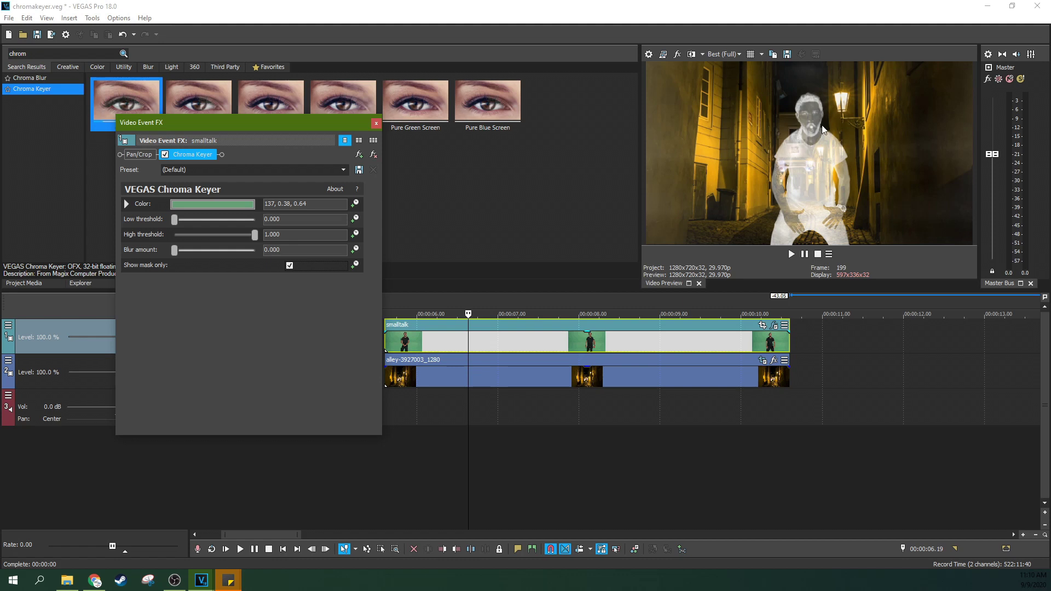
Step: Return to colour view, try the high threshold at 0.660, then view the mask again
left_click(290, 265)
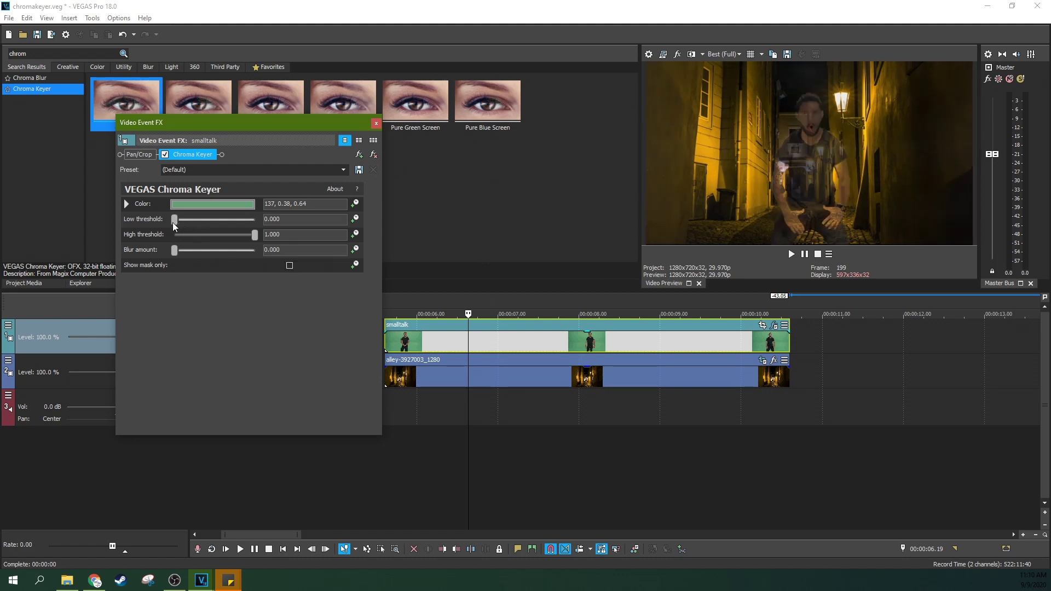
mouse_move(174, 226)
left_mouse_down()
mouse_move(197, 225)
mouse_move(161, 225)
left_mouse_up()
mouse_move(254, 235)
left_mouse_down()
mouse_move(165, 241)
mouse_move(255, 241)
left_mouse_up()
left_click(290, 267)
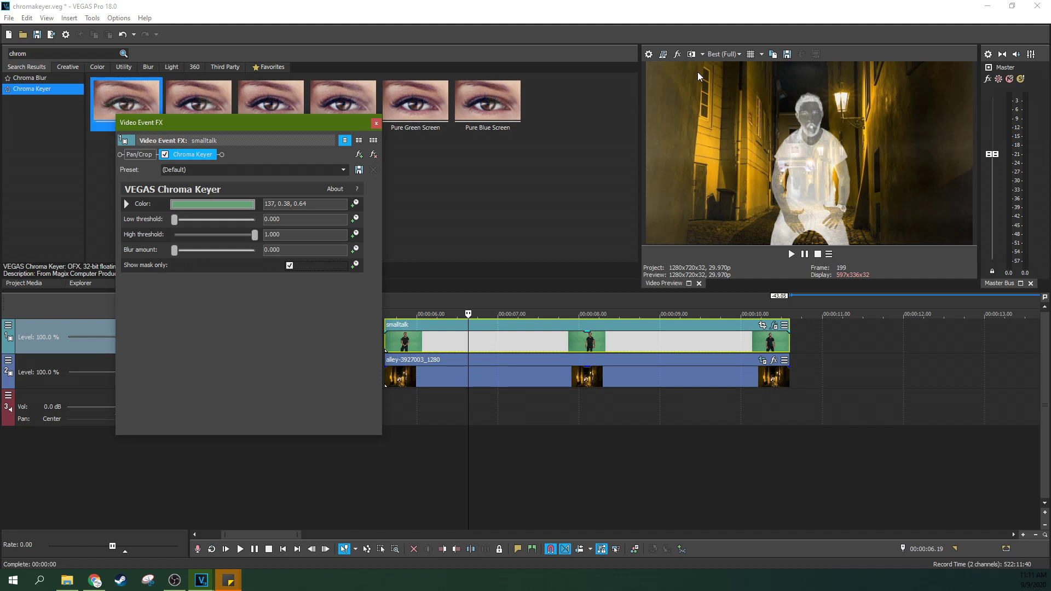
Step: Tune the thresholds to 0.306 low and 0.238 high for a solid white silhouette
left_click_drag(174, 219, 196, 220)
left_click_drag(255, 235, 202, 242)
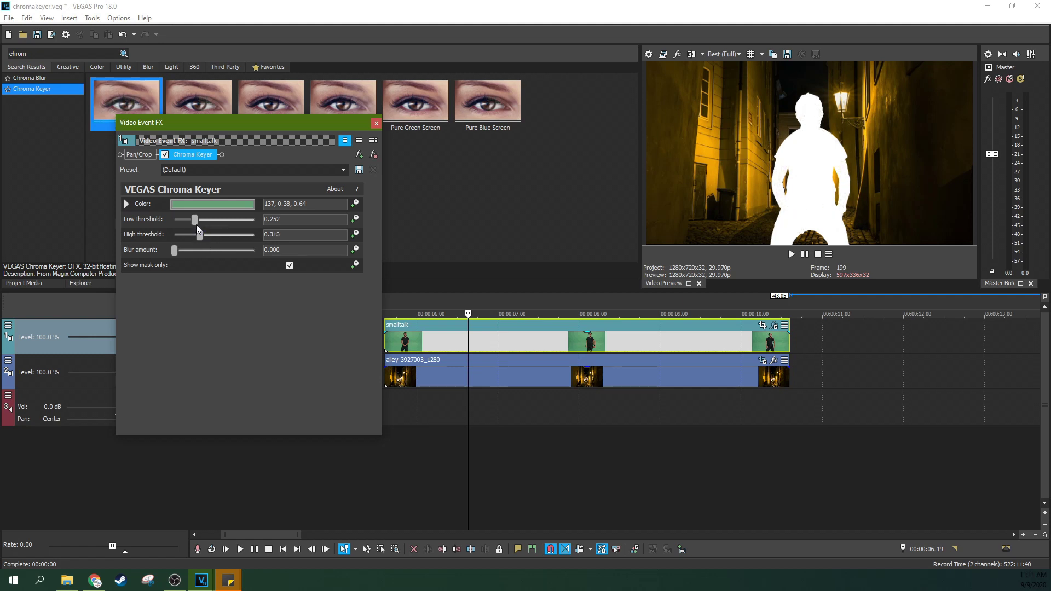
left_click_drag(195, 222, 196, 220)
left_click_drag(200, 240, 194, 240)
mouse_move(195, 240)
left_mouse_down()
mouse_move(217, 235)
mouse_move(188, 238)
mouse_move(202, 240)
left_mouse_up()
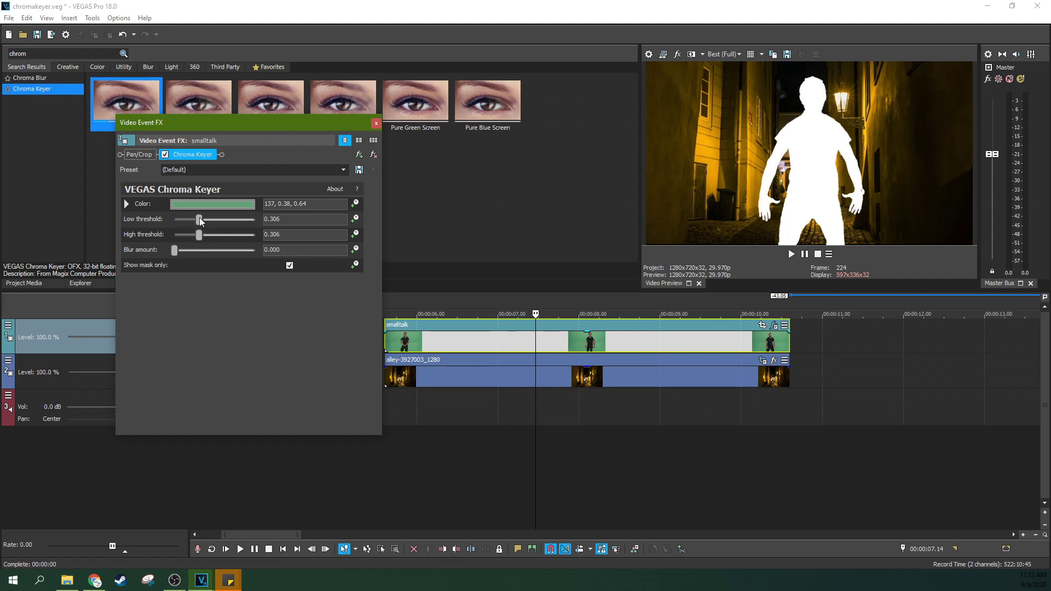
left_click_drag(201, 238, 196, 235)
Step: Change the Chroma Keyer key colour to green 137, 0.56, 0.71
left_click(212, 205)
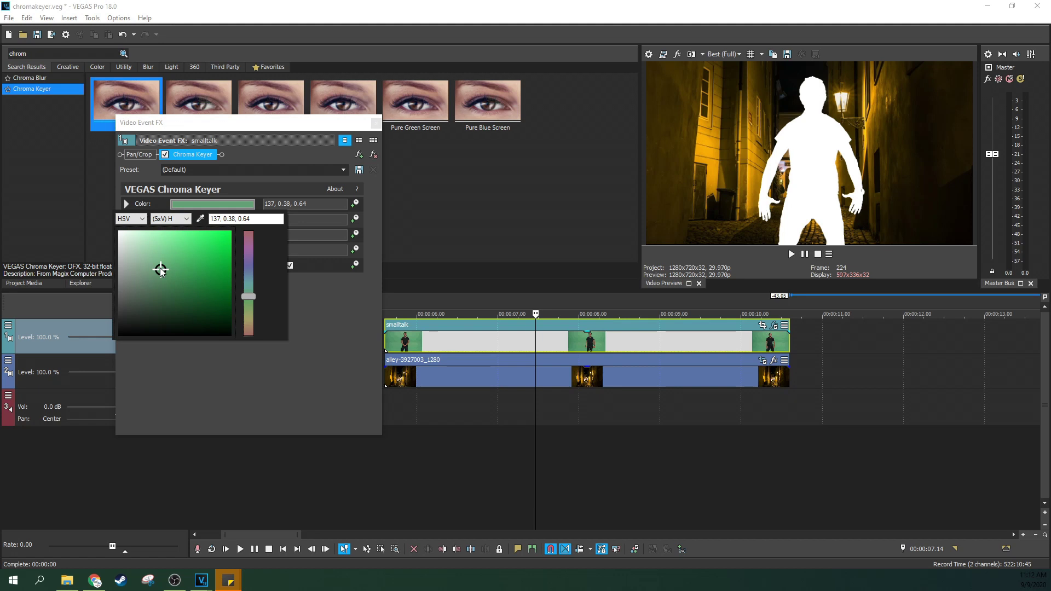
mouse_move(162, 267)
left_mouse_down()
mouse_move(172, 276)
mouse_move(183, 264)
left_mouse_up()
left_click(323, 276)
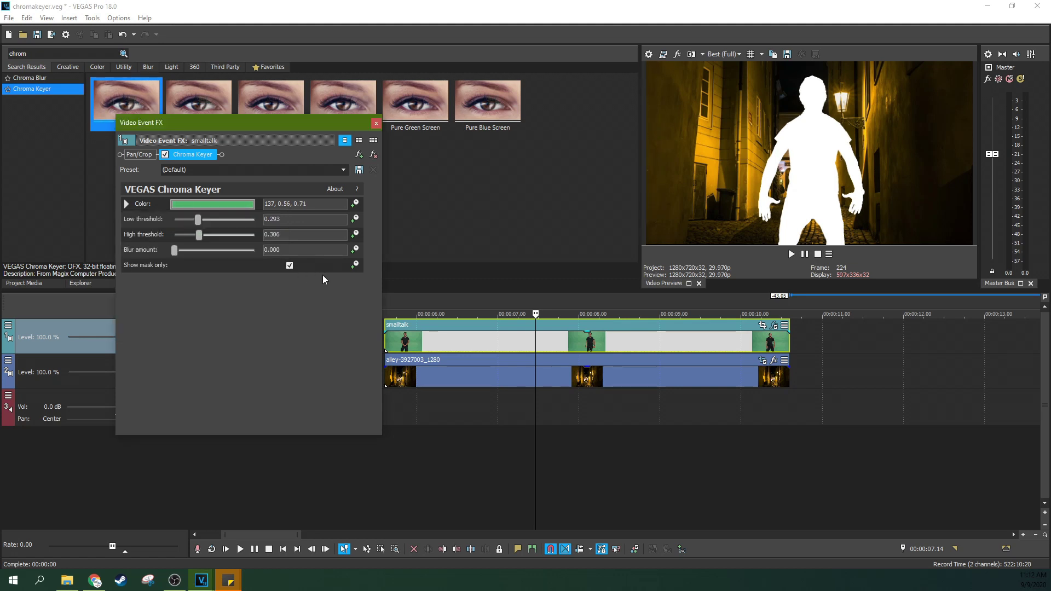
Step: Toggle the chroma key off and back on, then play the masked clip from about 6 seconds
left_click(166, 156)
left_click(165, 156)
left_click(418, 315)
key("space")
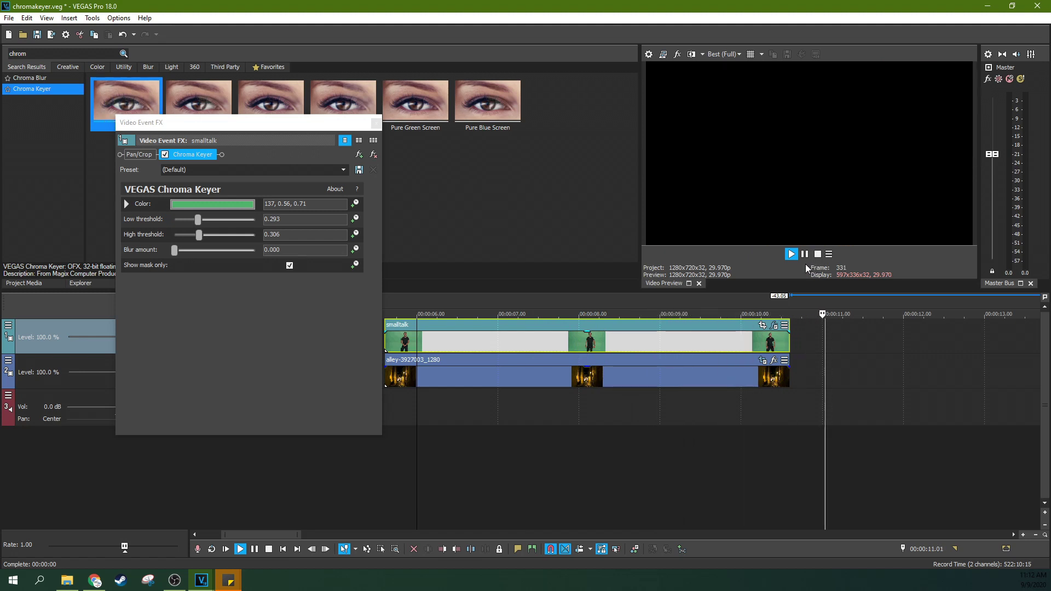
Step: Stop playback, reopen the key colour picker, and replay the masked clip from about 6 seconds
left_click(805, 254)
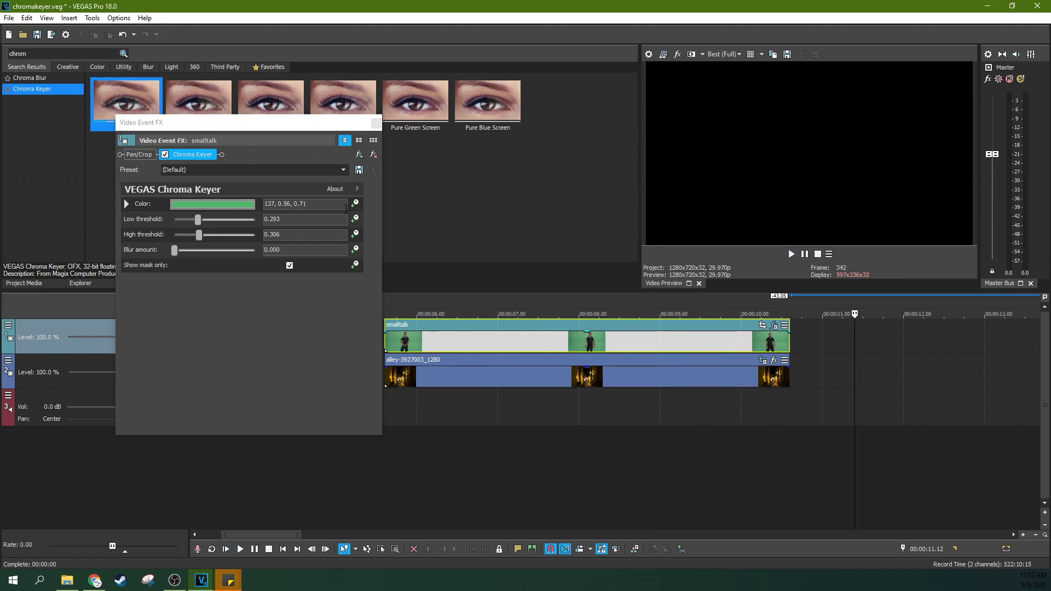
left_click(249, 205)
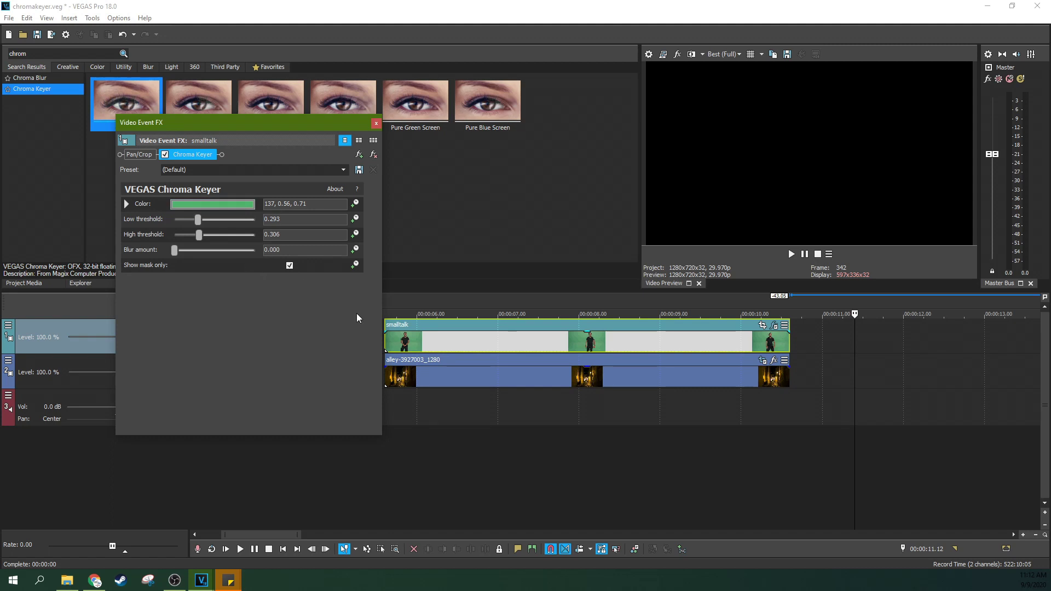
left_click(423, 340)
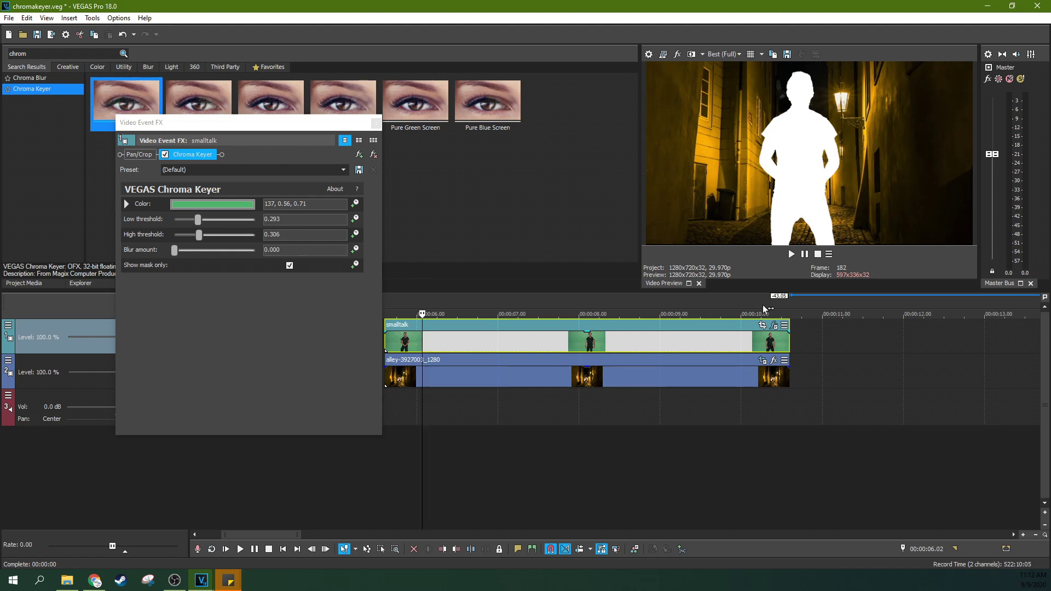
scroll(764, 305, "down", 2)
key("space")
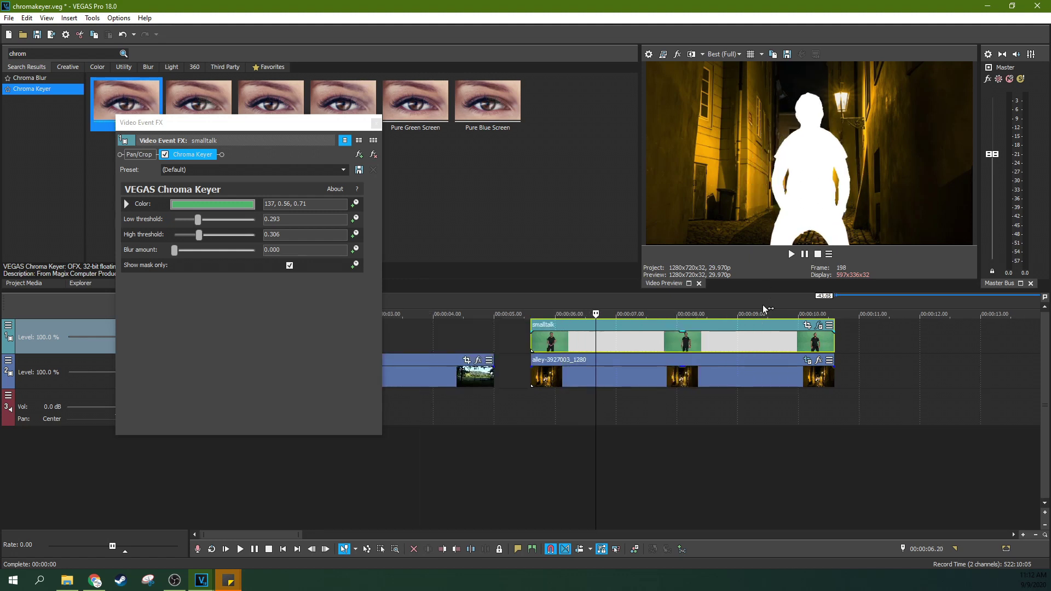
key("space")
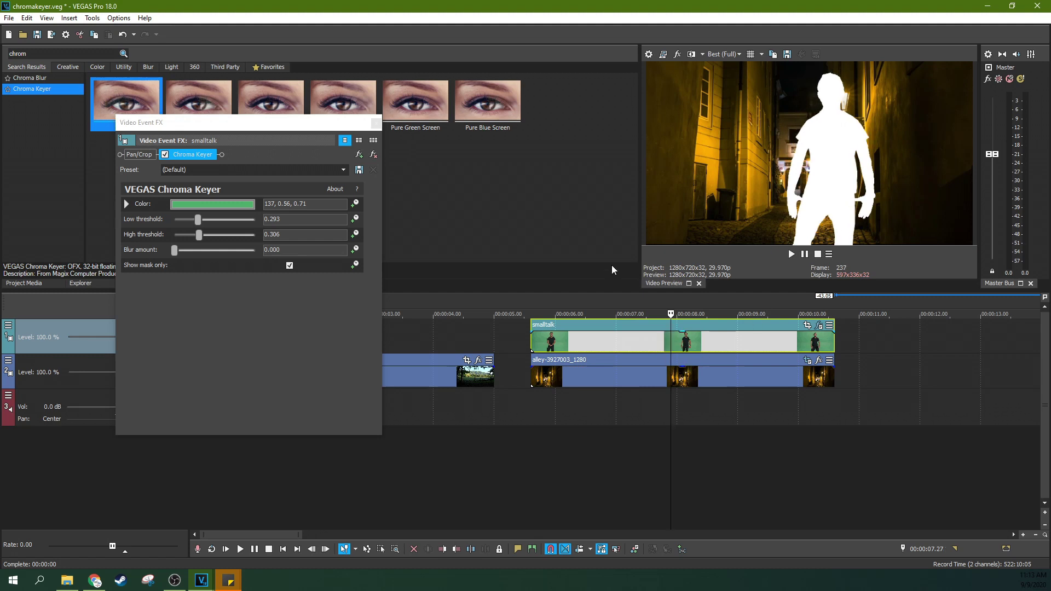
left_click(287, 265)
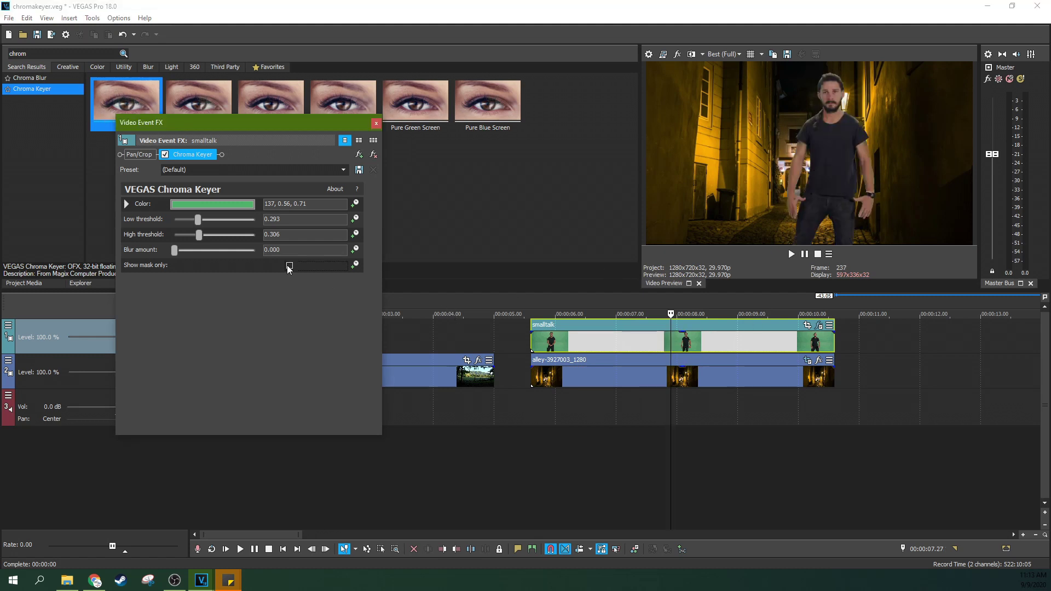
left_click(584, 336)
key("space")
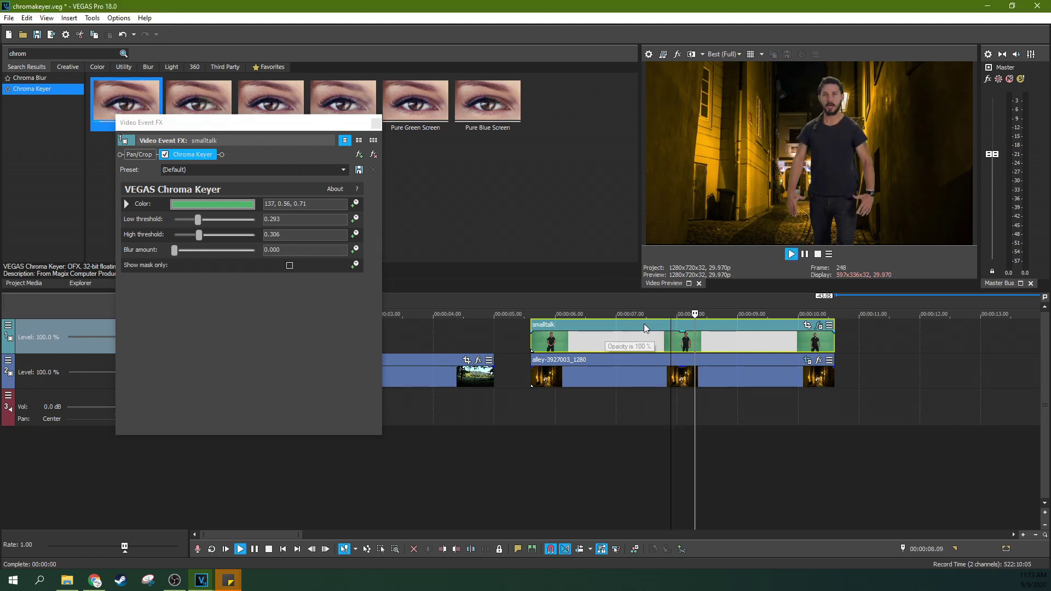
key("space")
left_click(645, 352)
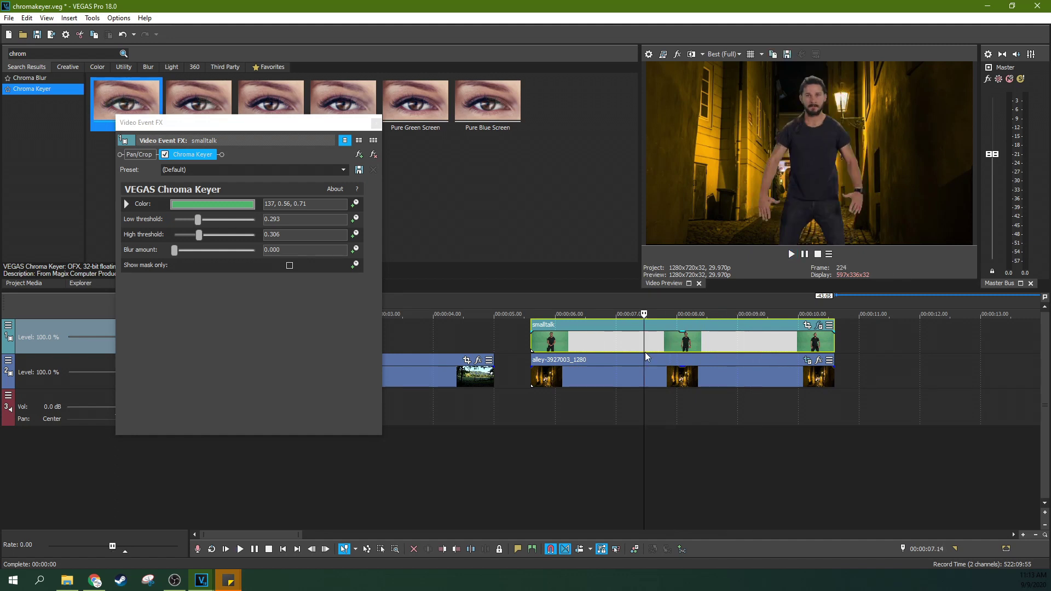
key("space")
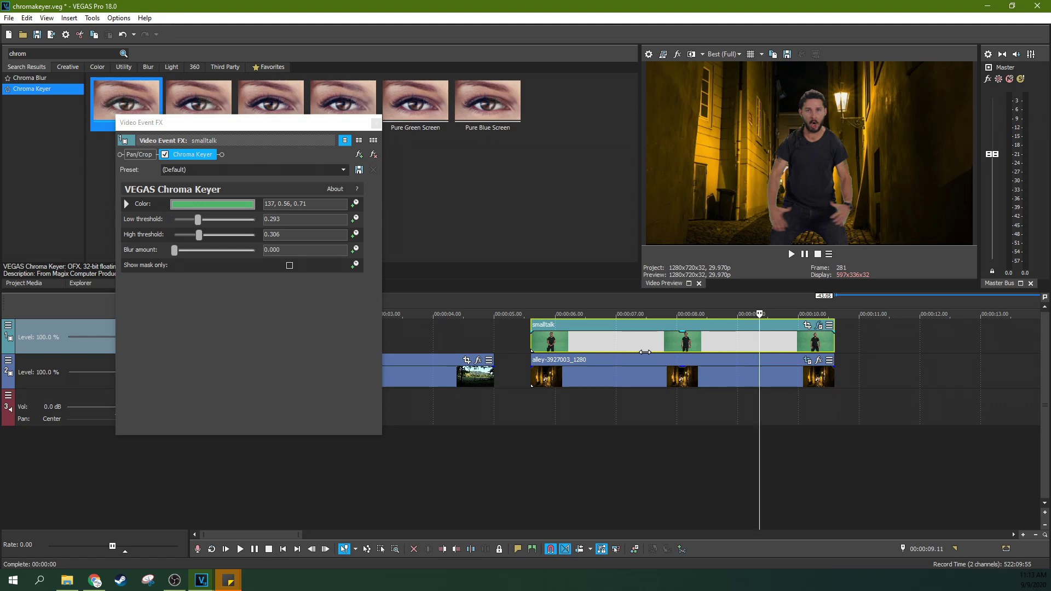
left_click(629, 351)
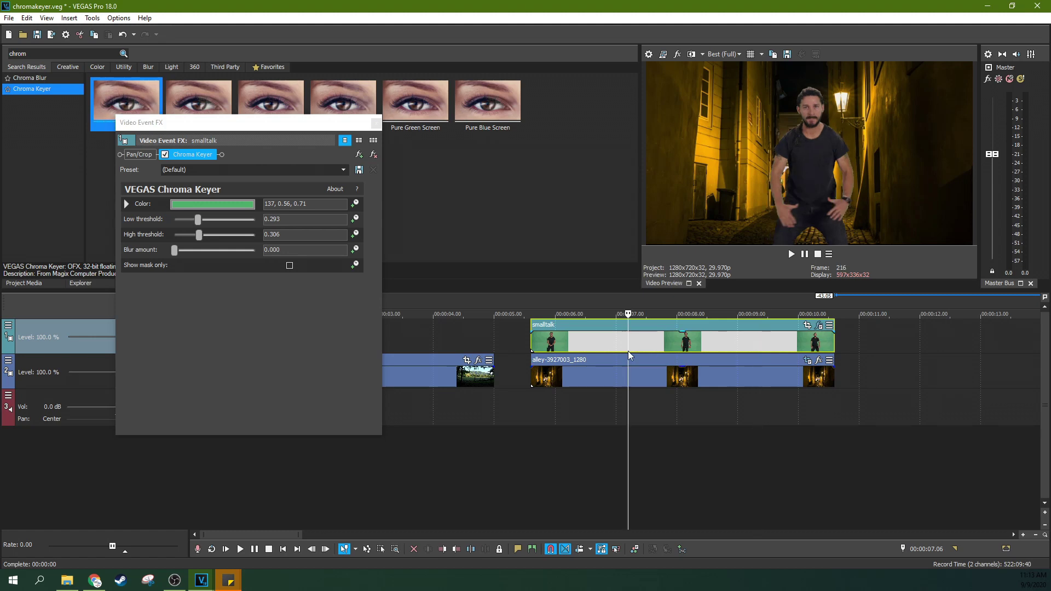
key("Return")
key("Return")
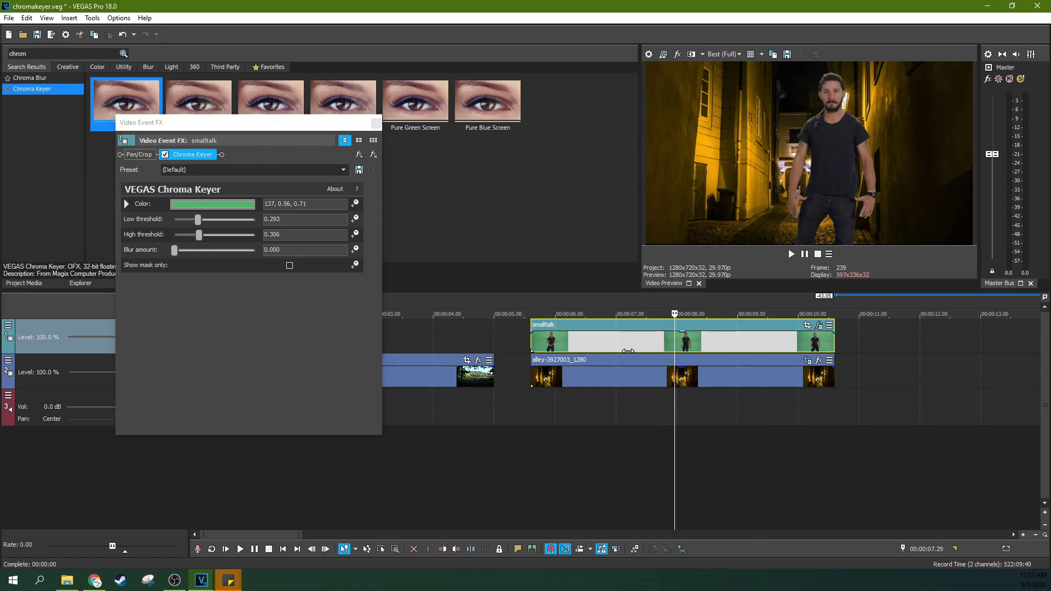
key("space")
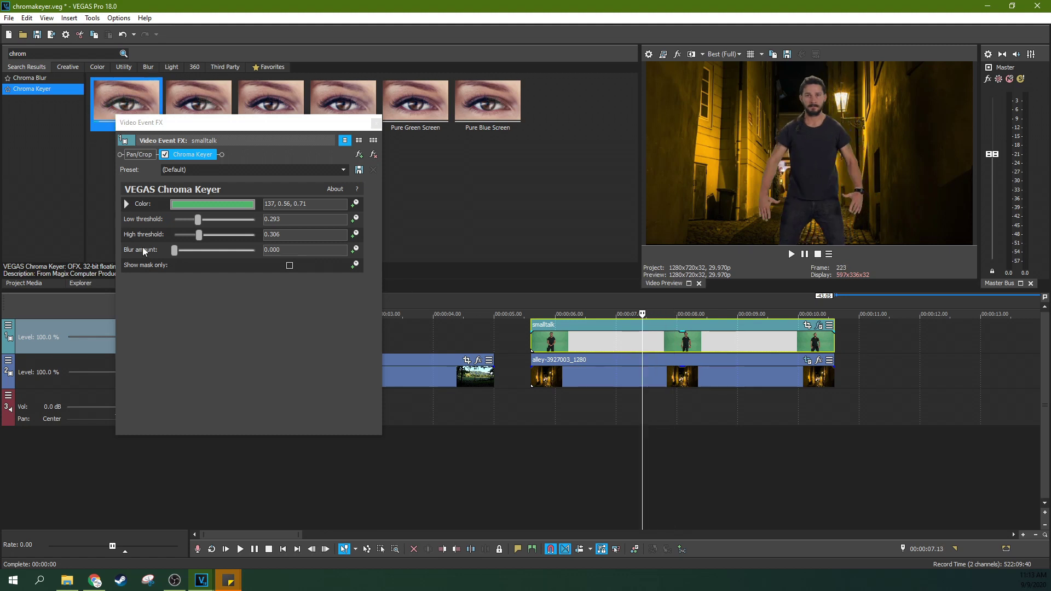
Step: Raise the low threshold to 0.286 and change the key colour to the darker green 137, 0.42, 0.66
left_click(199, 219)
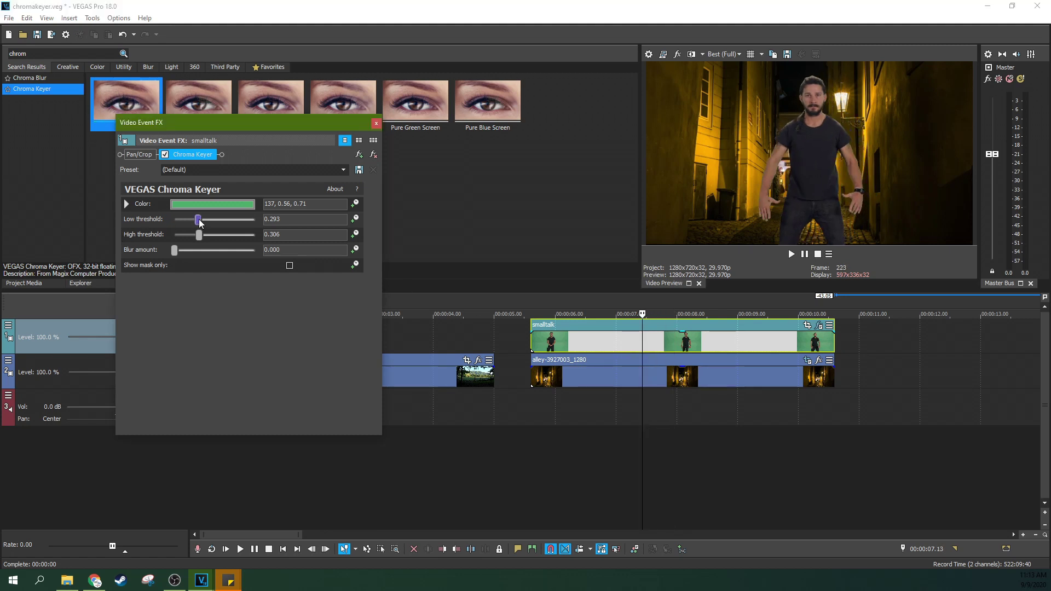
left_click_drag(193, 220, 202, 237)
left_click(202, 204)
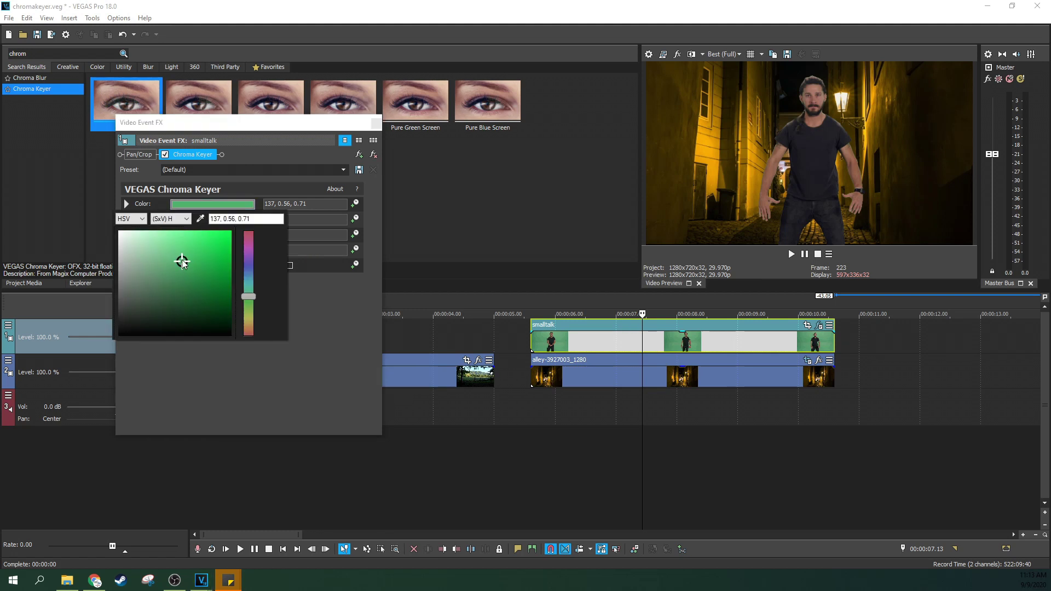
mouse_move(181, 262)
left_mouse_down()
mouse_move(172, 281)
mouse_move(153, 277)
mouse_move(160, 284)
mouse_move(158, 264)
mouse_move(166, 267)
left_mouse_up()
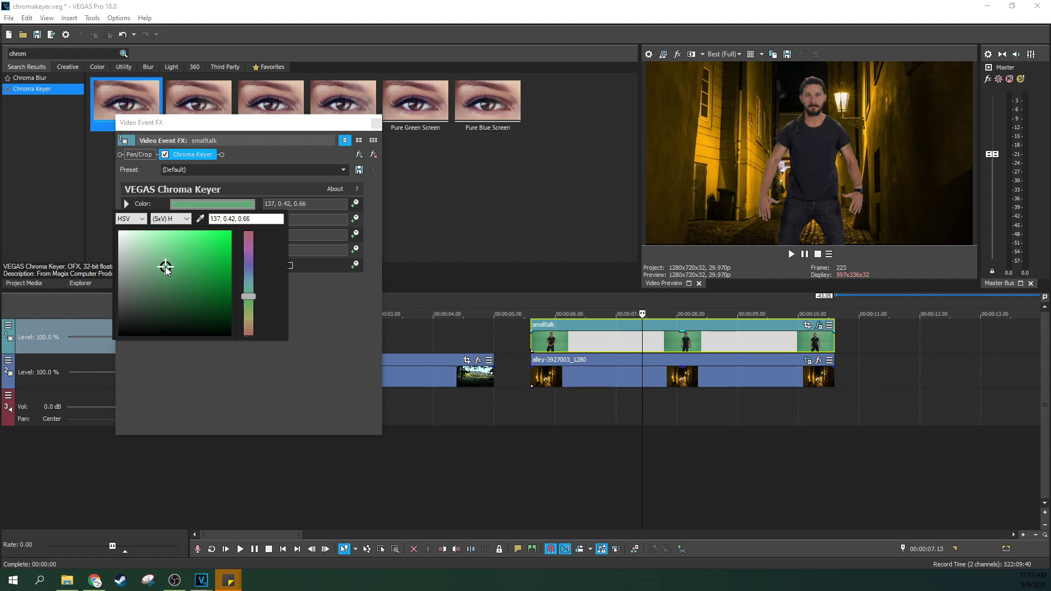
left_click(165, 155)
Step: Re-enable the chroma key and play the keyed clip from about 6 seconds
left_click(166, 154)
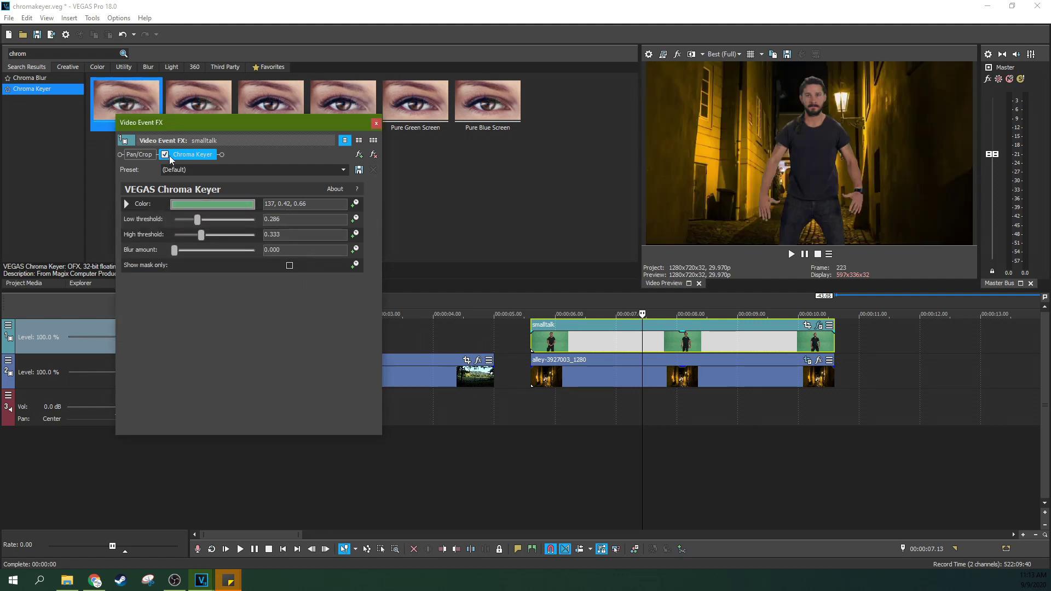
left_click(592, 331)
left_click(792, 255)
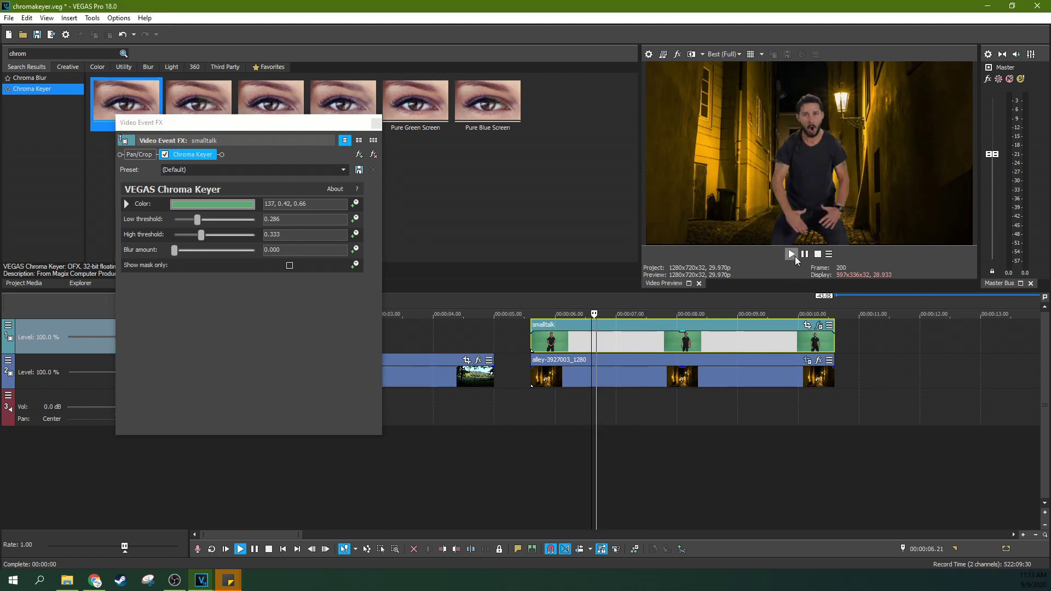
left_click(800, 258)
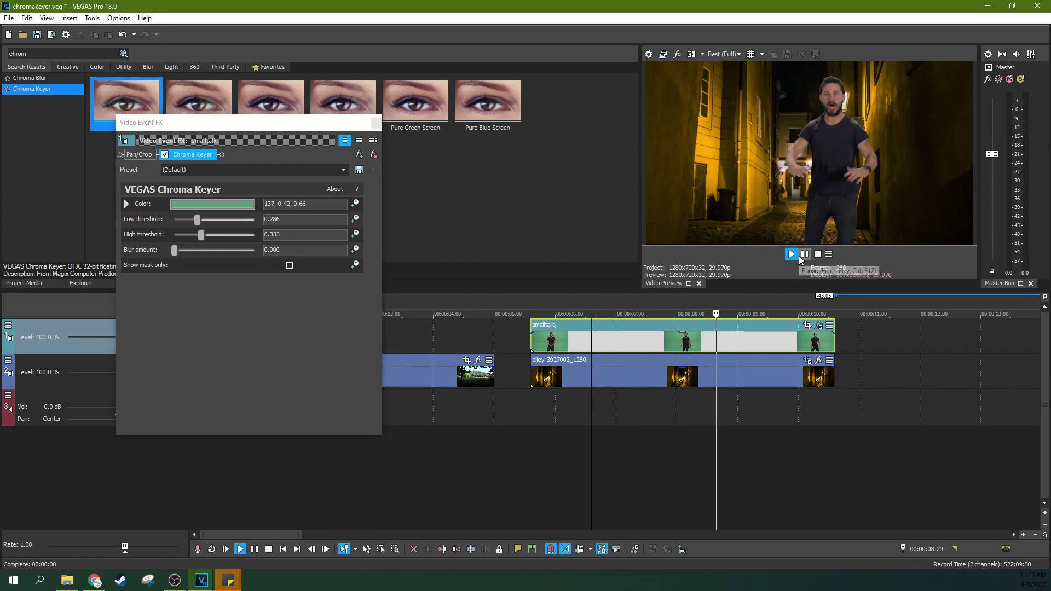
left_click(800, 258)
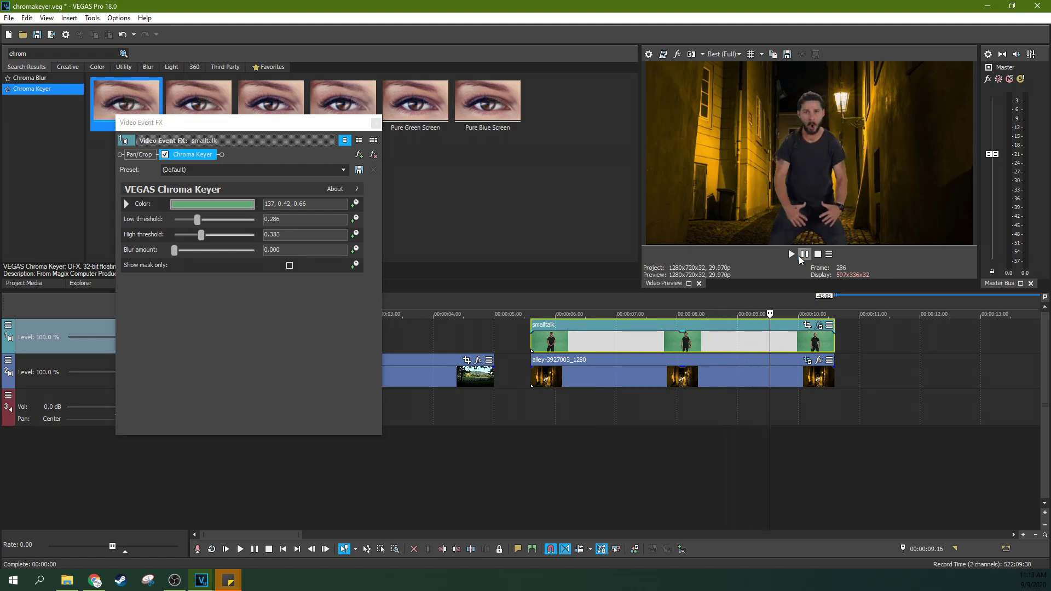
Step: In mask-only view, set the thresholds to 0.279 low and 0.327 high and replay the mask
left_click(289, 266)
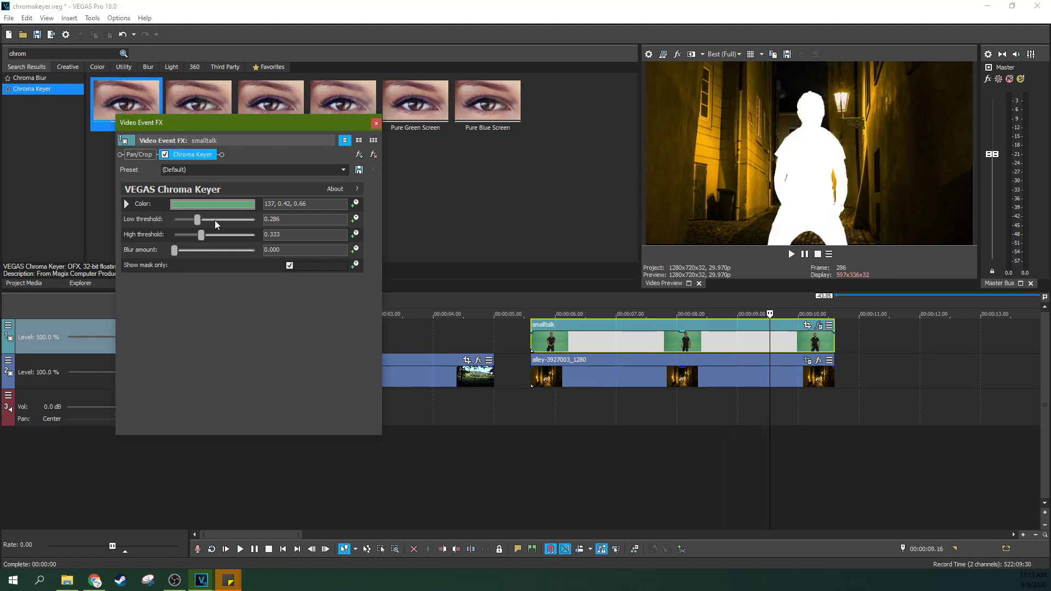
left_click_drag(198, 221, 198, 224)
left_click_drag(201, 236, 201, 236)
left_click(573, 378)
left_click(804, 255)
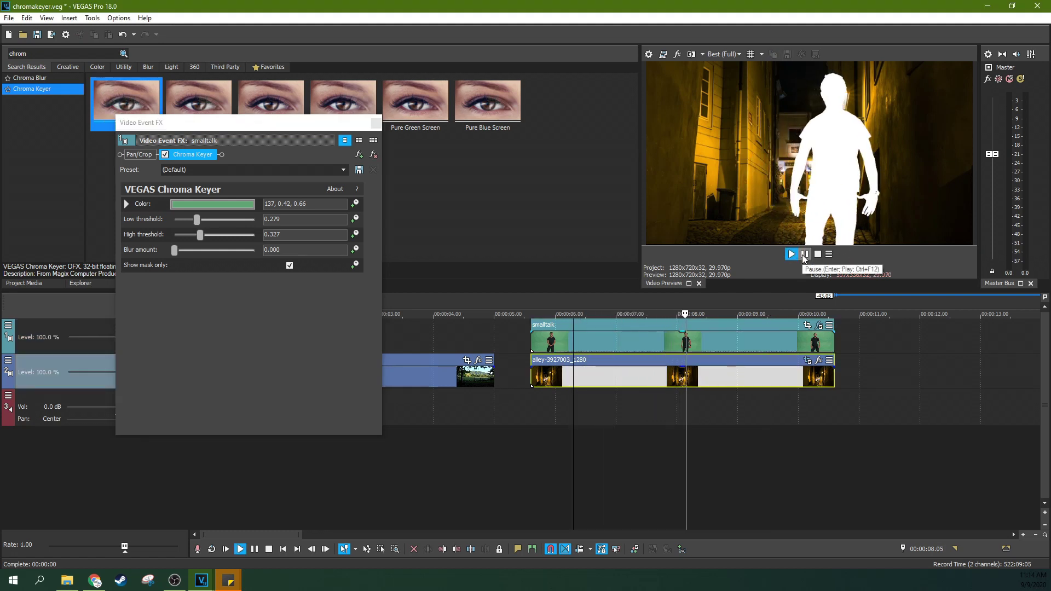
left_click(804, 255)
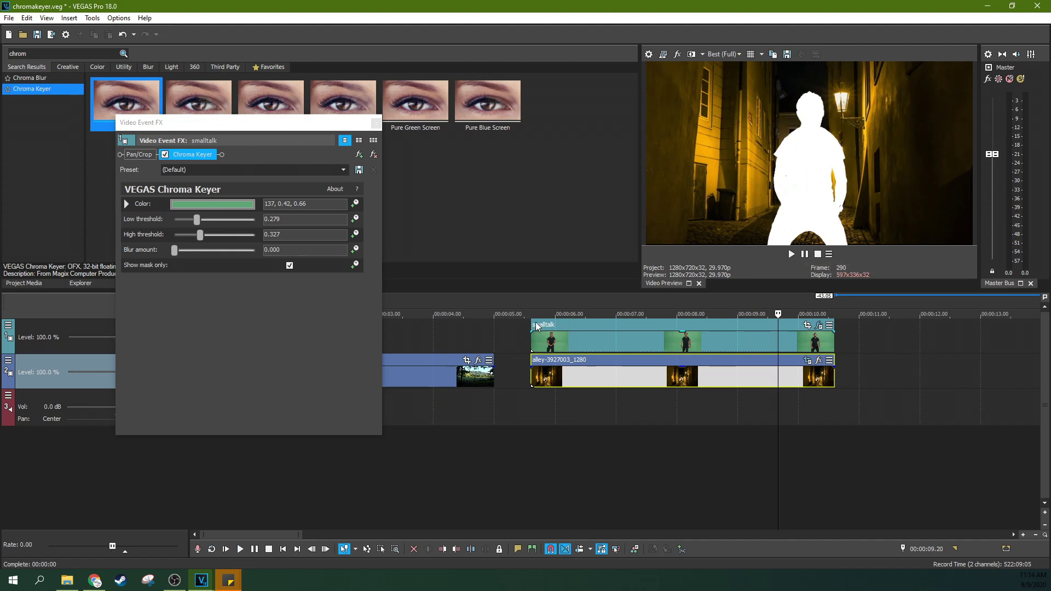
Step: Turn off mask-only view, play the composite from about 6 seconds, and close the effect settings
left_click(289, 265)
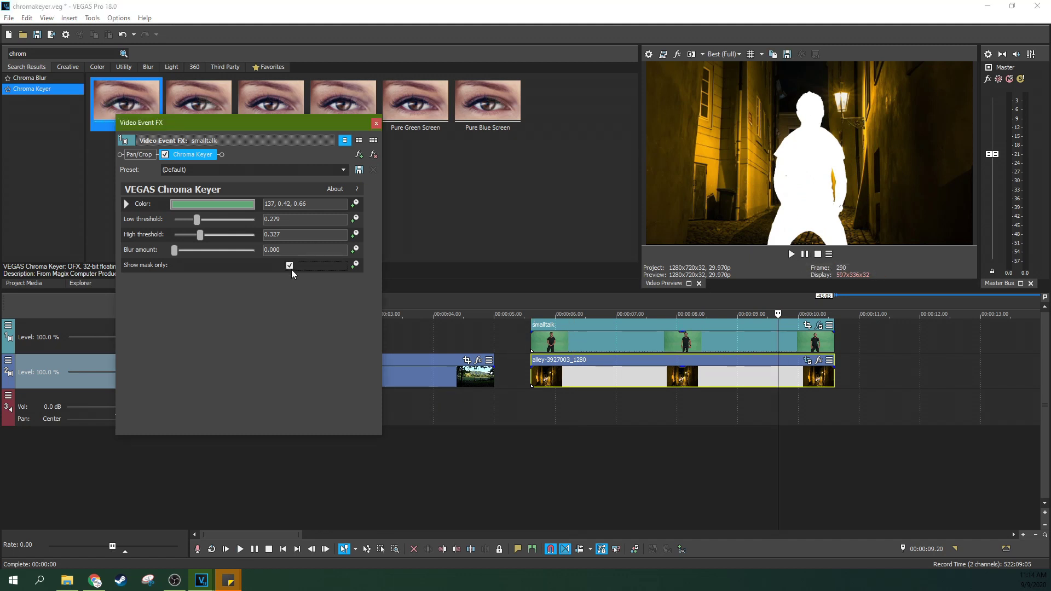
left_click(577, 376)
key("space")
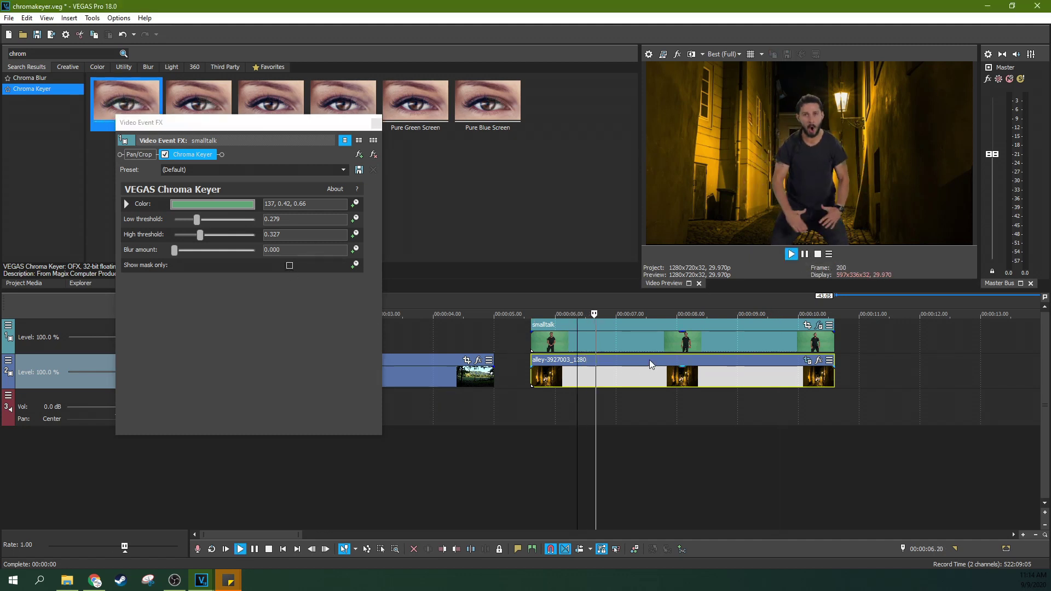
left_click(797, 253)
left_click(805, 254)
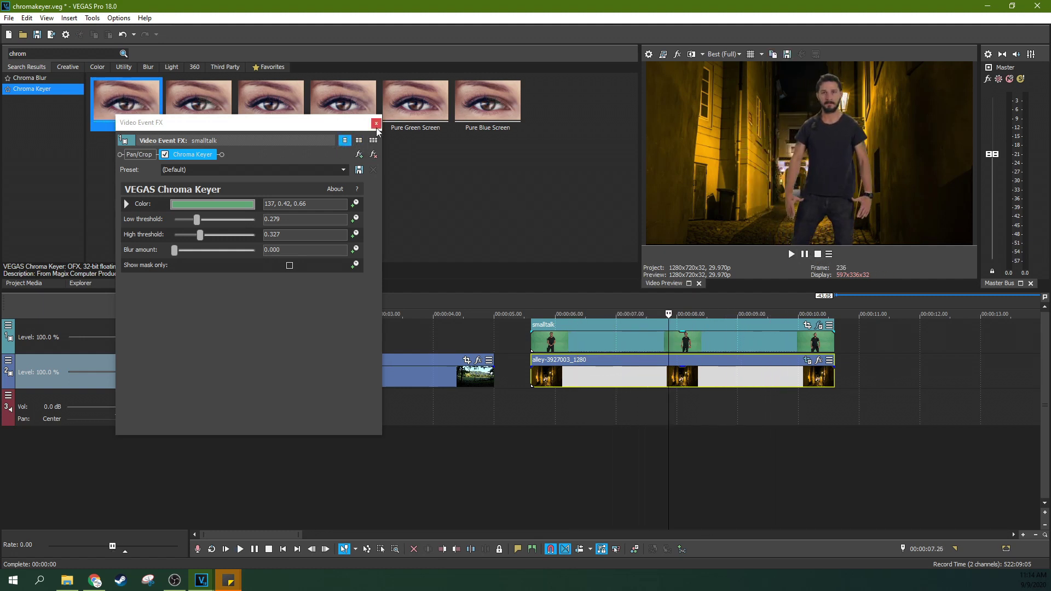
left_click(376, 123)
Step: Select the smalltalk clip, bring up the Color Grading tools, and move to about 8 seconds
left_click(699, 339)
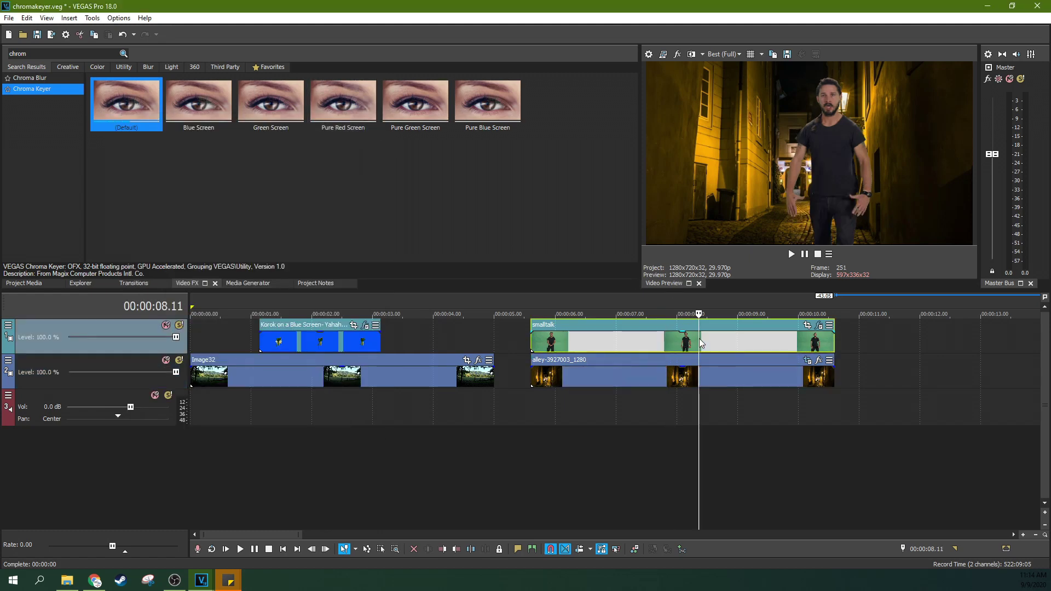
key("alt+g")
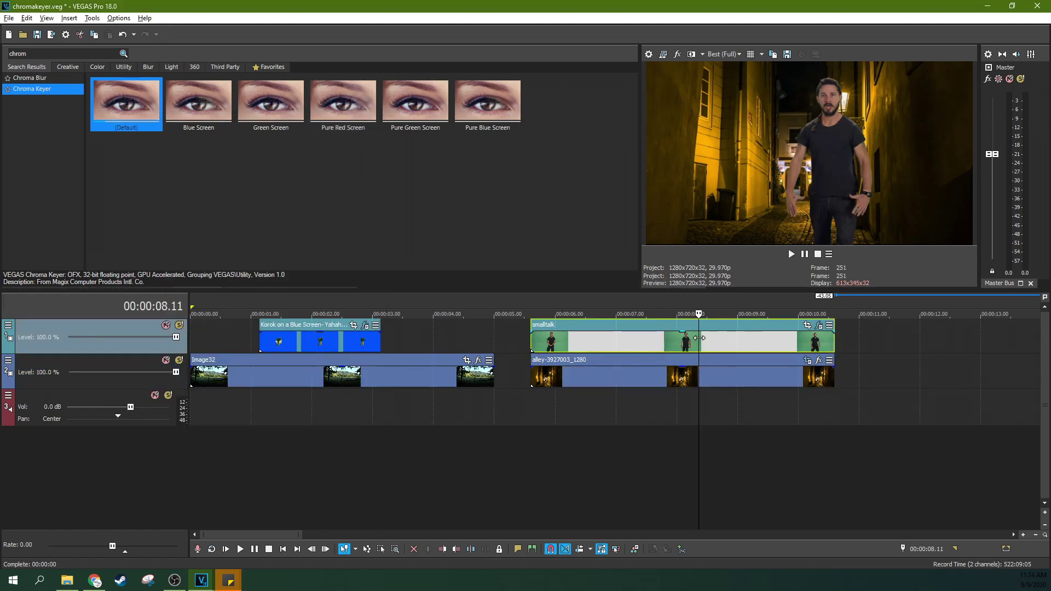
left_click(740, 347)
left_click(715, 351)
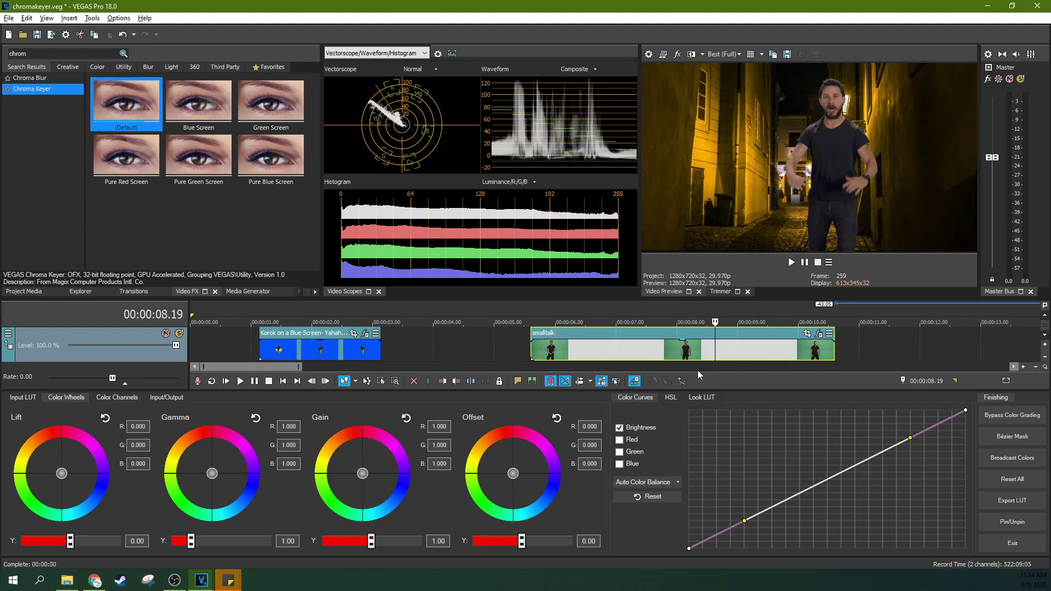
Step: Move Color Grading after Chroma Keyer in the smalltalk clip's effect chain
left_click(820, 334)
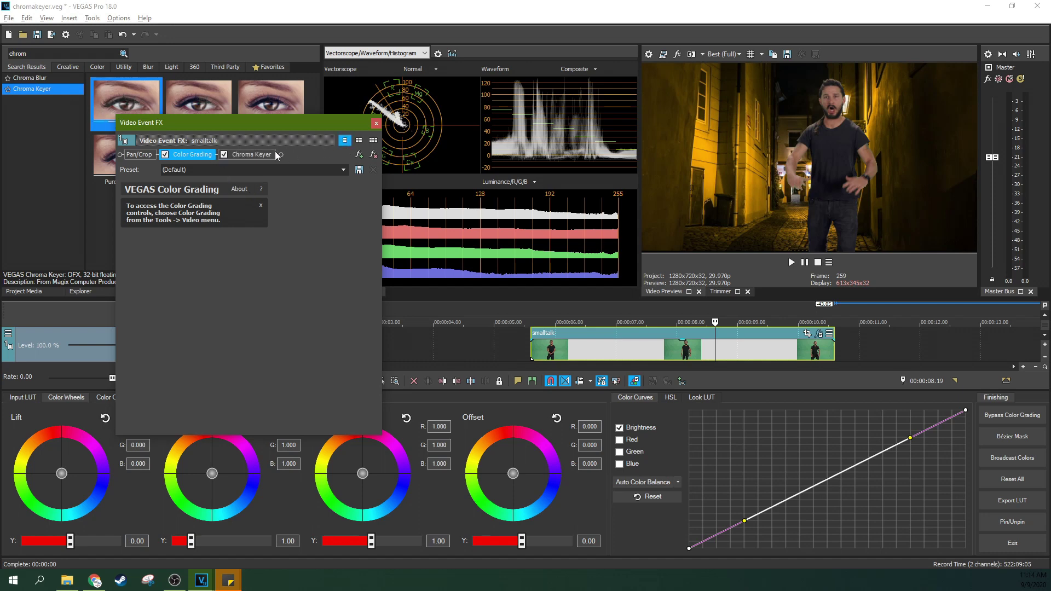
mouse_move(191, 156)
left_mouse_down()
mouse_move(295, 159)
mouse_move(162, 161)
mouse_move(183, 161)
left_mouse_up()
left_click_drag(207, 158, 268, 160)
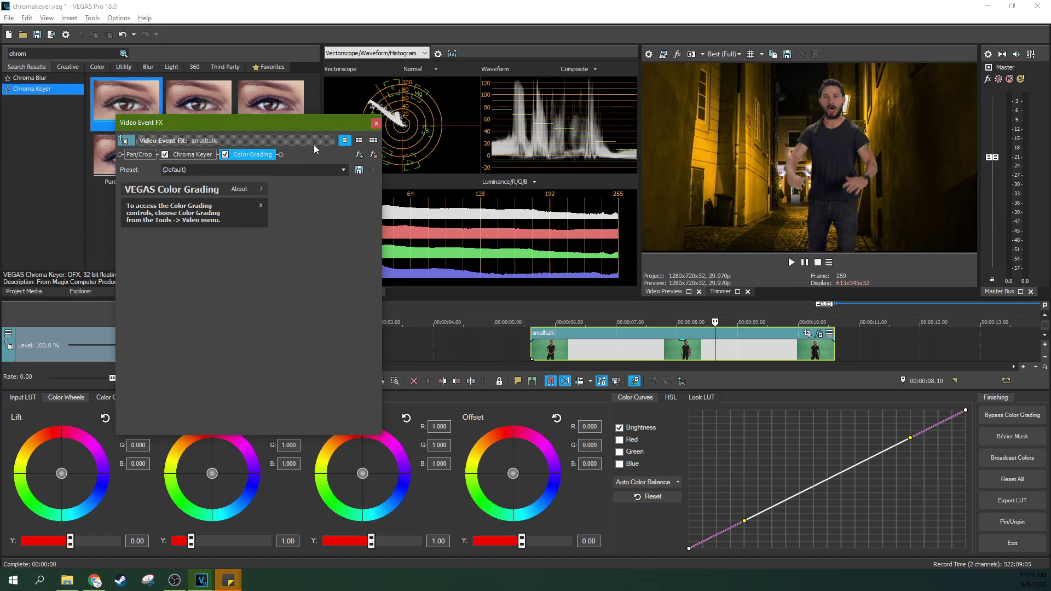
left_click(375, 124)
Step: Set the playhead to 00:00:06.26 and restore the standard editing layout
left_click(601, 353)
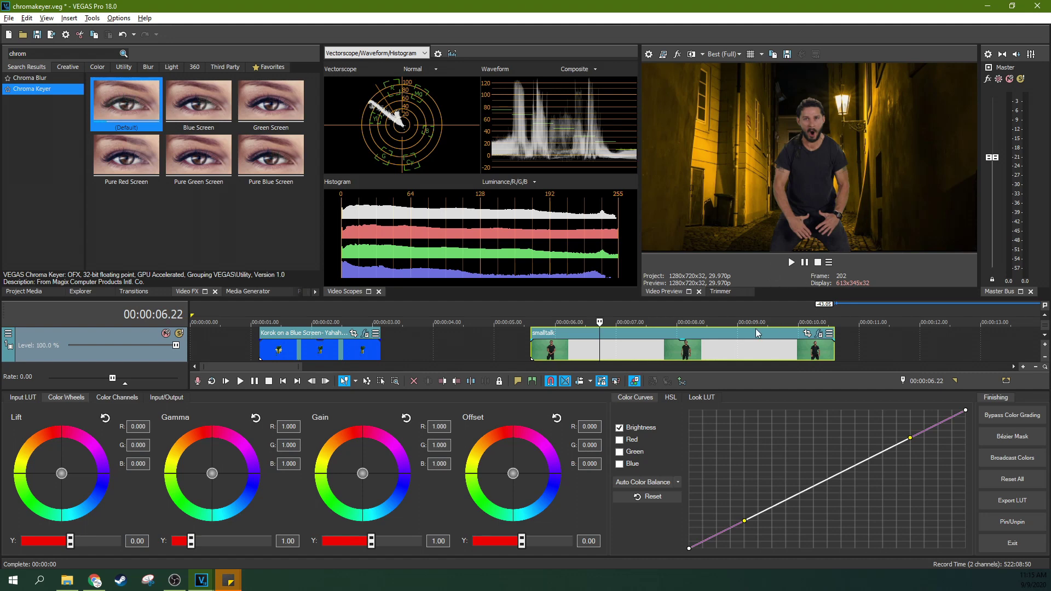
left_click(608, 360)
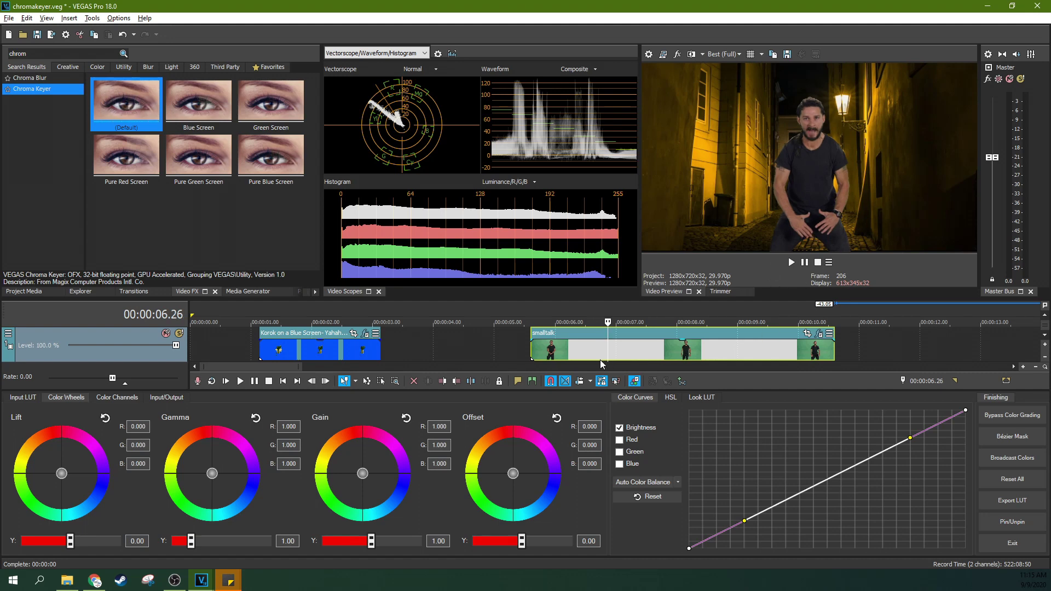
key("alt+d")
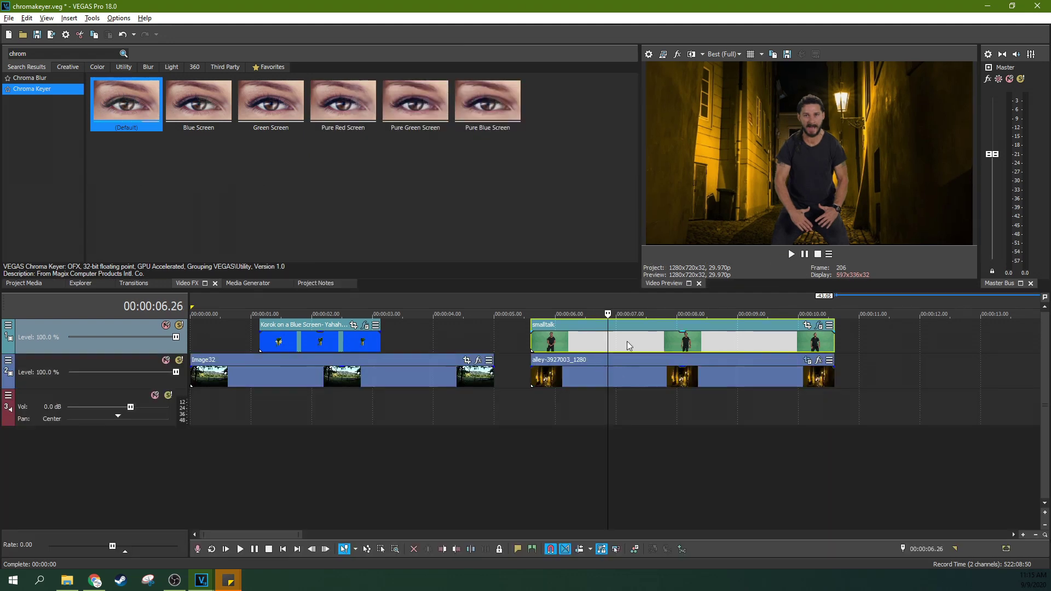
Step: Apply the Levels (Default) preset to smalltalk, placed ahead of Chroma Keyer in the chain
left_click(630, 337)
left_click(11, 53)
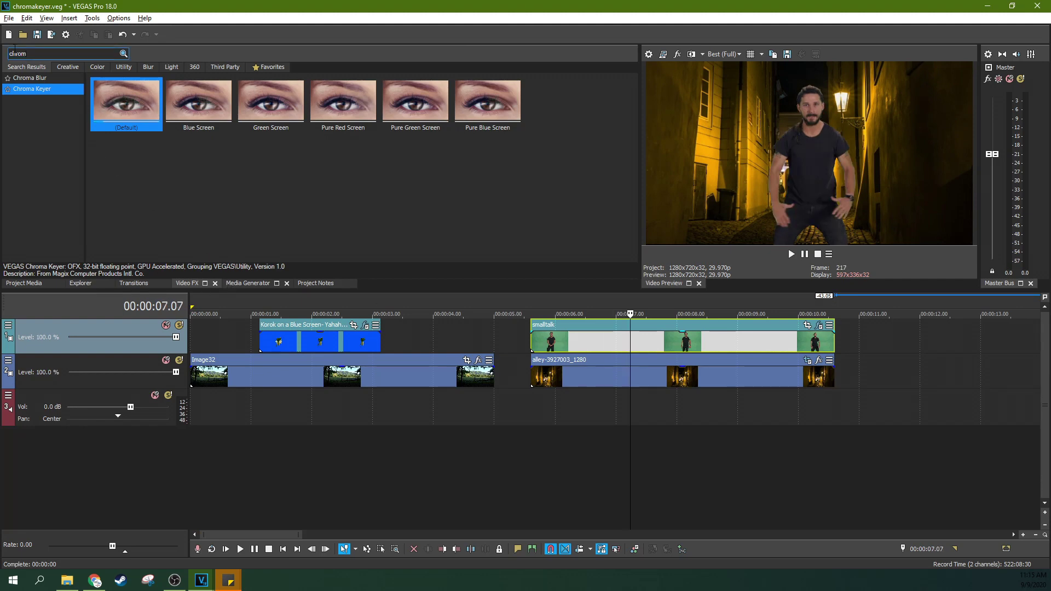
type("level")
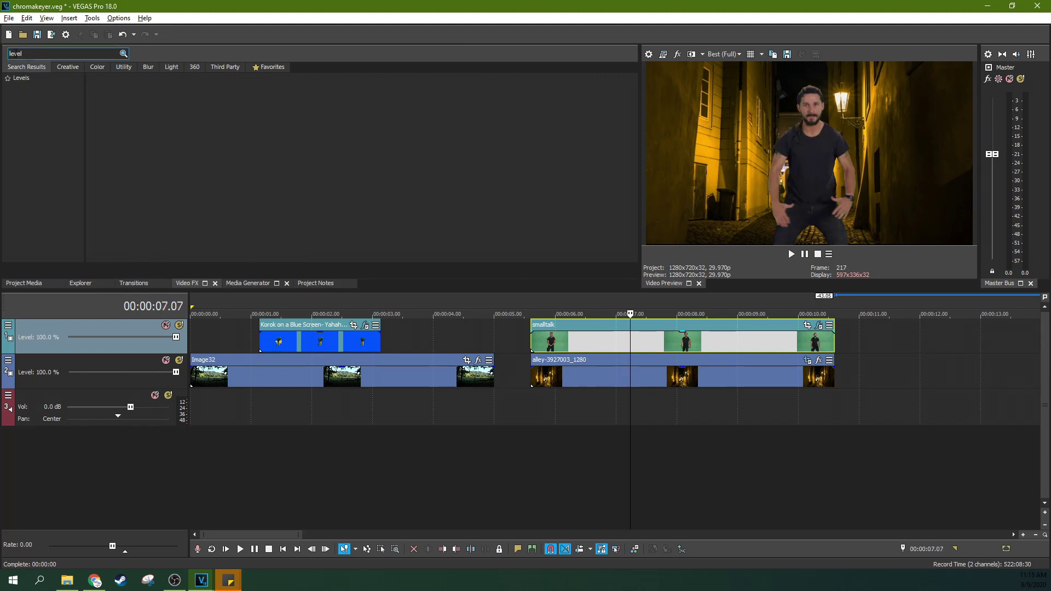
left_click(29, 80)
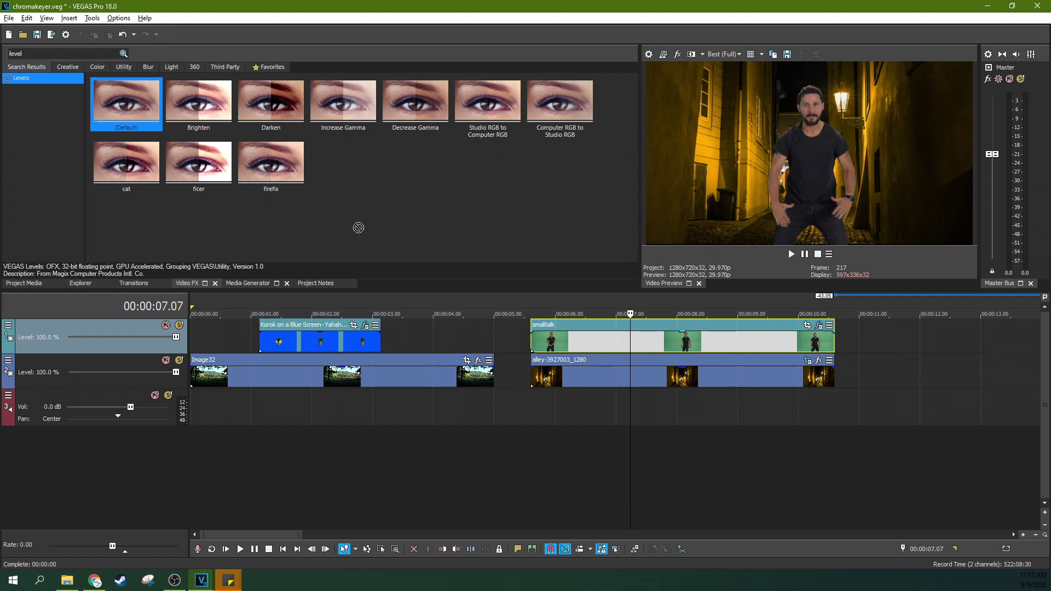
left_click_drag(359, 228, 662, 336)
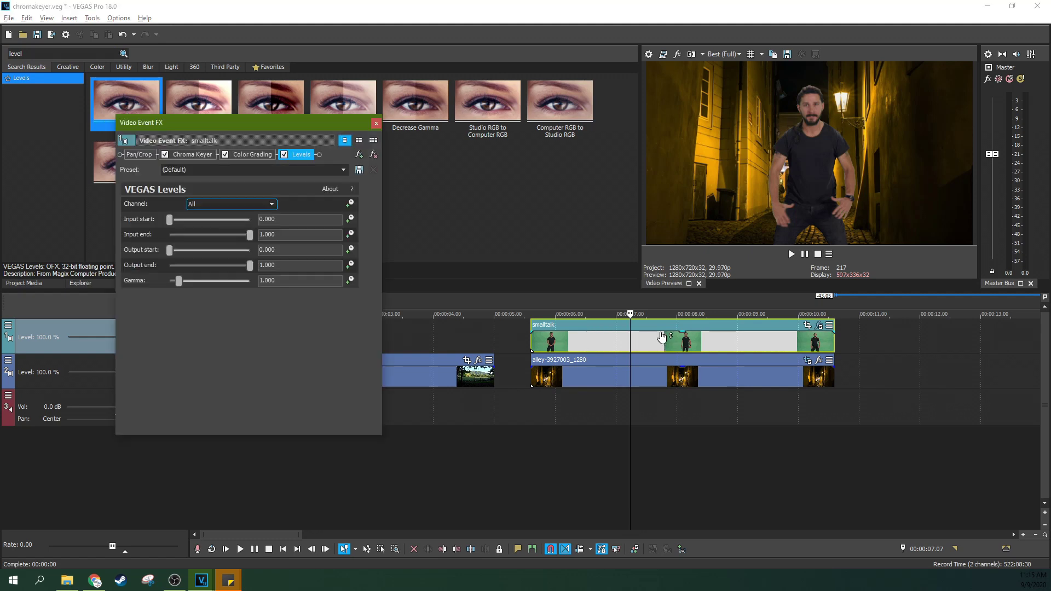
left_click_drag(301, 155, 197, 160)
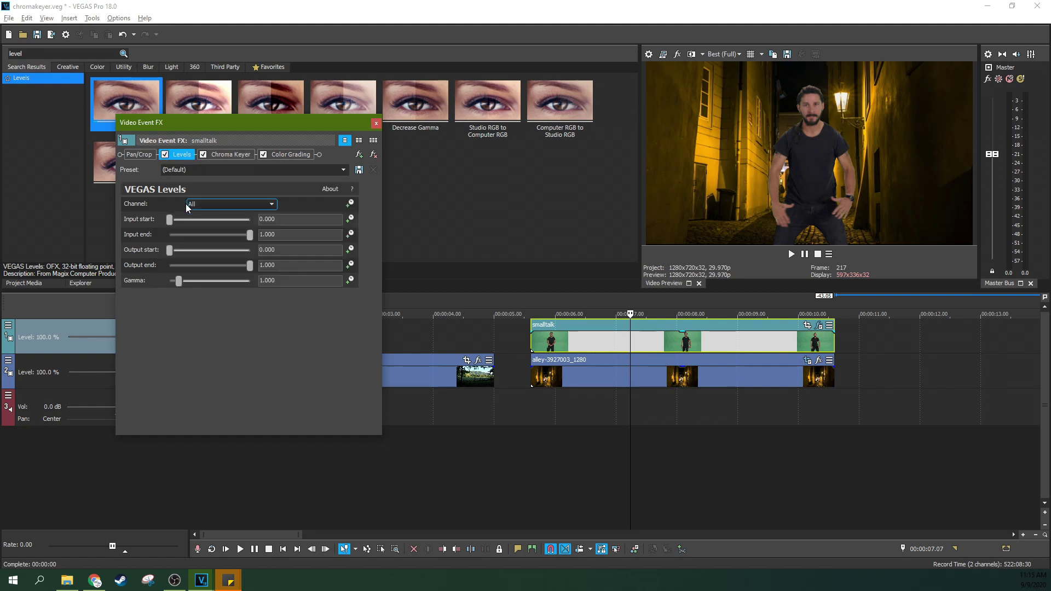
Step: Set the Levels input start to 0.020 and input end to 0.864
left_click_drag(170, 220, 173, 226)
mouse_move(251, 235)
left_mouse_down()
mouse_move(231, 235)
mouse_move(247, 236)
left_mouse_up()
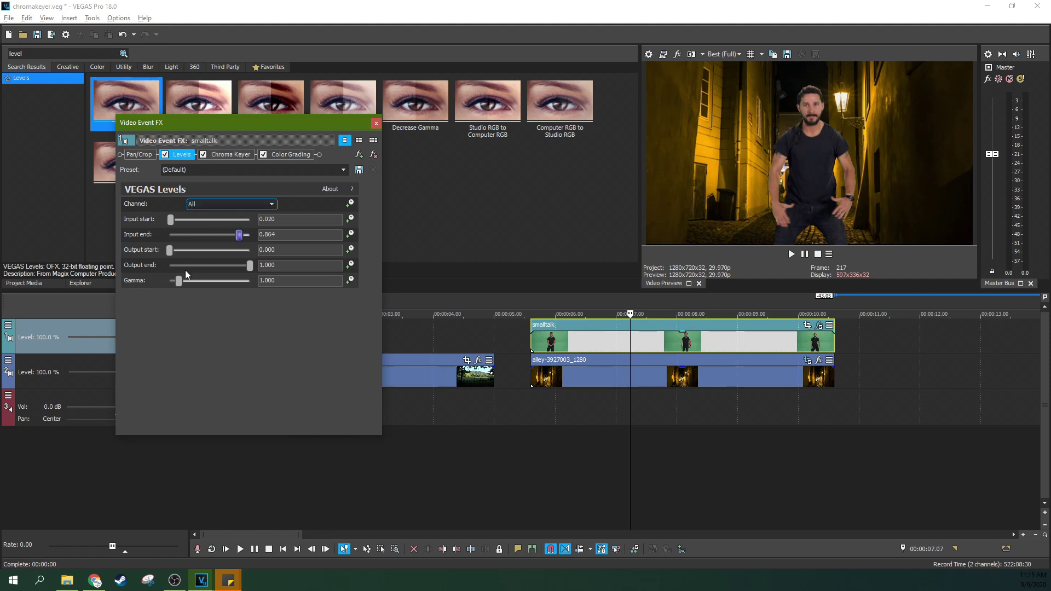
left_click(229, 156)
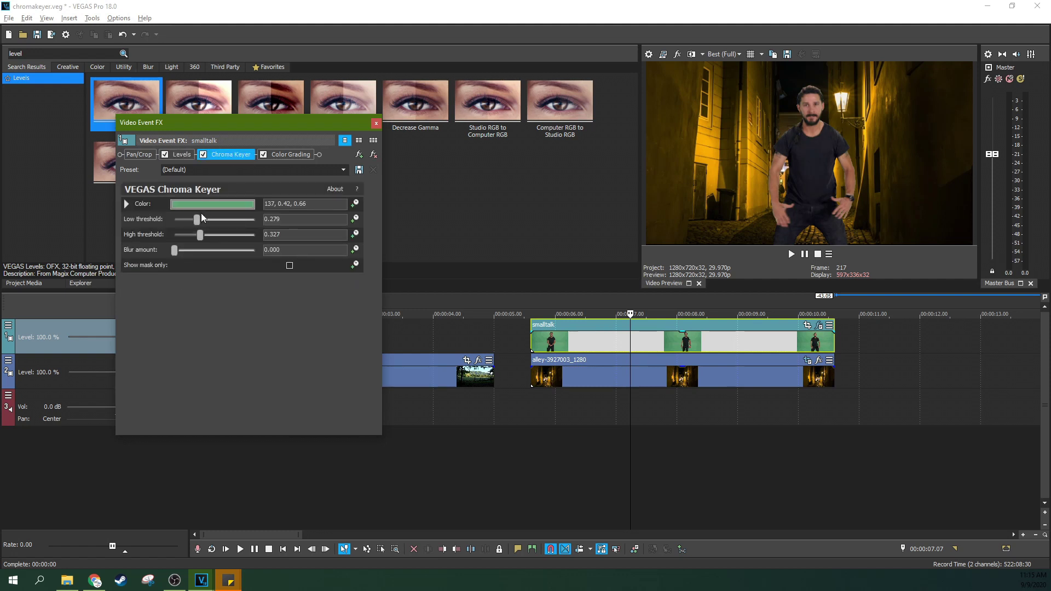
Step: Change the key colour to 137, 0.45, 0.67 with thresholds 0.293 low and 0.408 high
left_click(205, 205)
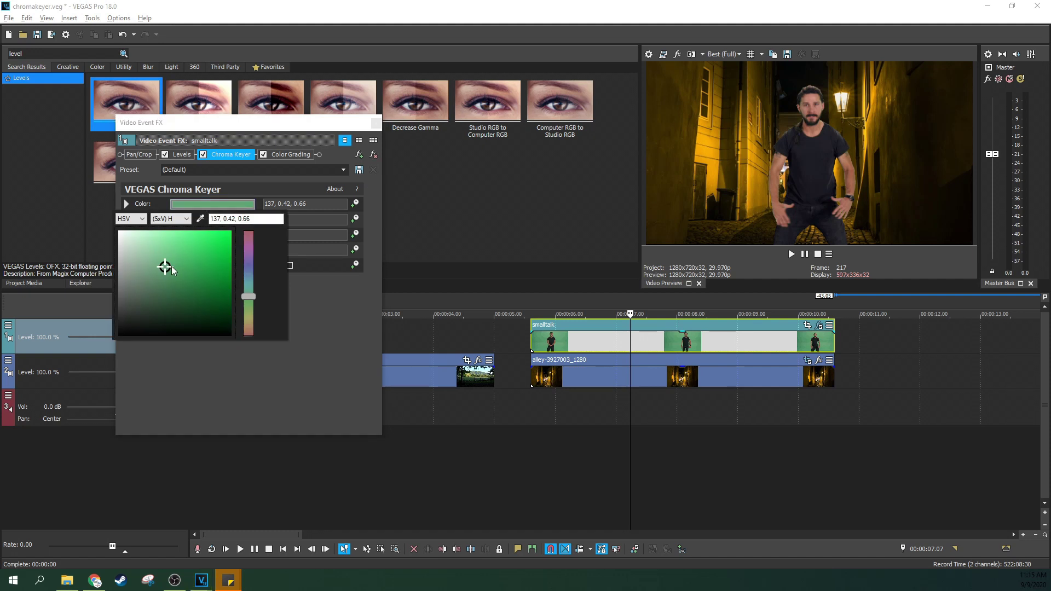
mouse_move(164, 269)
left_mouse_down()
mouse_move(163, 259)
mouse_move(165, 274)
mouse_move(169, 266)
left_mouse_up()
left_click(329, 301)
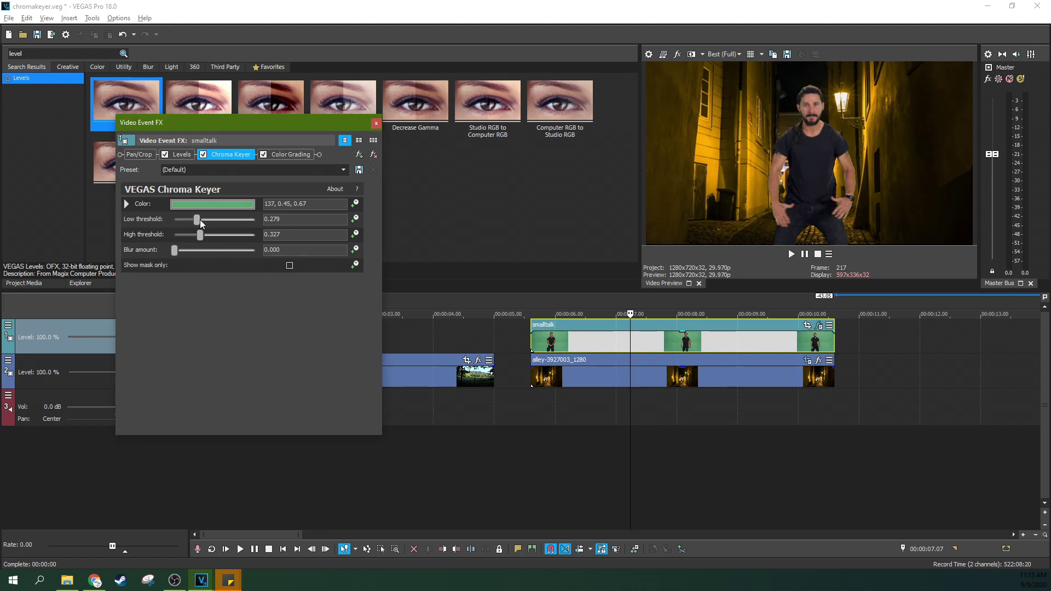
left_click_drag(199, 225, 198, 225)
mouse_move(204, 235)
left_mouse_down()
mouse_move(185, 237)
mouse_move(210, 236)
left_mouse_up()
Step: Play back the composite, then move the playhead back to 00:00:07.09
left_click(520, 335)
key("space")
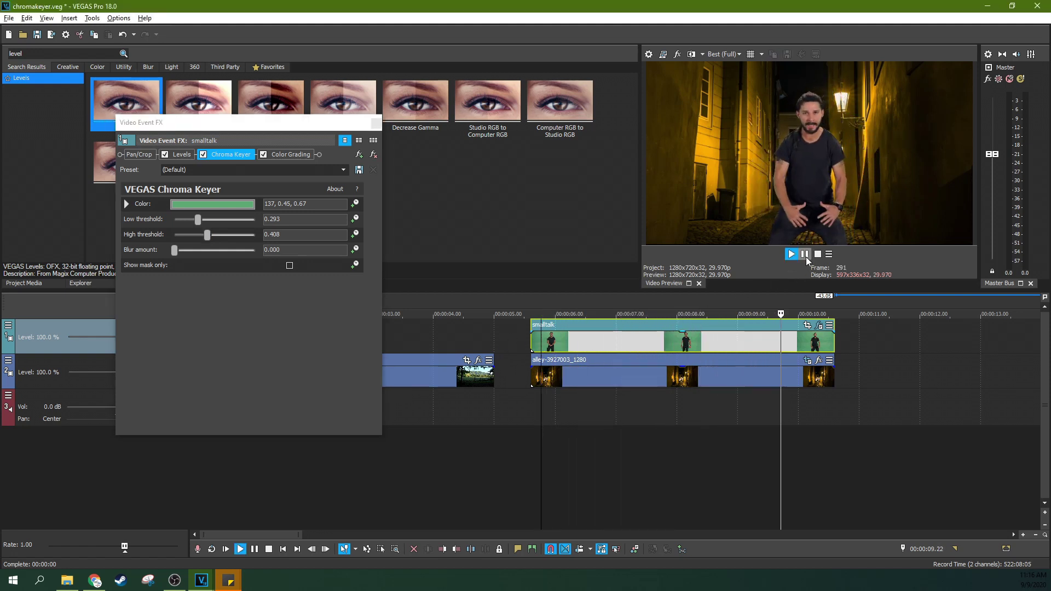
key("Return")
left_click(724, 328)
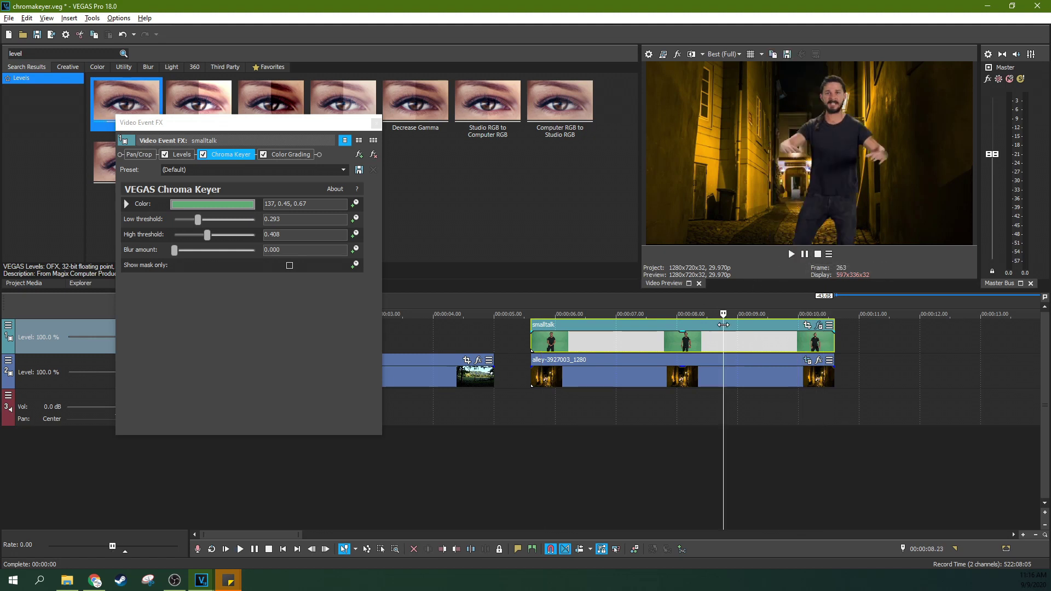
key("j")
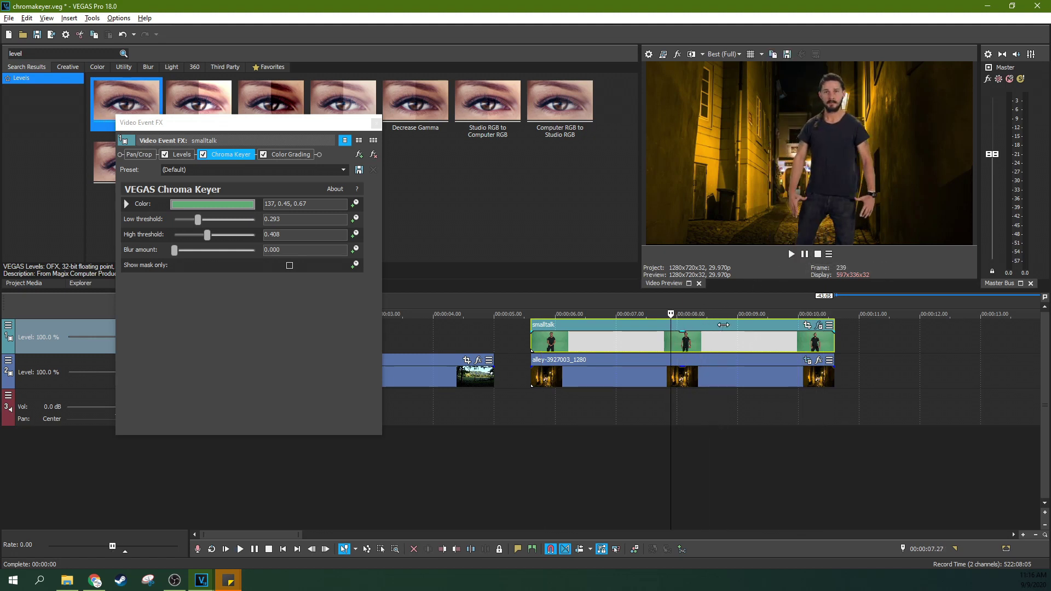
key("k")
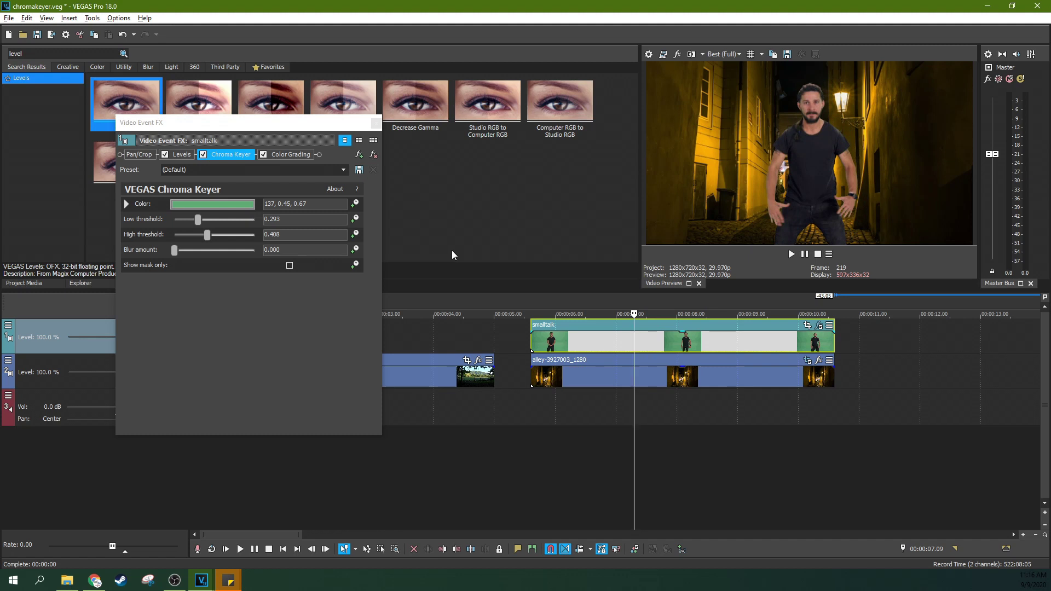
Step: Lower the high threshold to 0.361 while viewing the mask only
left_click(290, 265)
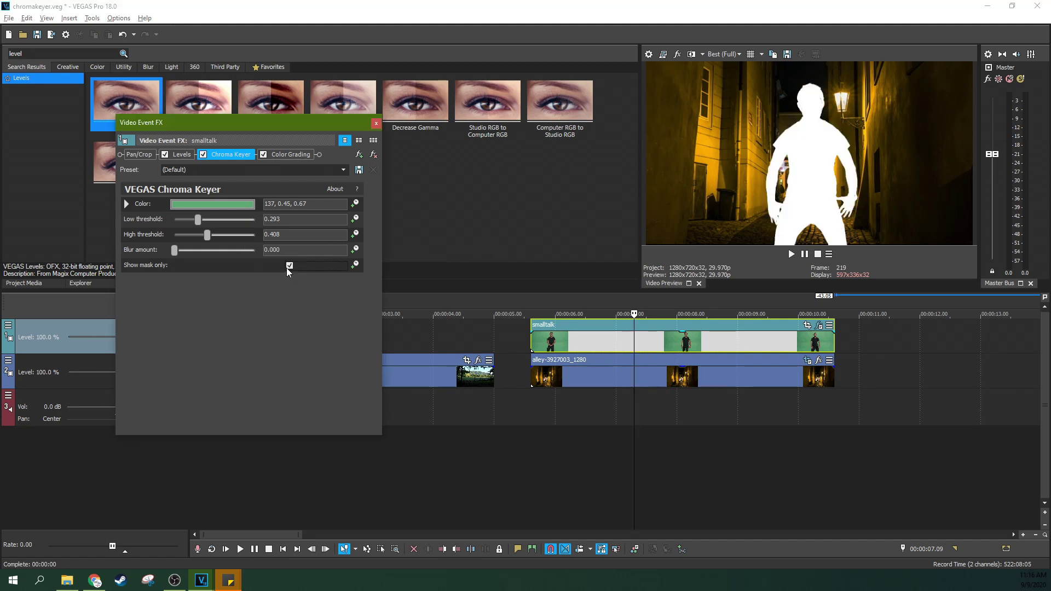
left_click_drag(206, 235, 204, 237)
left_click(292, 266)
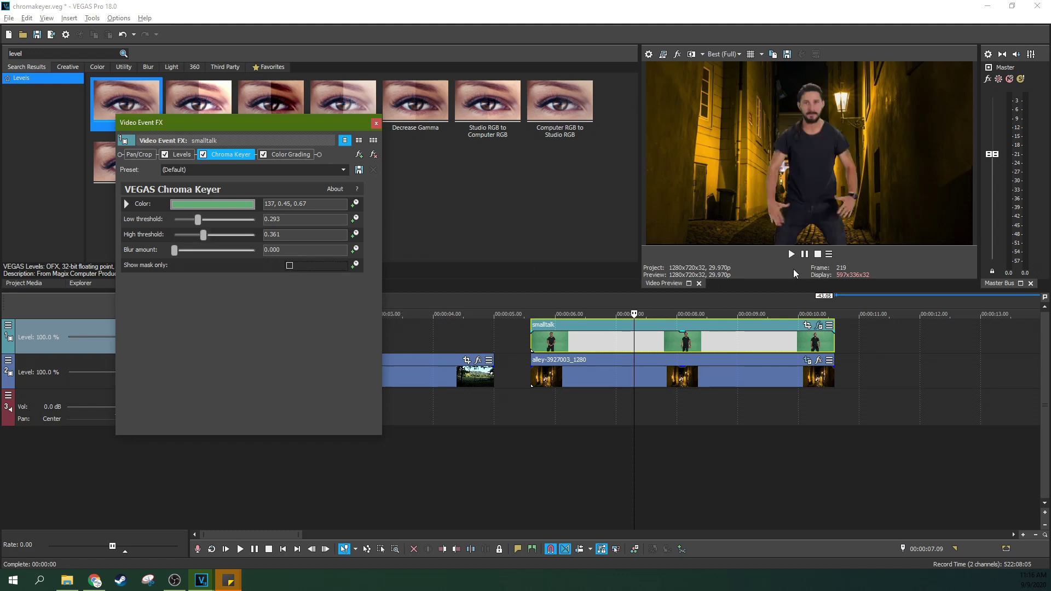
Step: Play the composite, stop, and step back a couple of frames to inspect the key
left_click(791, 254)
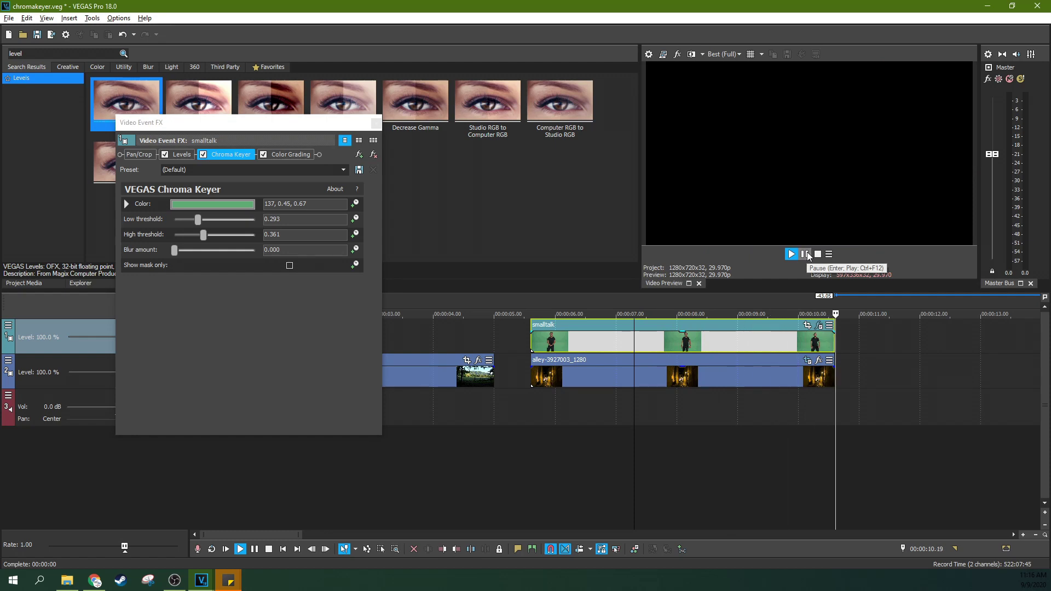
left_click(818, 254)
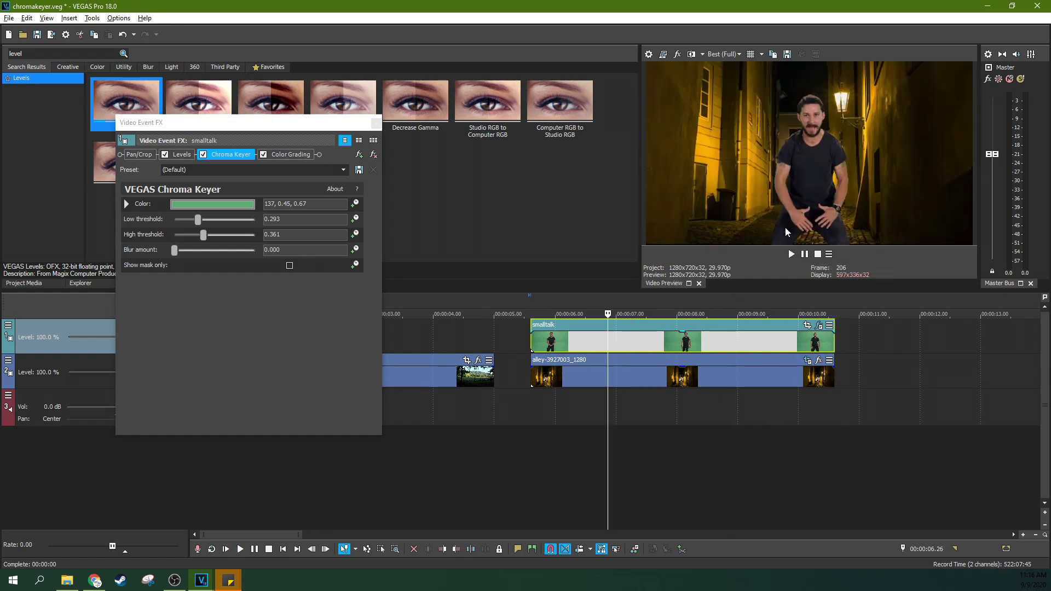
key("Left")
key("Left")
key("Left")
key("Left")
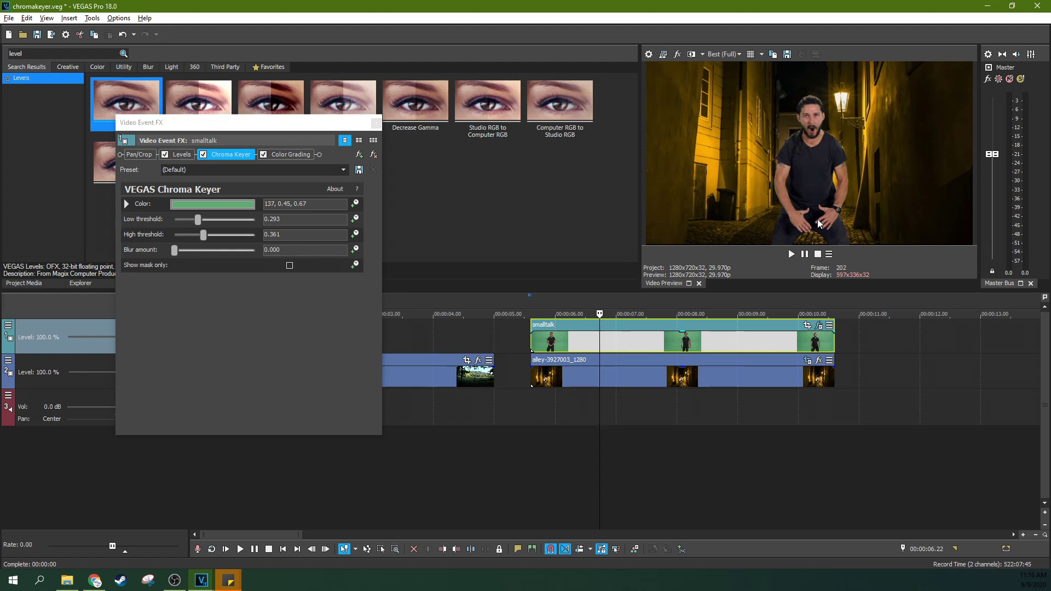
key("Left")
key("Left")
key("Left")
key("Left")
key("Left")
key("Left")
key("Left")
key("Left")
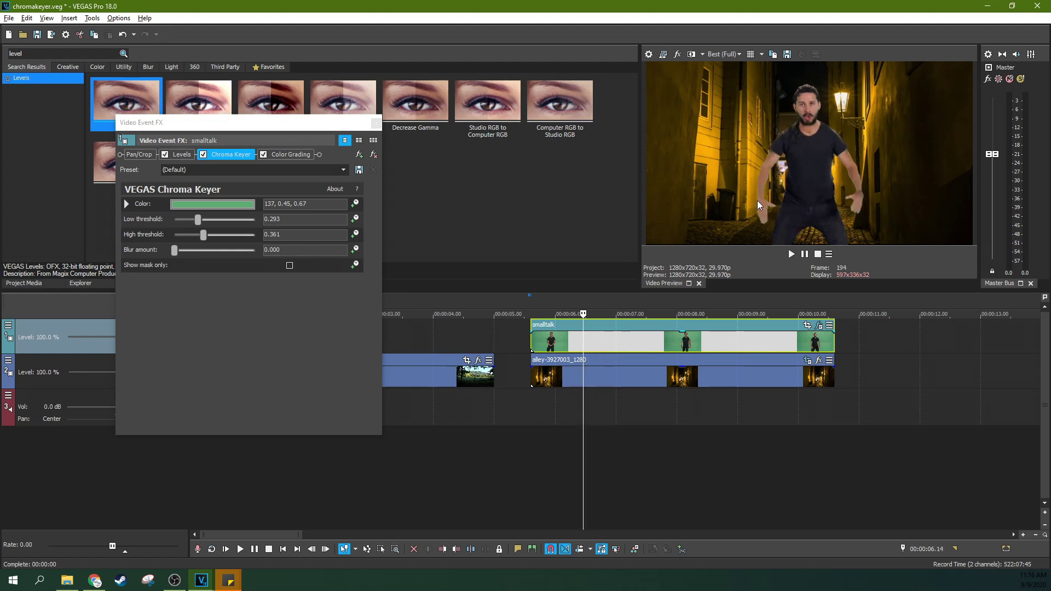
Step: Step back and forth through frames to inspect the key, then show the Color Grading settings
key("Left")
key("Left")
key("Left")
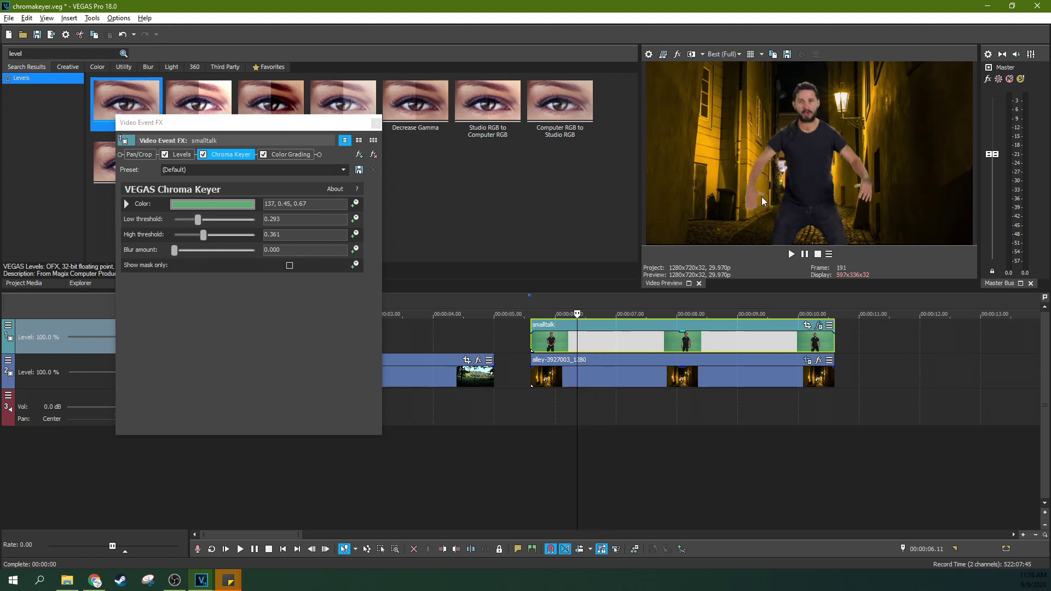
key("Right")
key("Right")
key("Right")
key("Right")
key("Right")
key("Right")
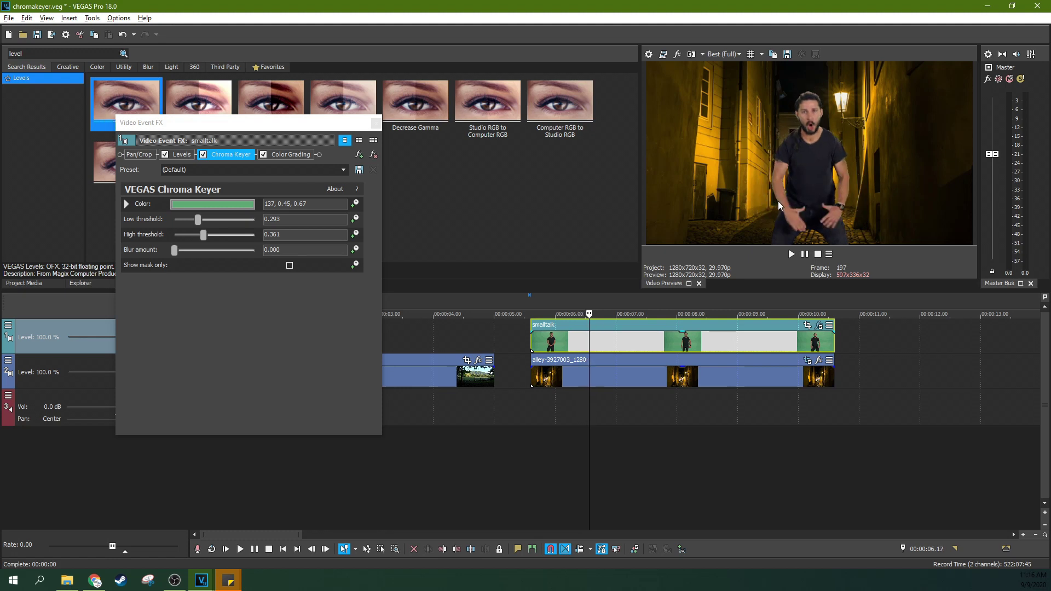
key("Left")
key("Left")
key("Left")
key("Left")
key("Left")
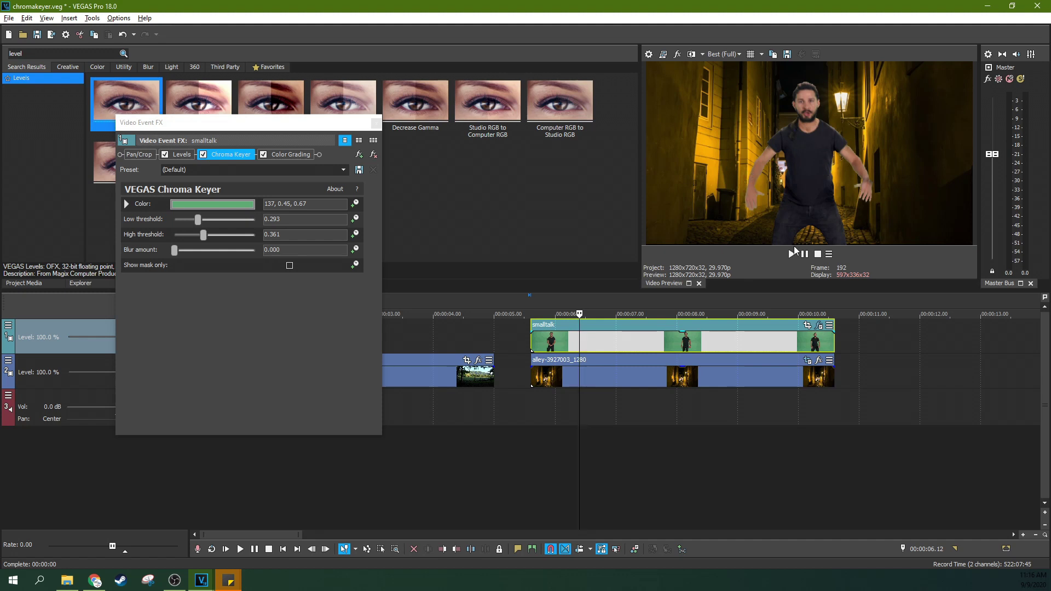
key("Left")
key("Left")
key("Left")
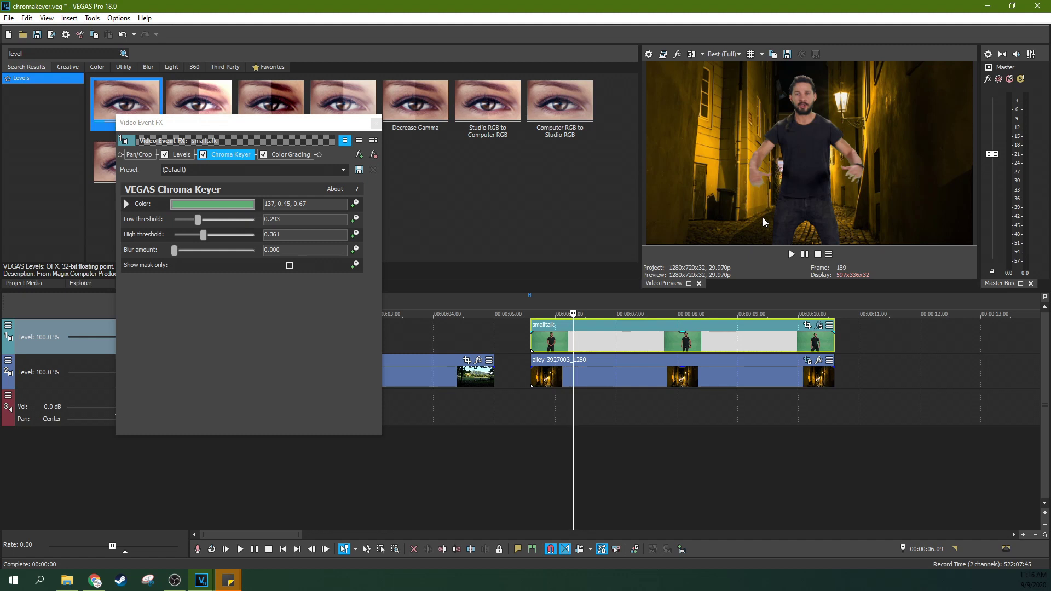
key("space")
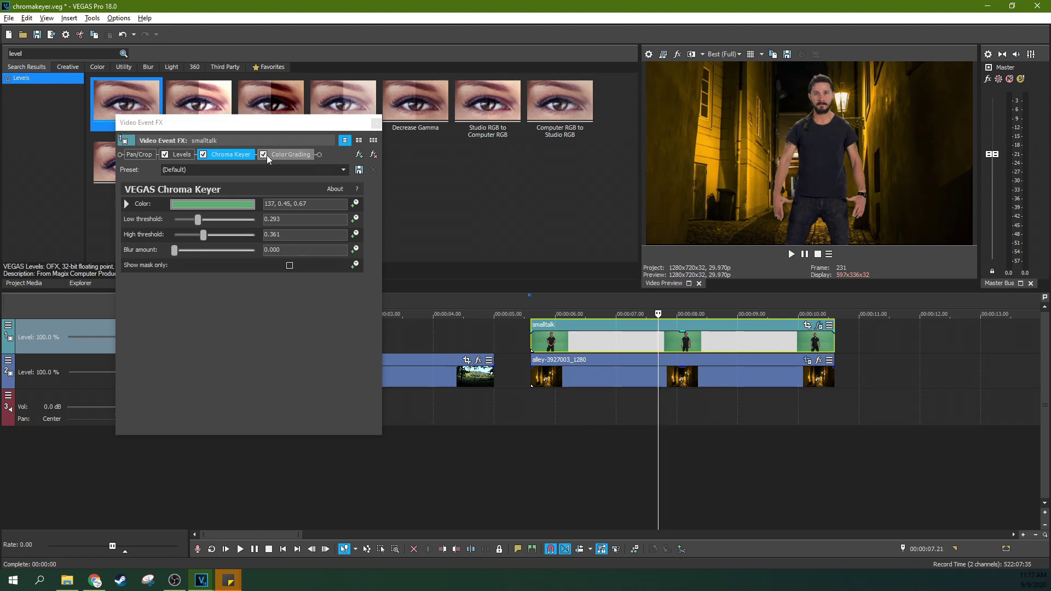
left_click(284, 158)
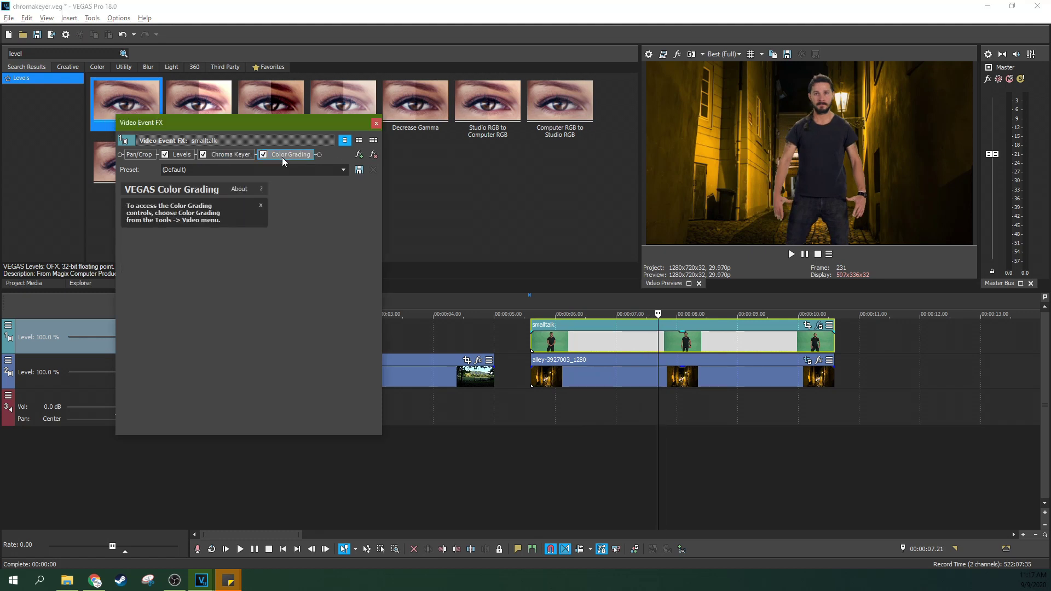
Step: Close the smalltalk effect windows and move the playhead to 00:00:06.17
left_click(376, 123)
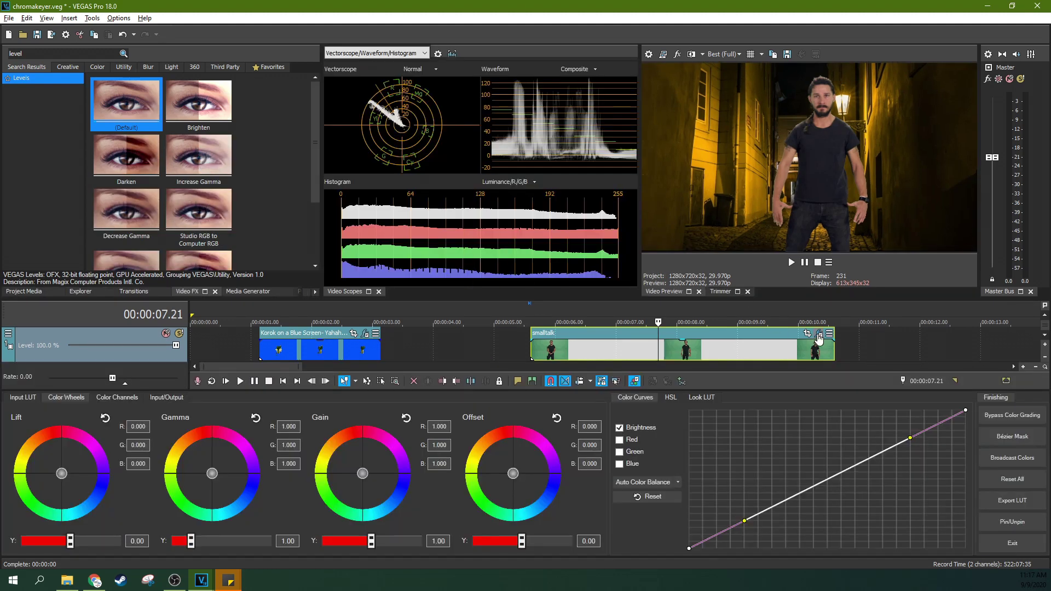
left_click(819, 333)
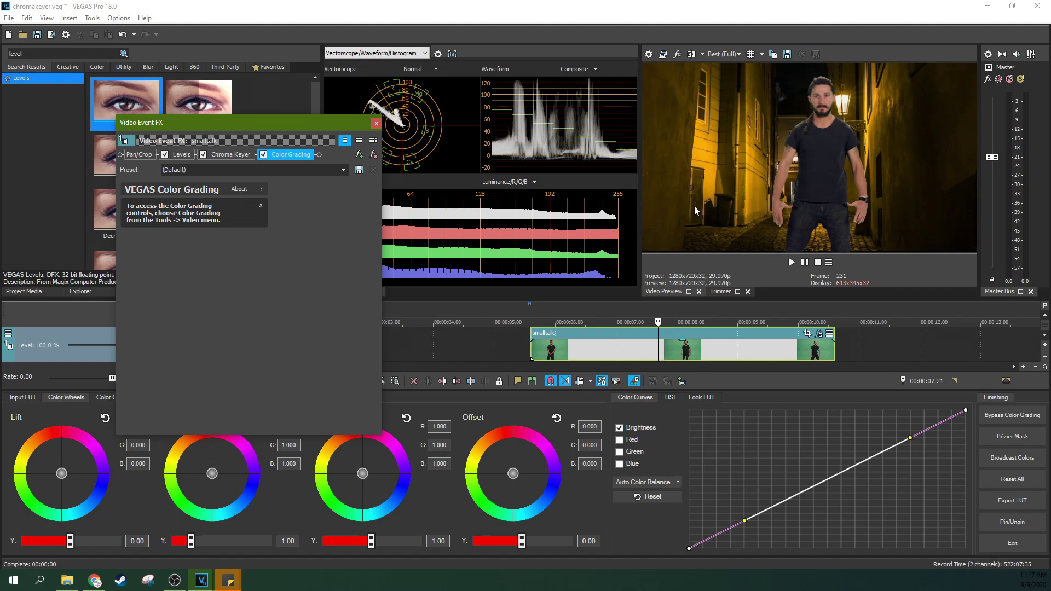
left_click(376, 122)
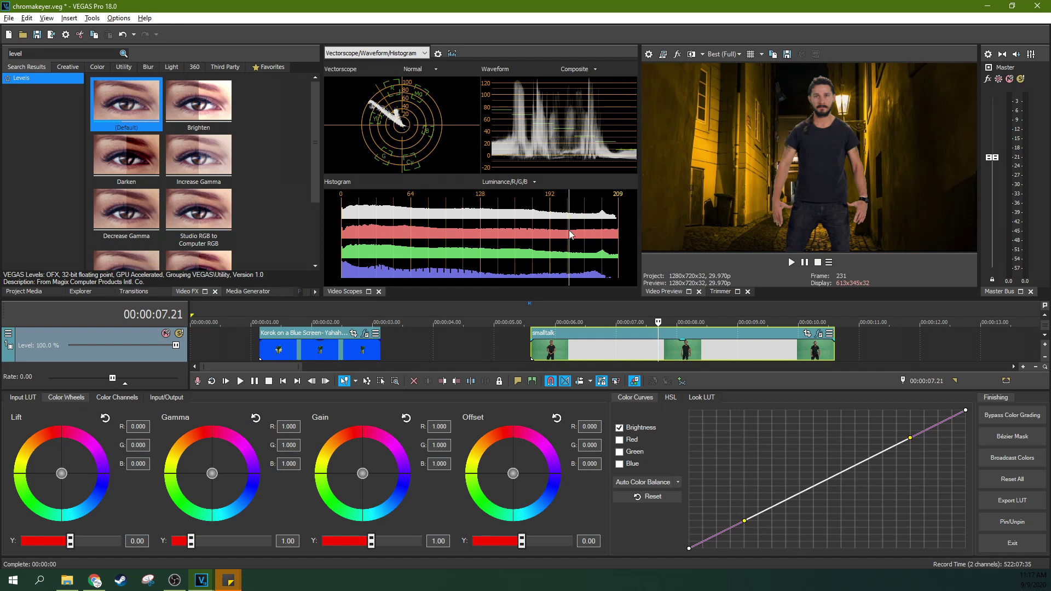
left_click(689, 345)
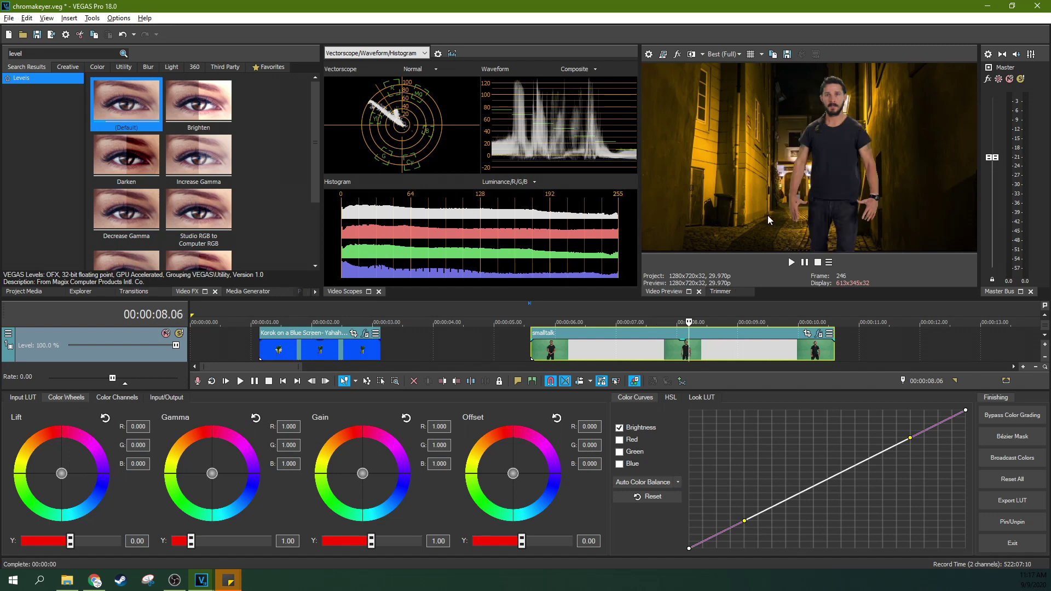
left_click_drag(661, 327, 591, 323)
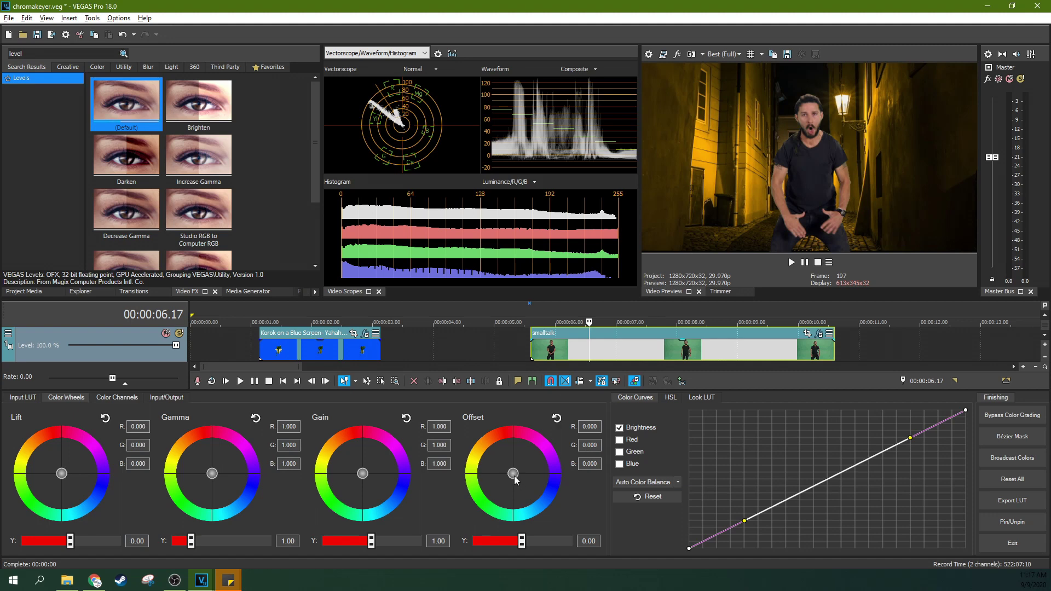
Step: Shift the man's Offset wheel slightly toward warm yellow (about 0.034, 0.016, -0.066)
left_click_drag(516, 480, 513, 480)
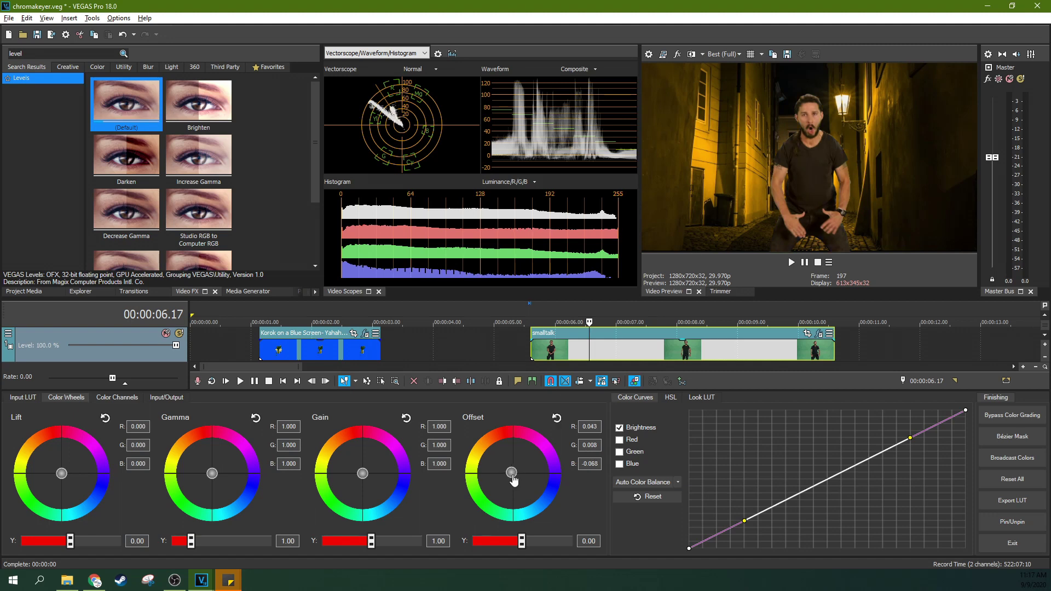
double_click(513, 477)
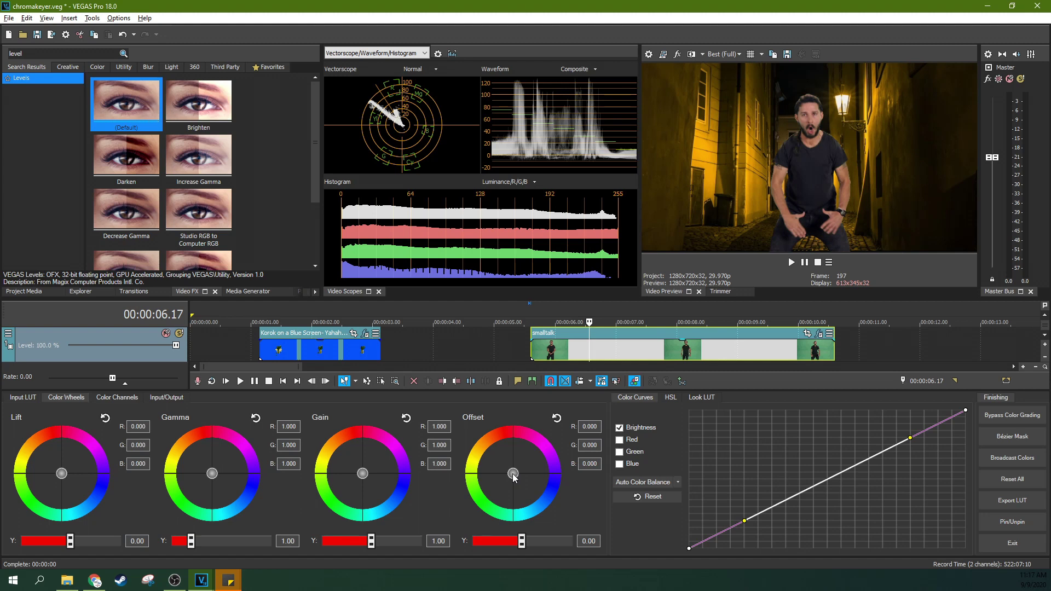
left_click_drag(515, 478, 561, 467)
double_click(561, 466)
left_click_drag(512, 478, 498, 467)
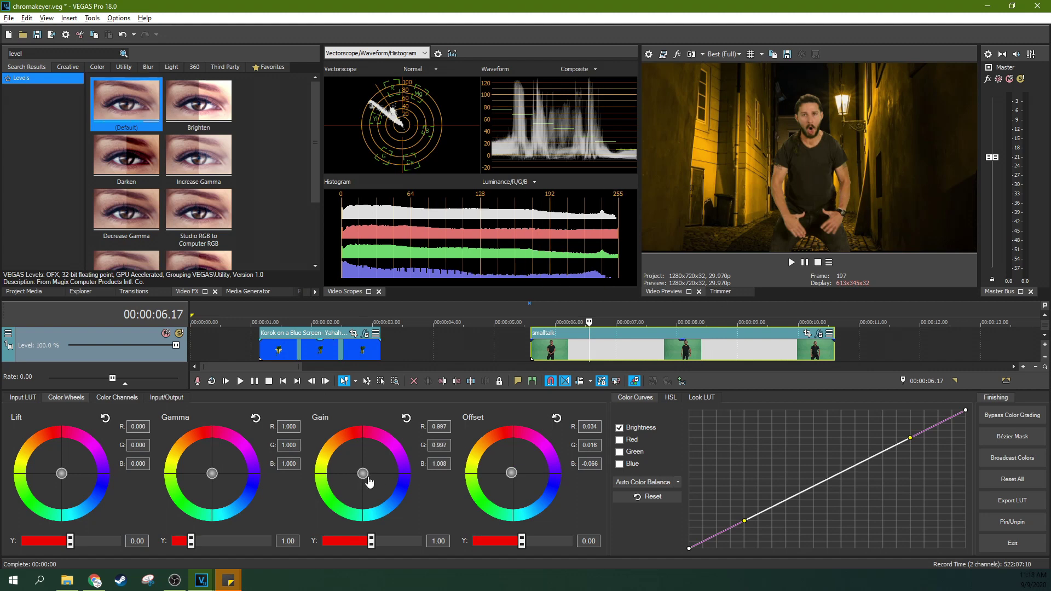
Step: Adjust the Gain wheel to R 1.057, G 1.000, B 0.923 to warm the man further
left_click_drag(370, 482, 356, 481)
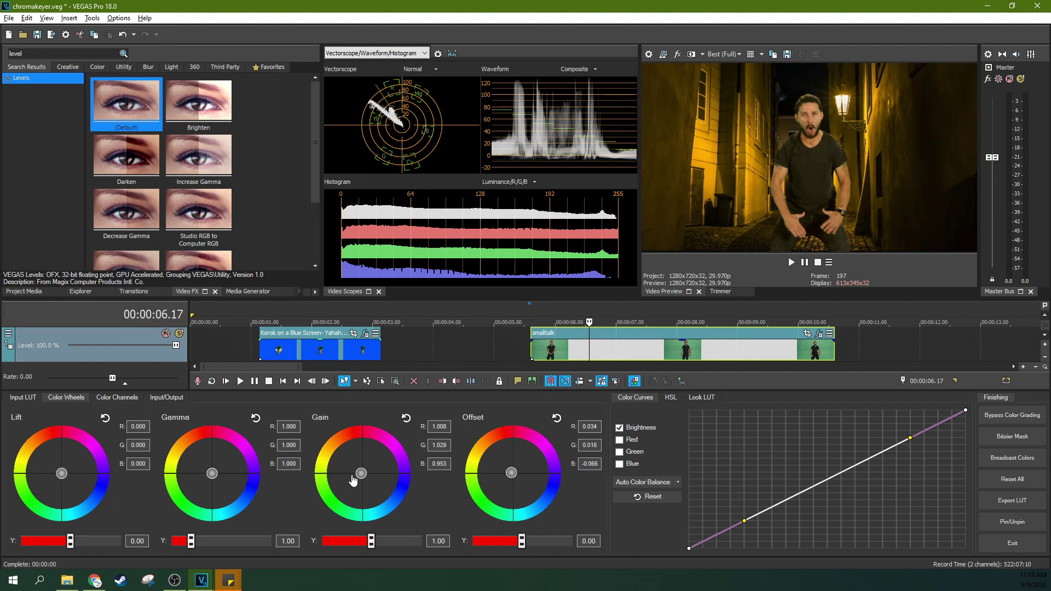
left_click_drag(353, 481, 351, 485)
left_click_drag(354, 479, 350, 467)
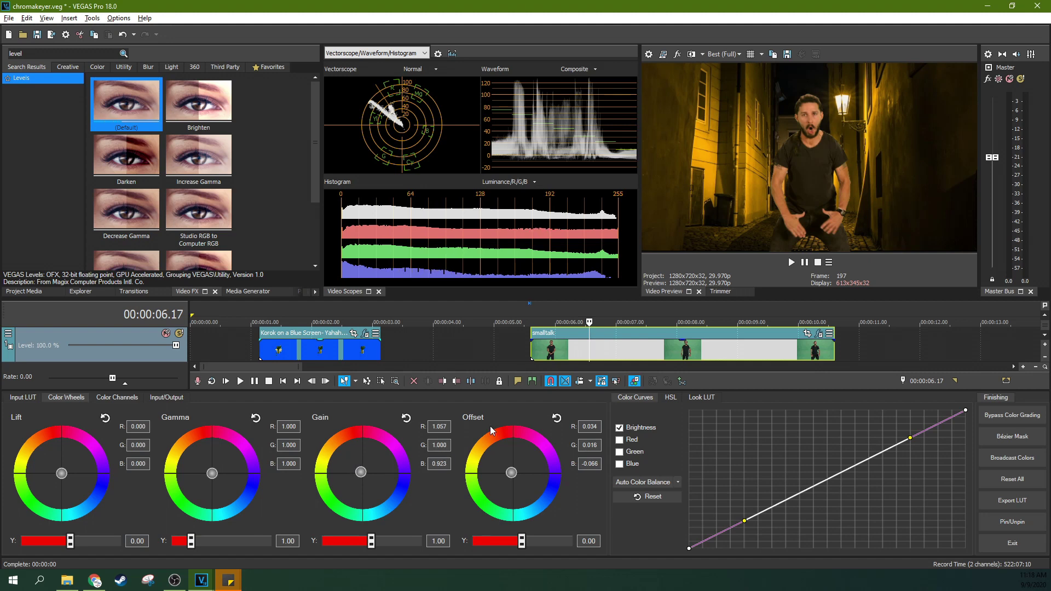
left_click(820, 335)
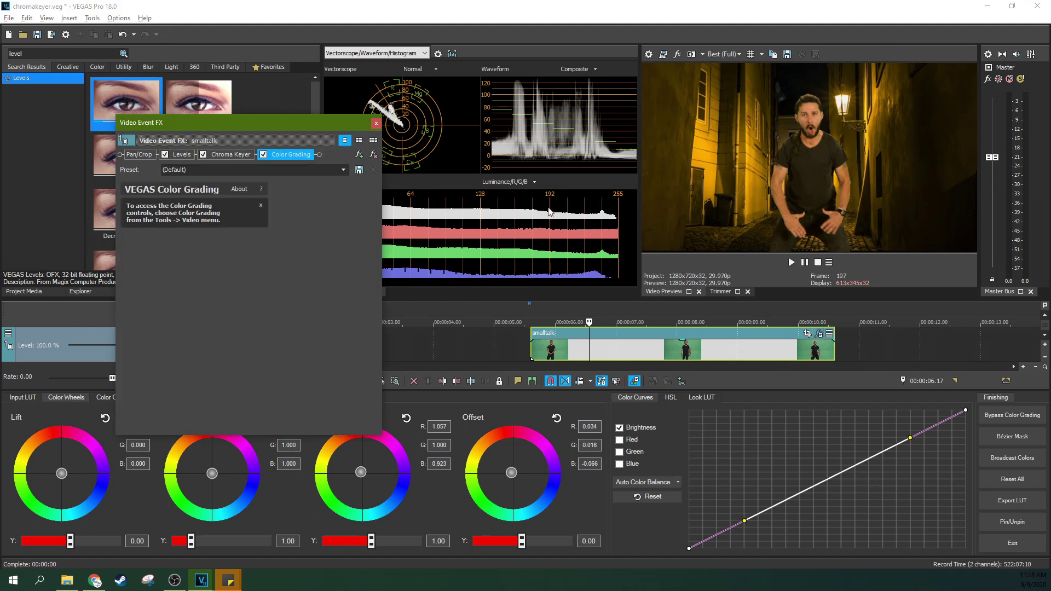
left_click(264, 155)
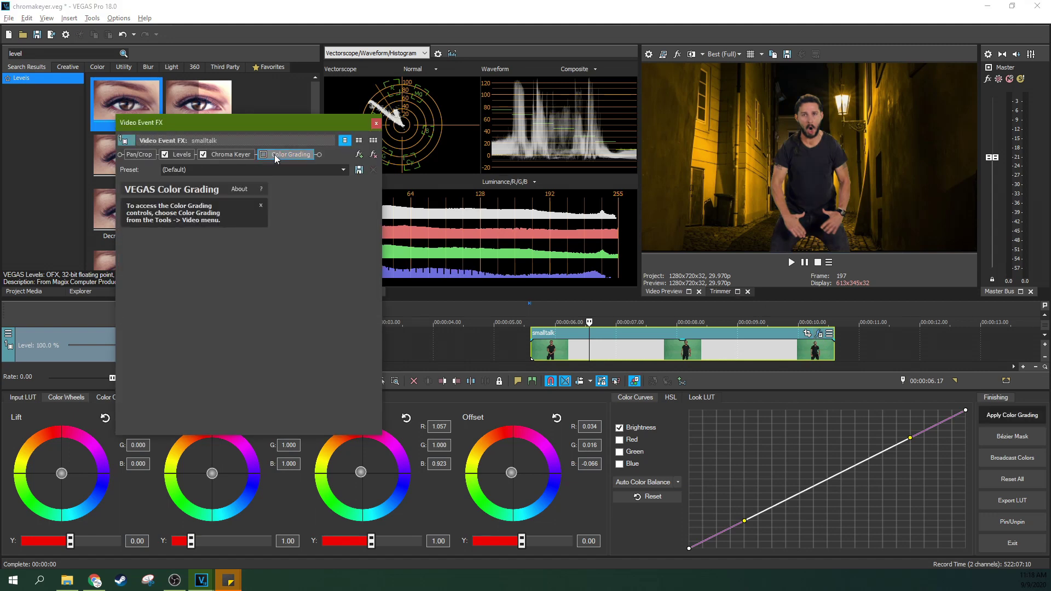
left_click(264, 155)
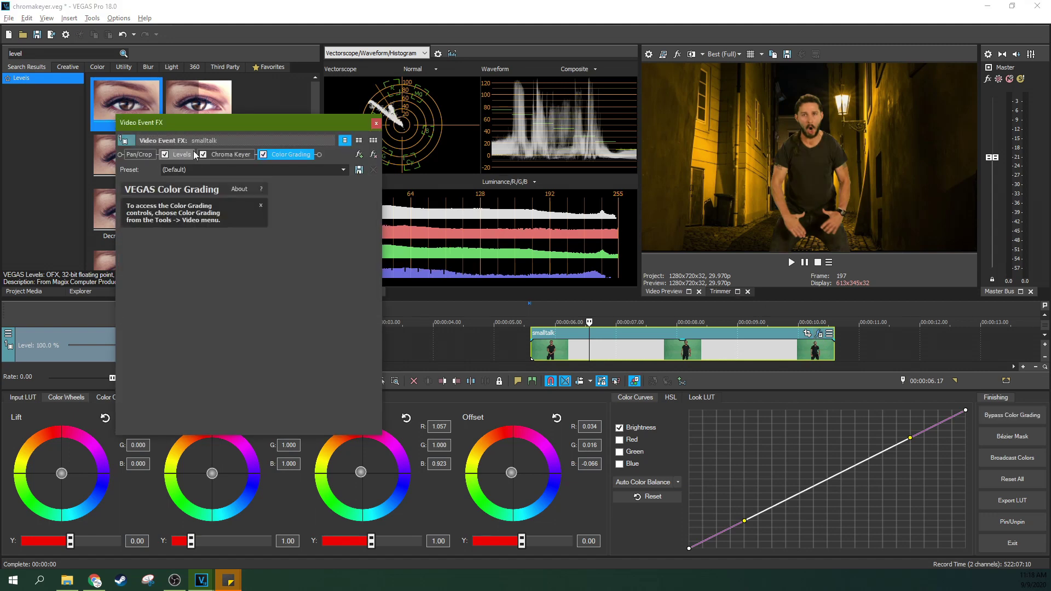
left_click(375, 124)
left_click(820, 336)
left_click(263, 155)
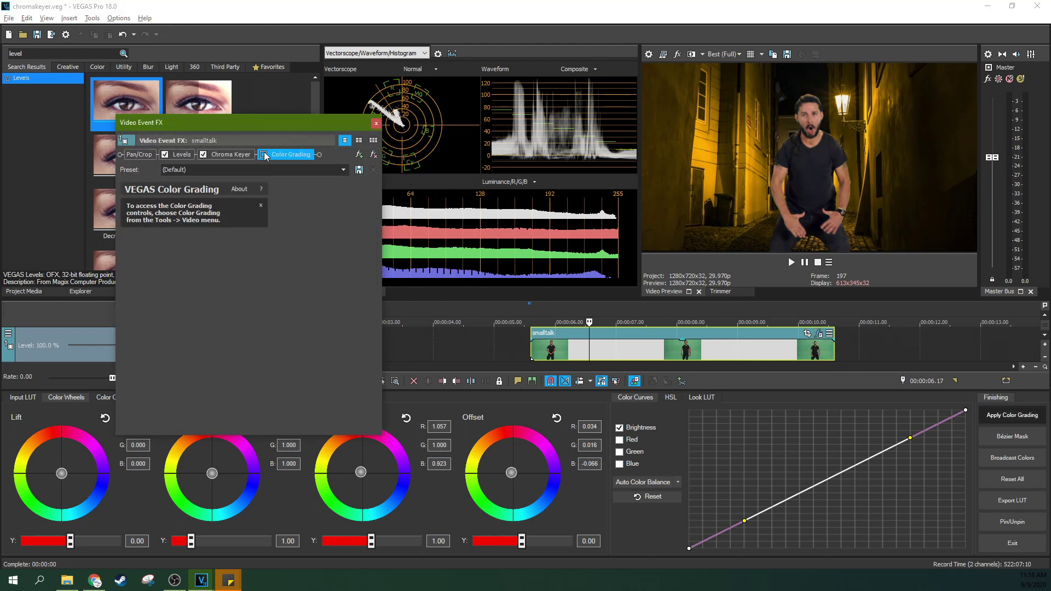
left_click(263, 155)
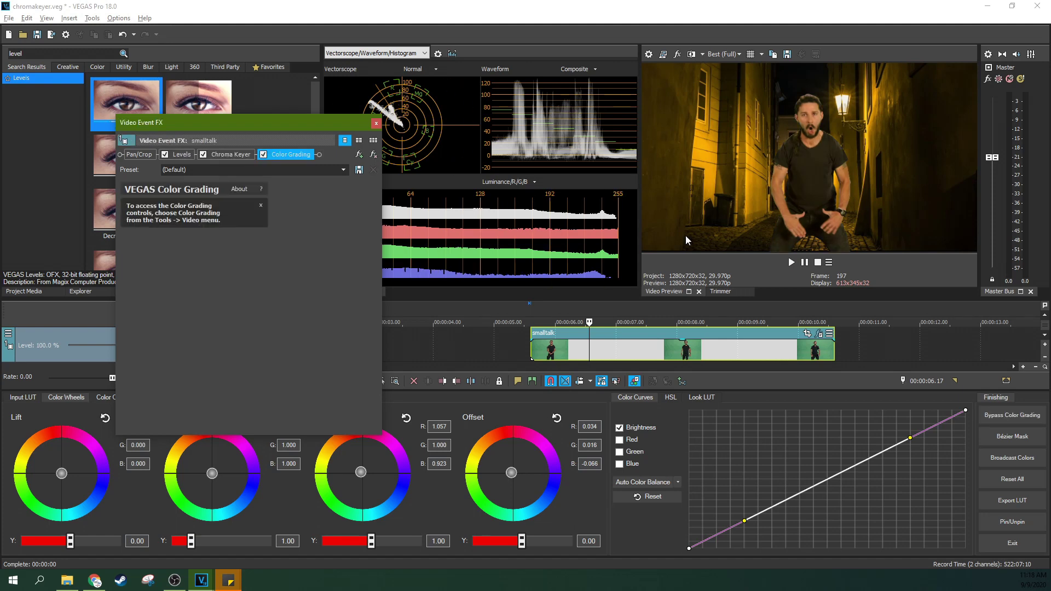
left_click(374, 125)
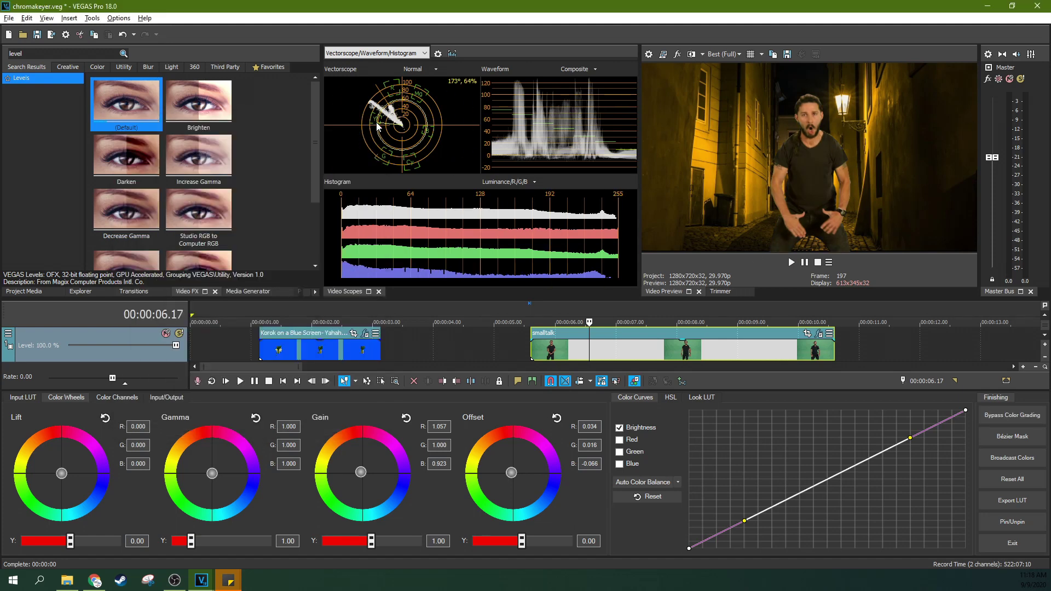
Step: At the first Pan/Crop keyframe, enlarge the frame to 1633x918.6 and centre it at 815.3, 260.7
left_click(807, 334)
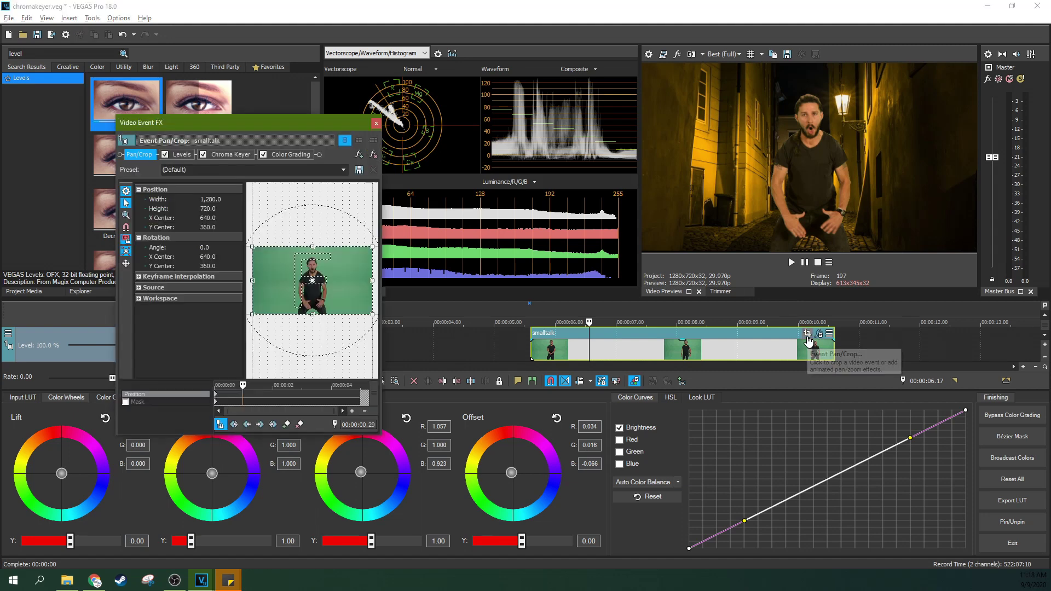
left_click(218, 400)
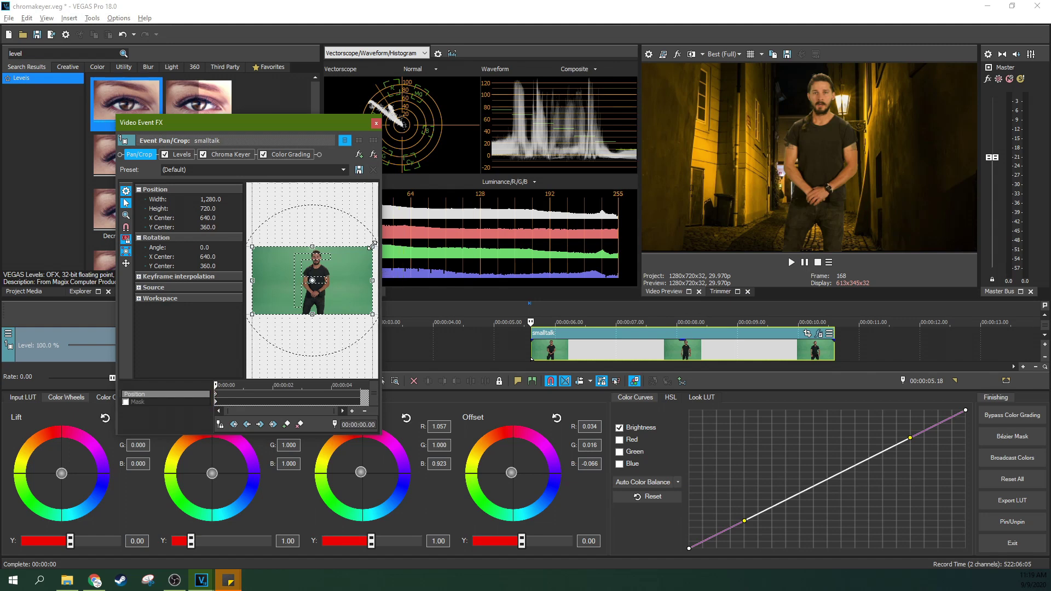
left_click_drag(373, 246, 393, 236)
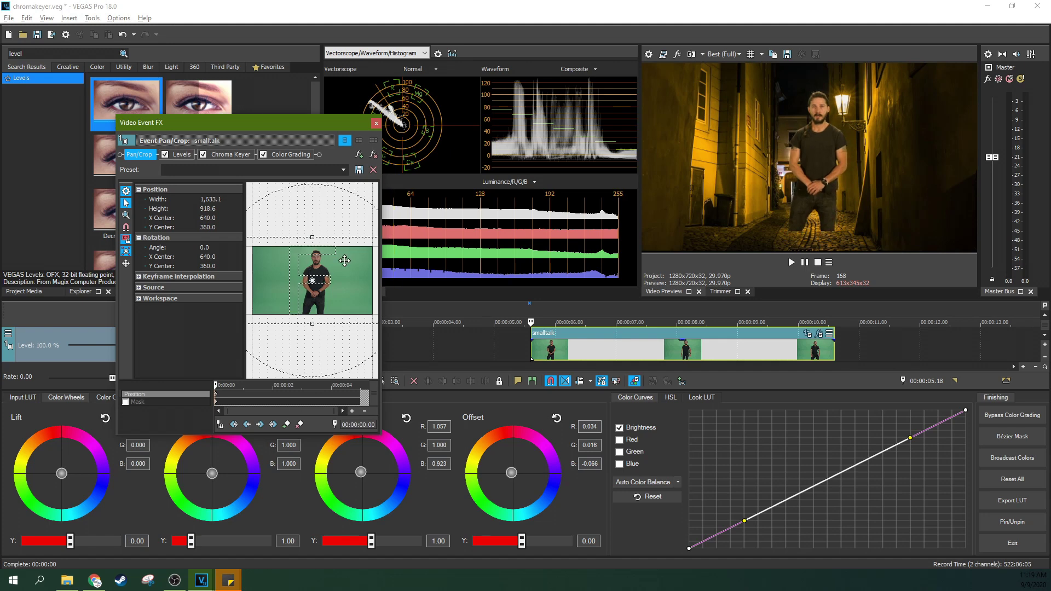
left_click_drag(345, 261, 345, 261)
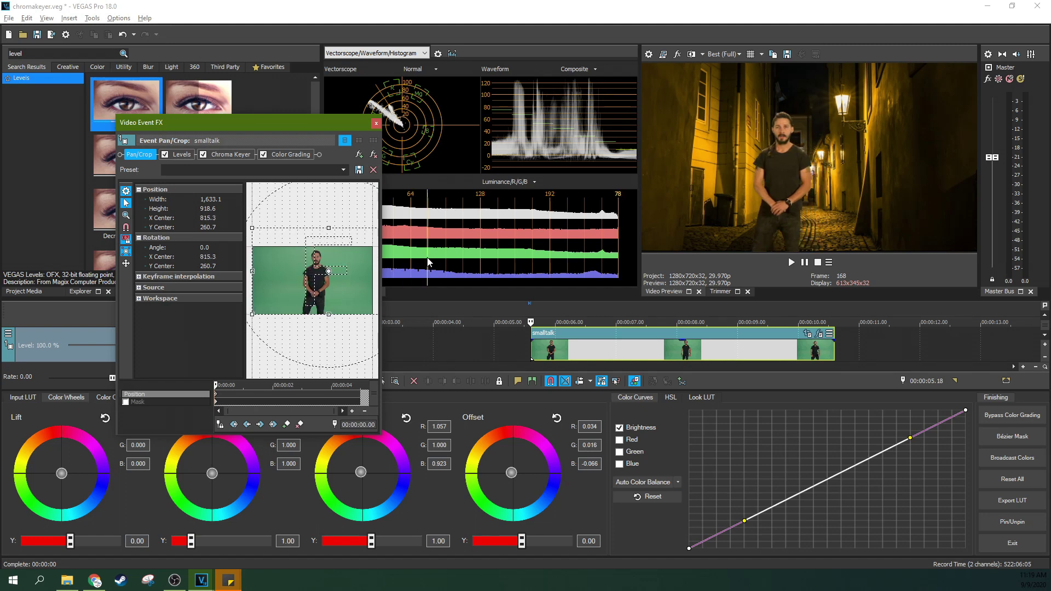
left_click(534, 315)
Step: Play the composite, then drag the Pan/Crop frame to test new positions for the man
key("space")
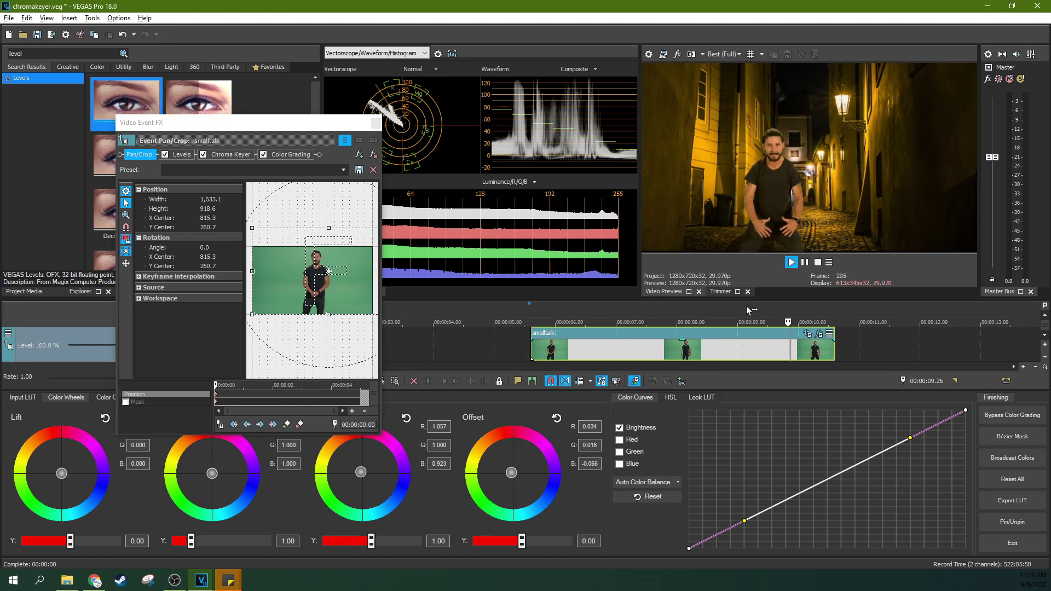
left_click(804, 263)
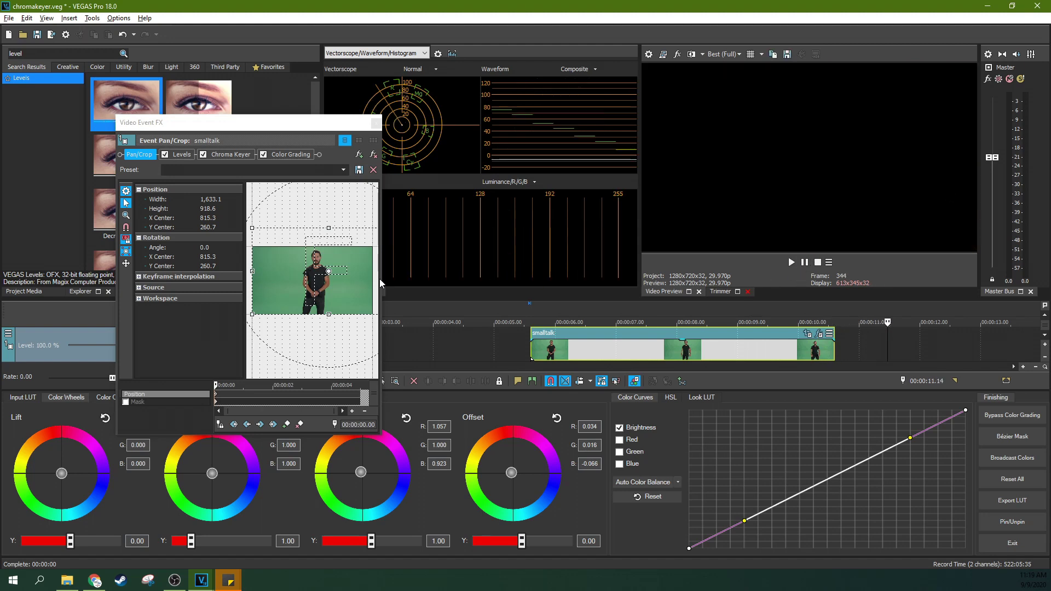
left_click_drag(304, 281, 302, 283)
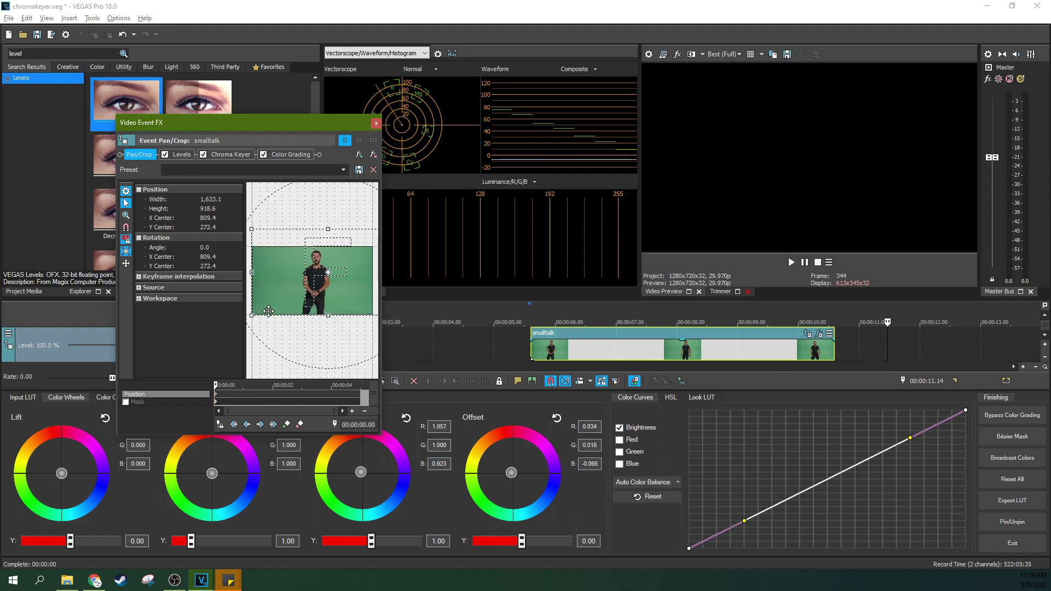
left_click_drag(259, 299, 318, 299)
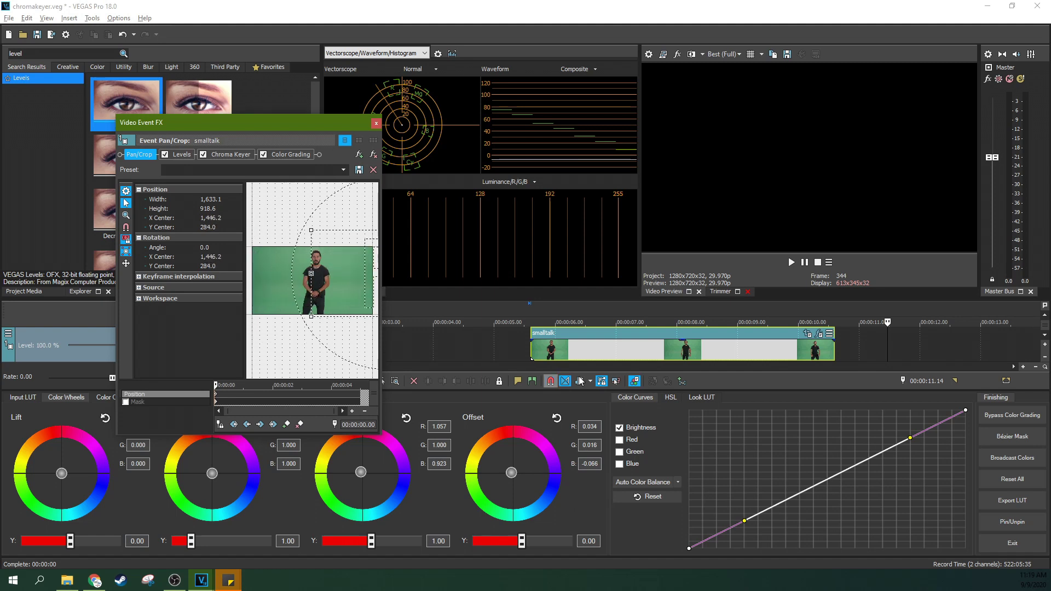
Step: Settle the Pan/Crop centre at 809.4, 260.7 and replay the composite from 00:00:05.24
left_click(564, 351)
key("space")
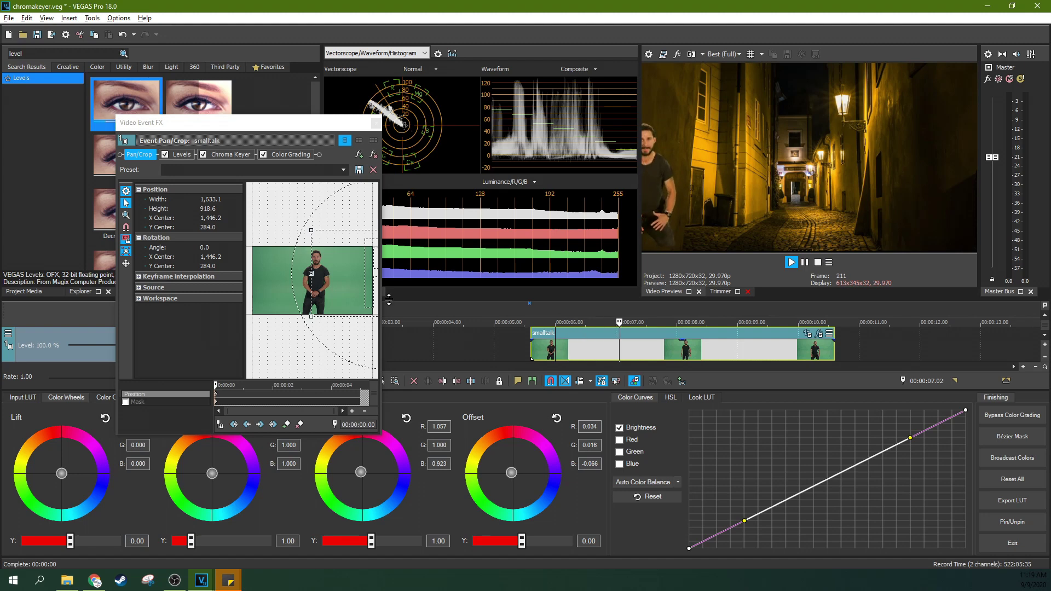
key("space")
left_click_drag(335, 291, 275, 287)
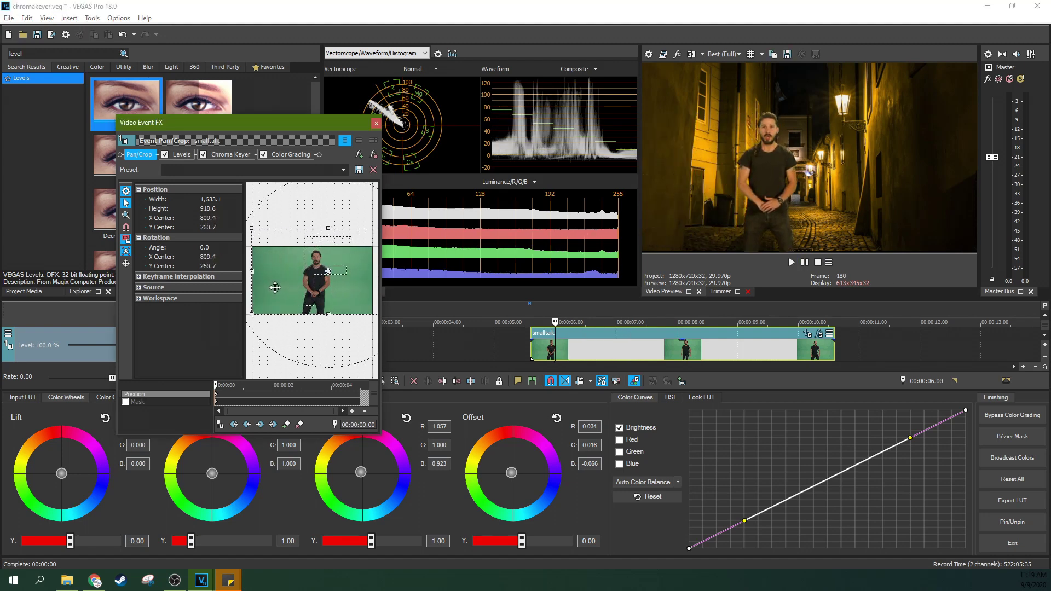
left_click(604, 314)
key("space")
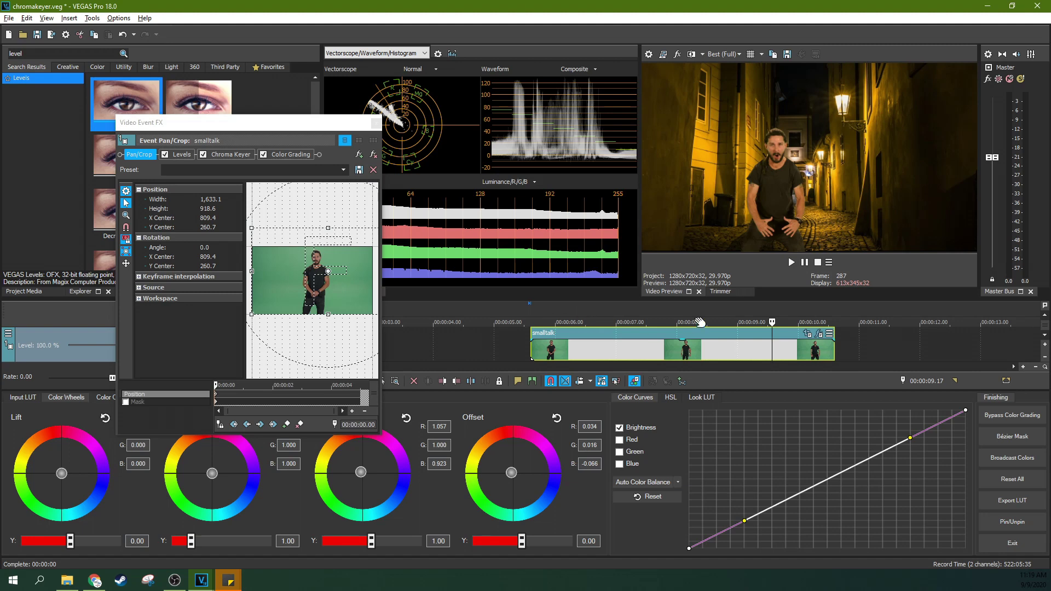
left_click(542, 322)
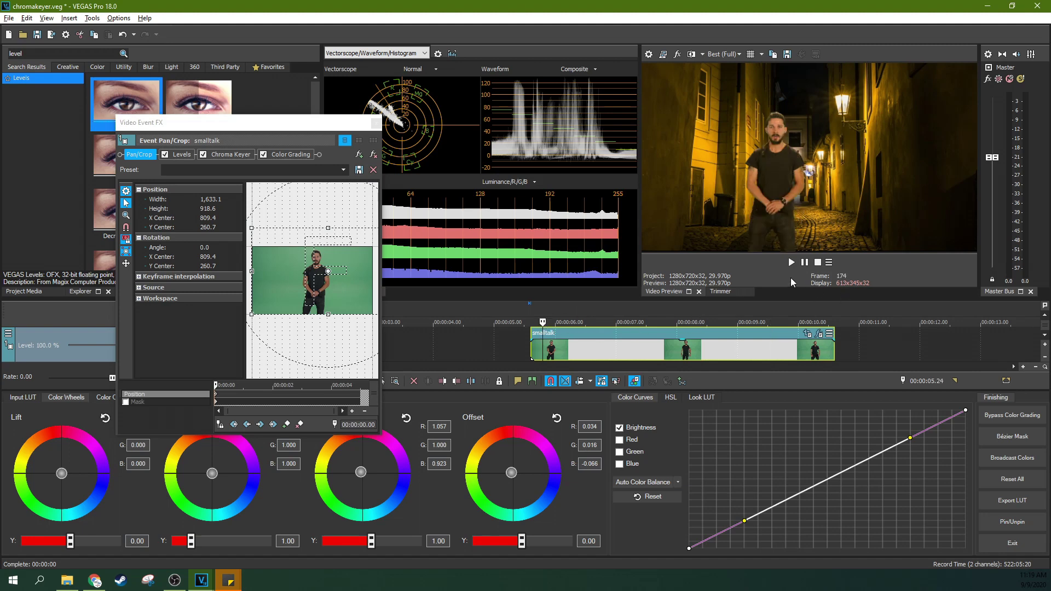